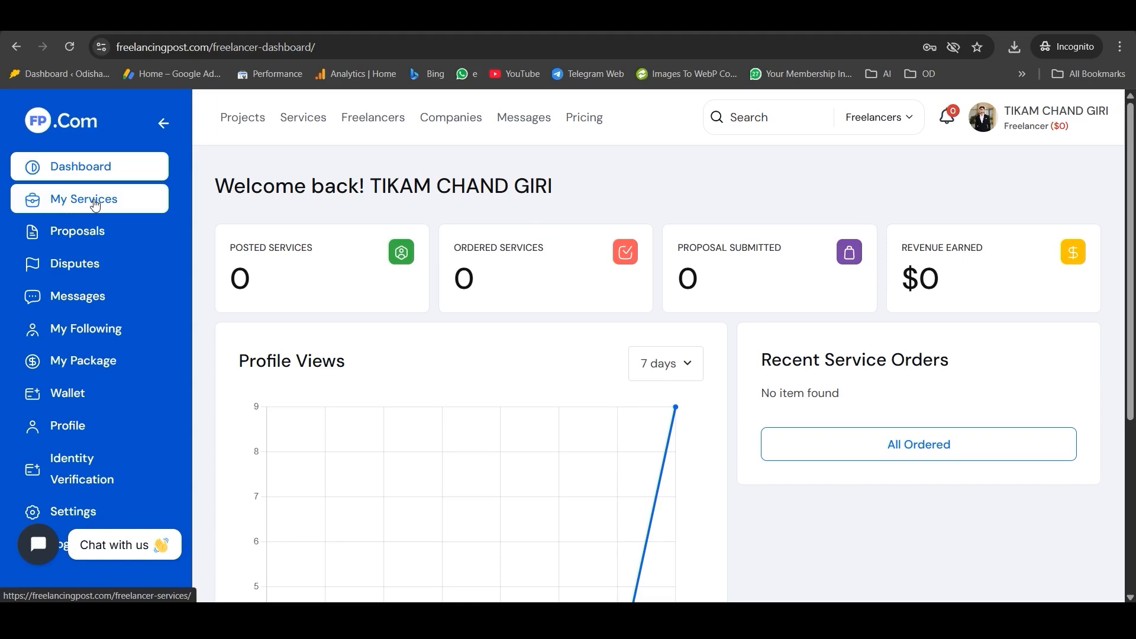
Open the My Services page and underline the package-expired notice in red.
left_click(95, 205)
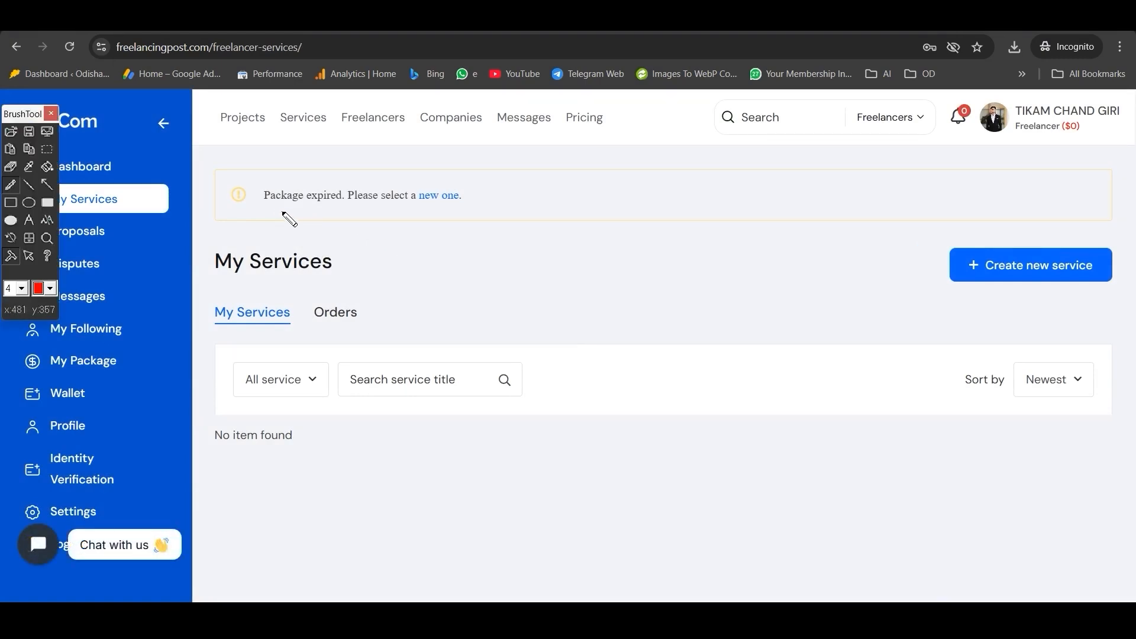
left_click_drag(258, 206, 346, 208)
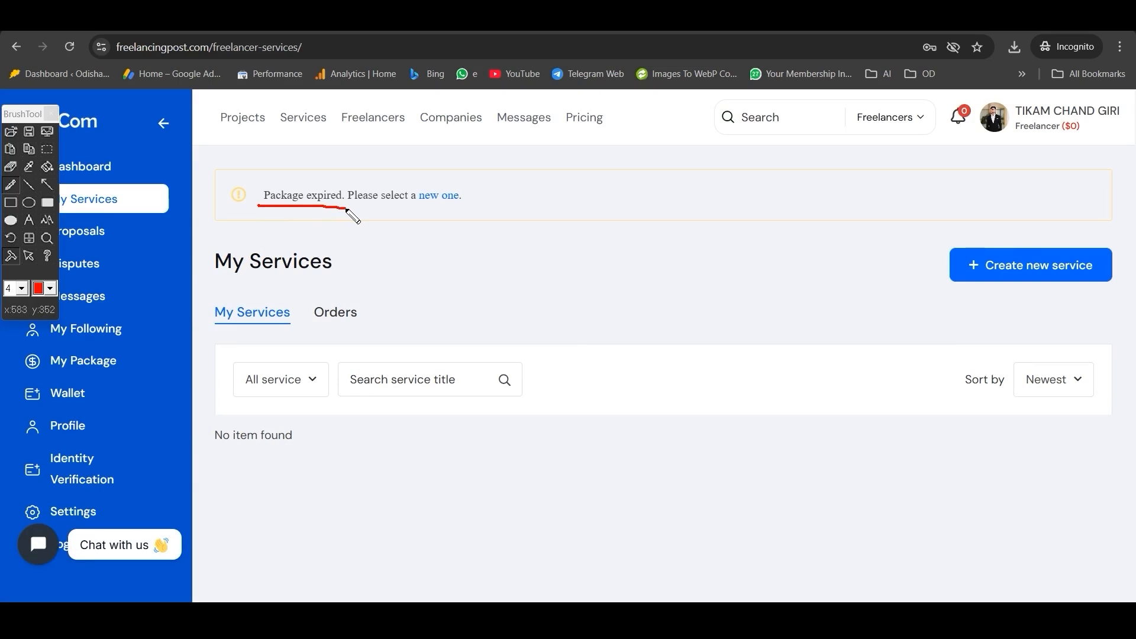
key("Escape")
key("ctrl+alt+b")
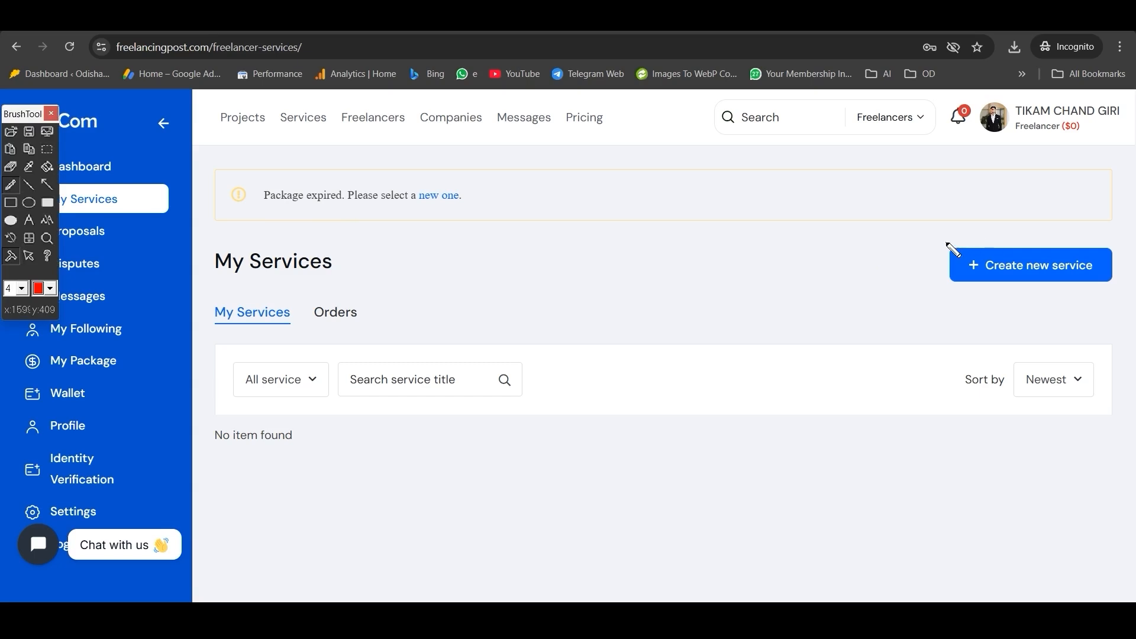
Outline the Create new service button in red and start creating a new service.
mouse_move(947, 242)
left_mouse_down()
mouse_move(938, 300)
mouse_move(1116, 288)
mouse_move(1009, 244)
left_mouse_up()
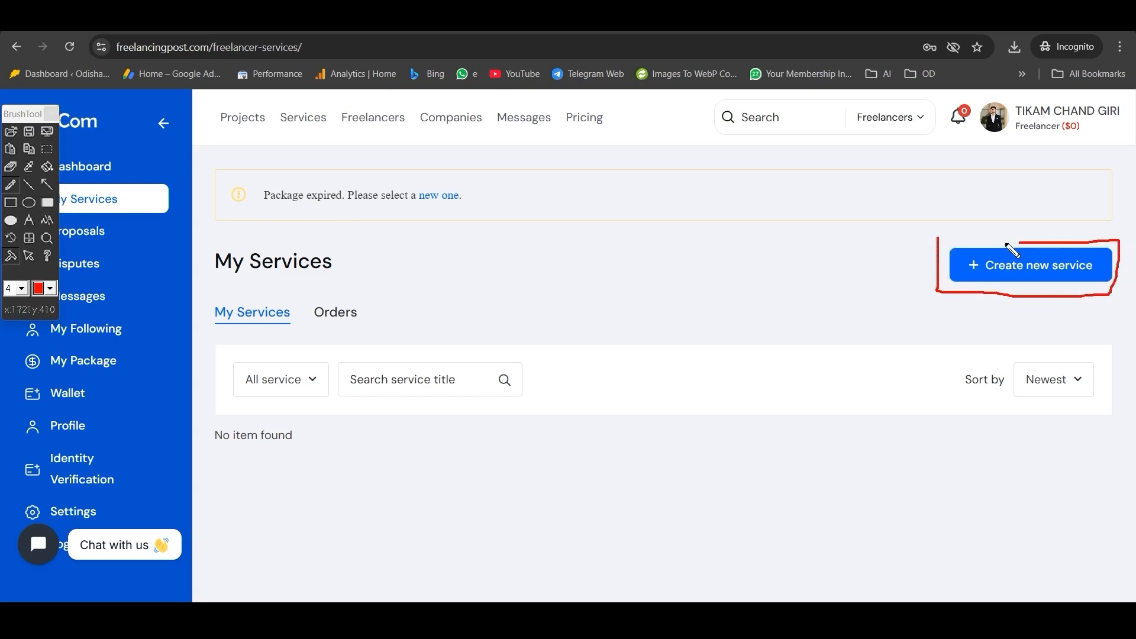
key("Escape")
left_click(998, 279)
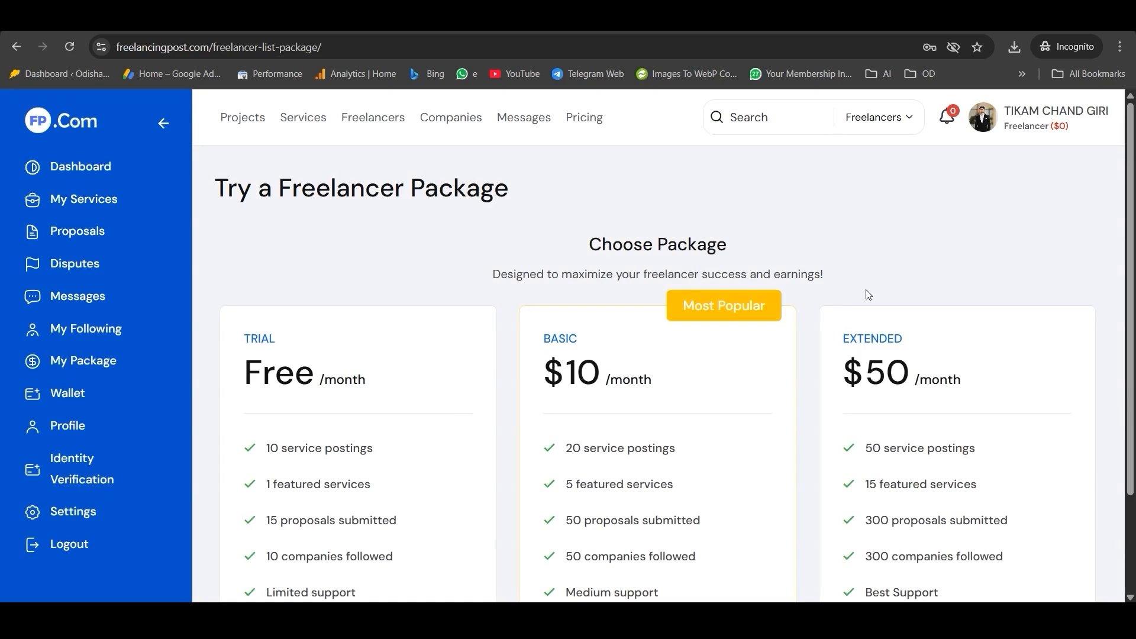
Underline and tick the Trial package's service postings, featured services, proposals and companies followed in red, and clear the marks.
scroll(487, 258, "down", 2)
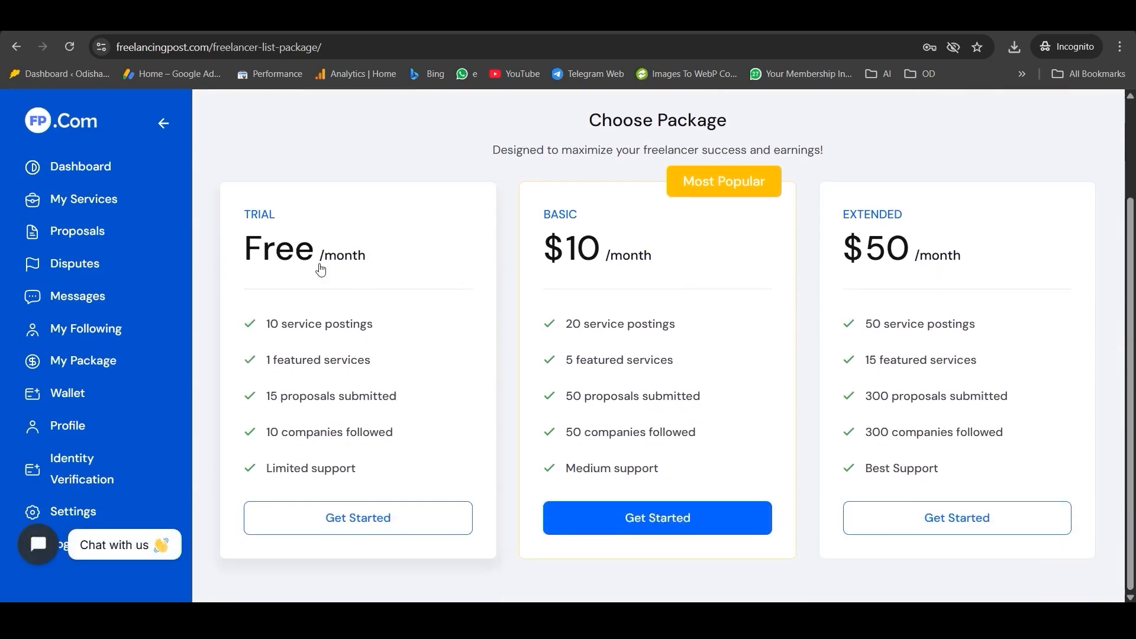
key("ctrl+shift+b")
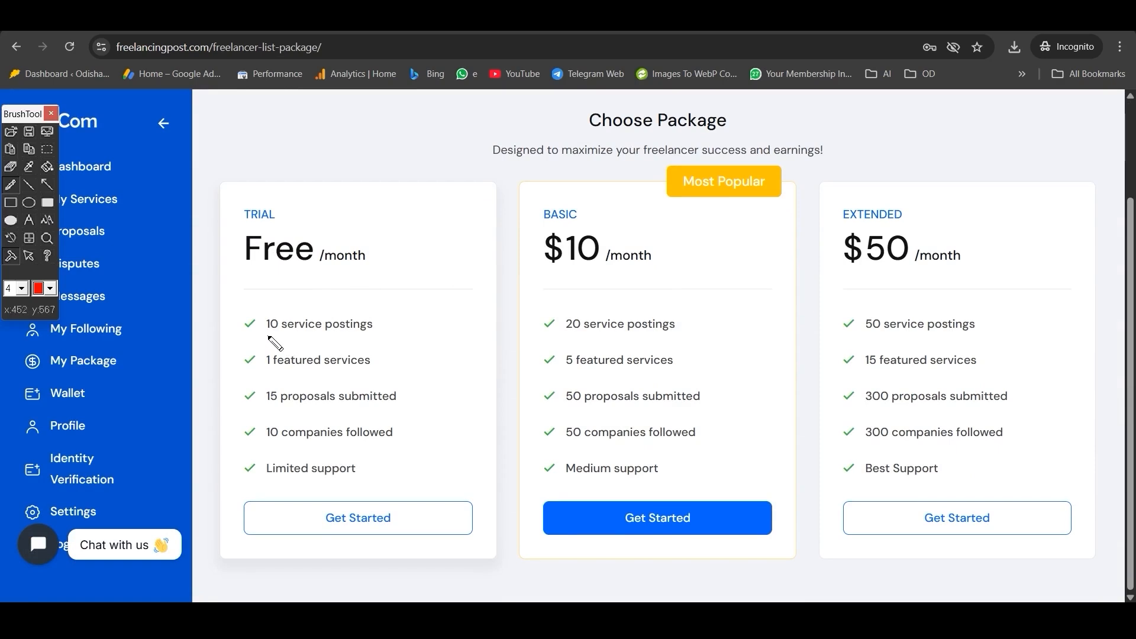
left_click_drag(268, 335, 410, 321)
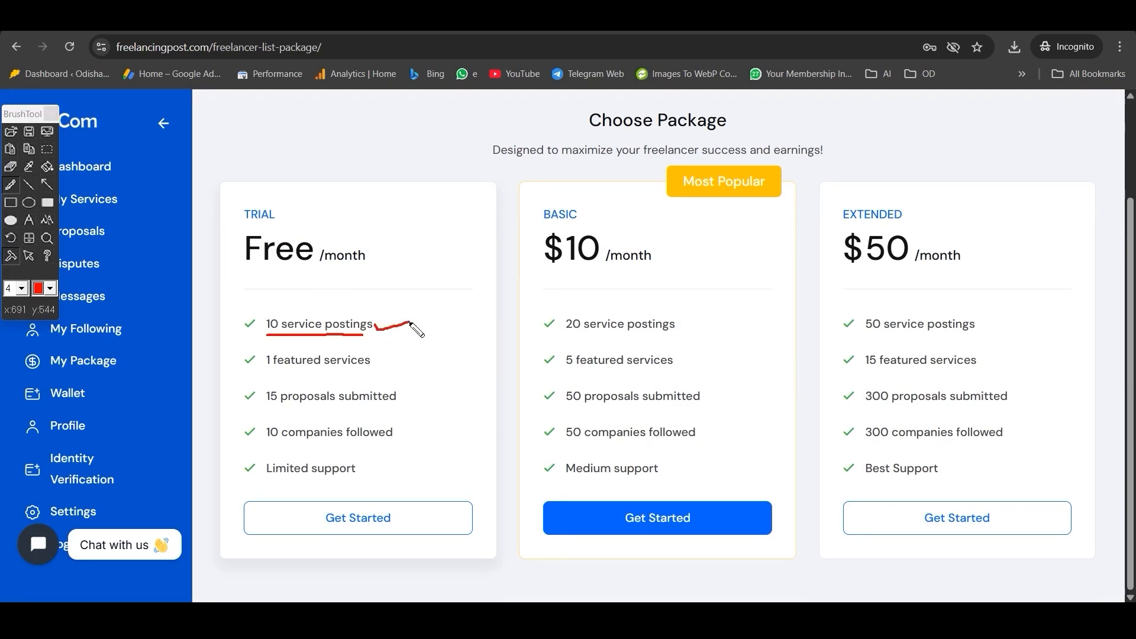
mouse_move(266, 370)
left_mouse_down()
mouse_move(379, 367)
mouse_move(402, 355)
left_mouse_up()
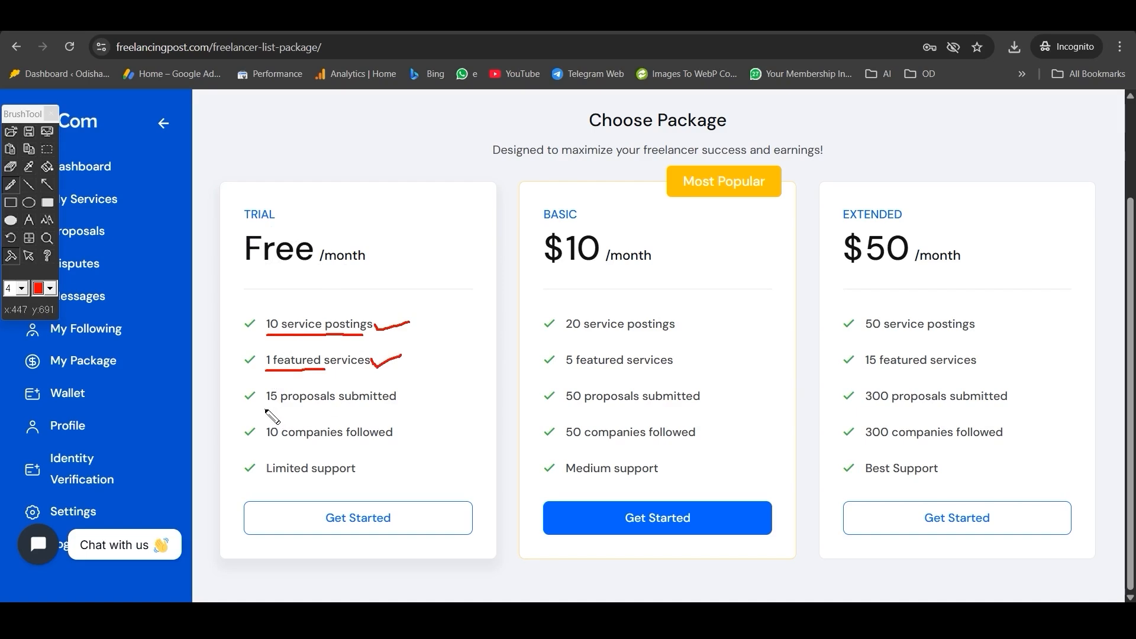
left_click_drag(266, 408, 324, 409)
left_click_drag(398, 403, 441, 388)
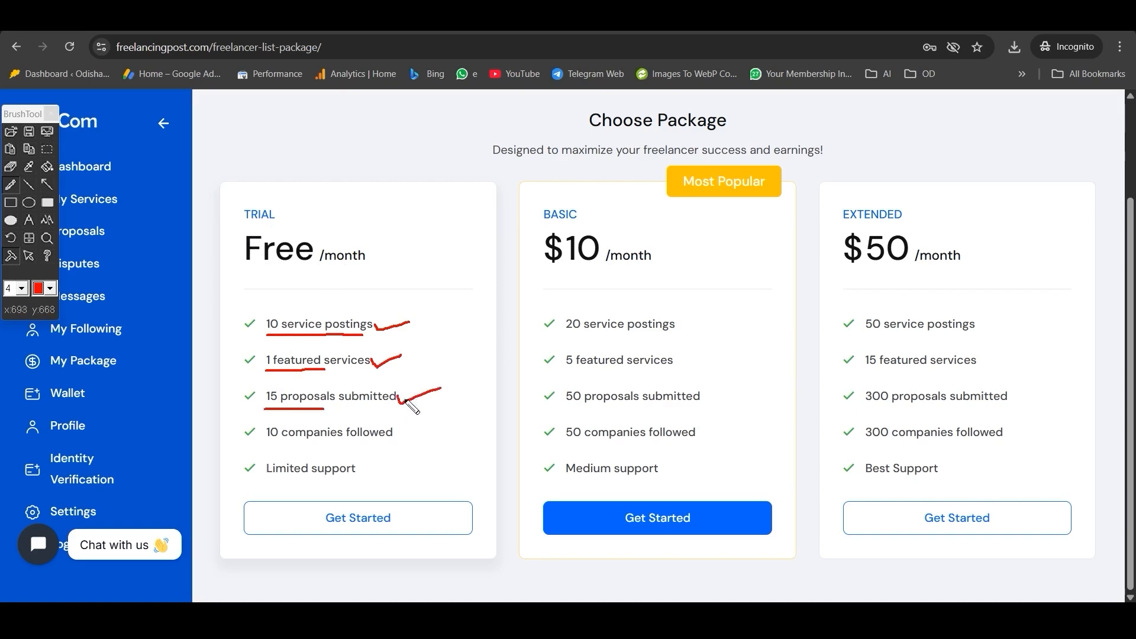
mouse_move(266, 445)
left_mouse_down()
mouse_move(370, 446)
mouse_move(424, 432)
left_mouse_up()
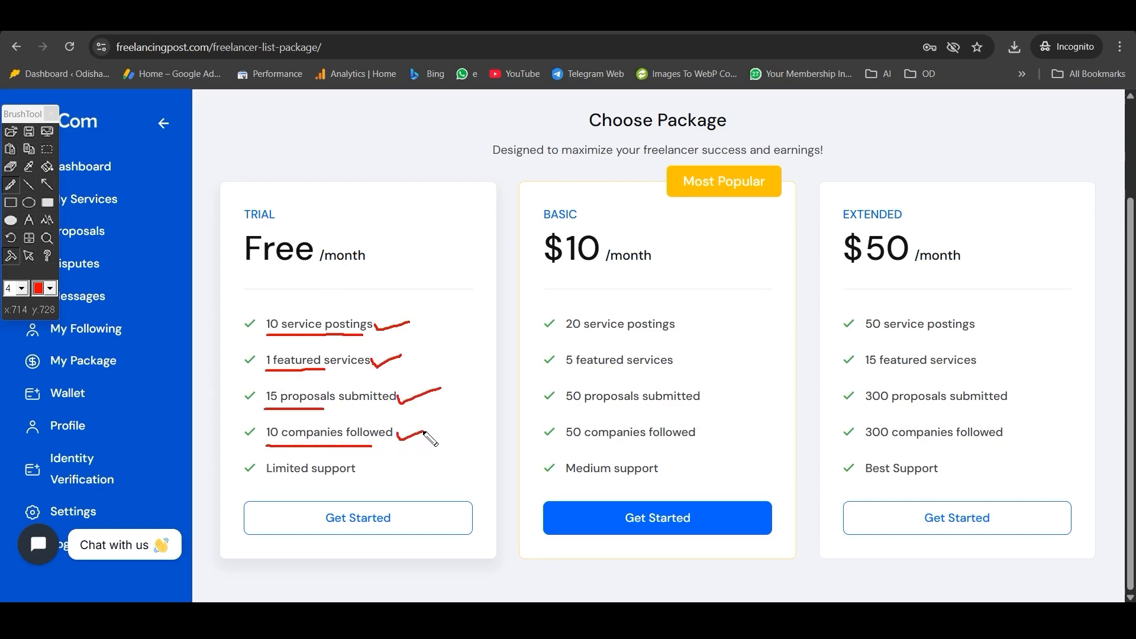
key("Escape")
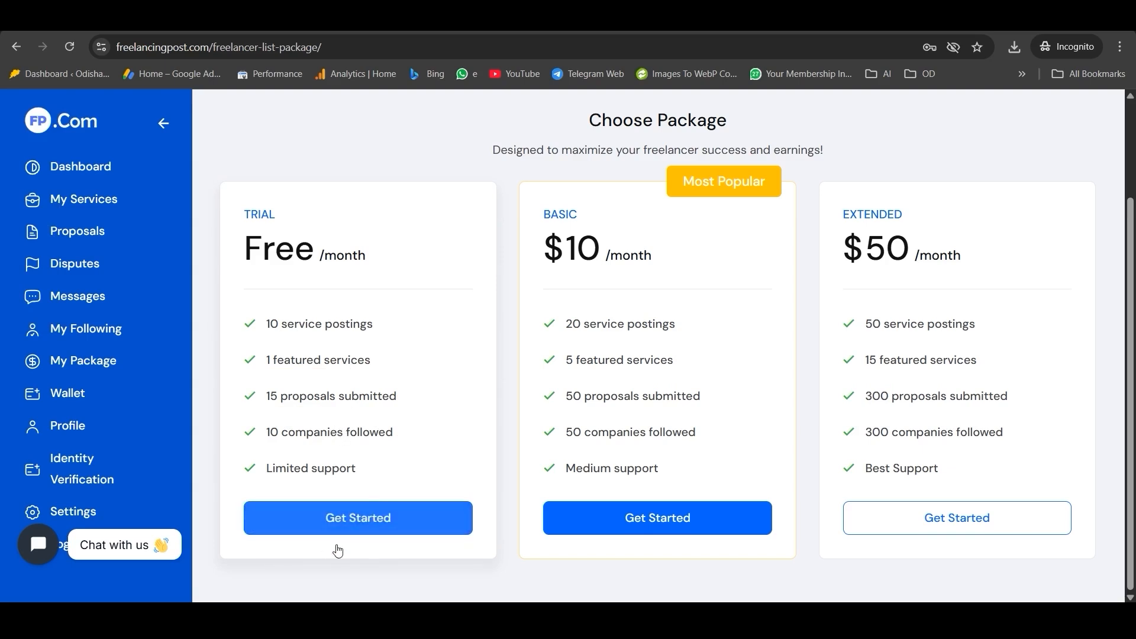
Get started with the free Trial package and return to the My Services page, briefly marking the area above its heading in red.
left_click(345, 519)
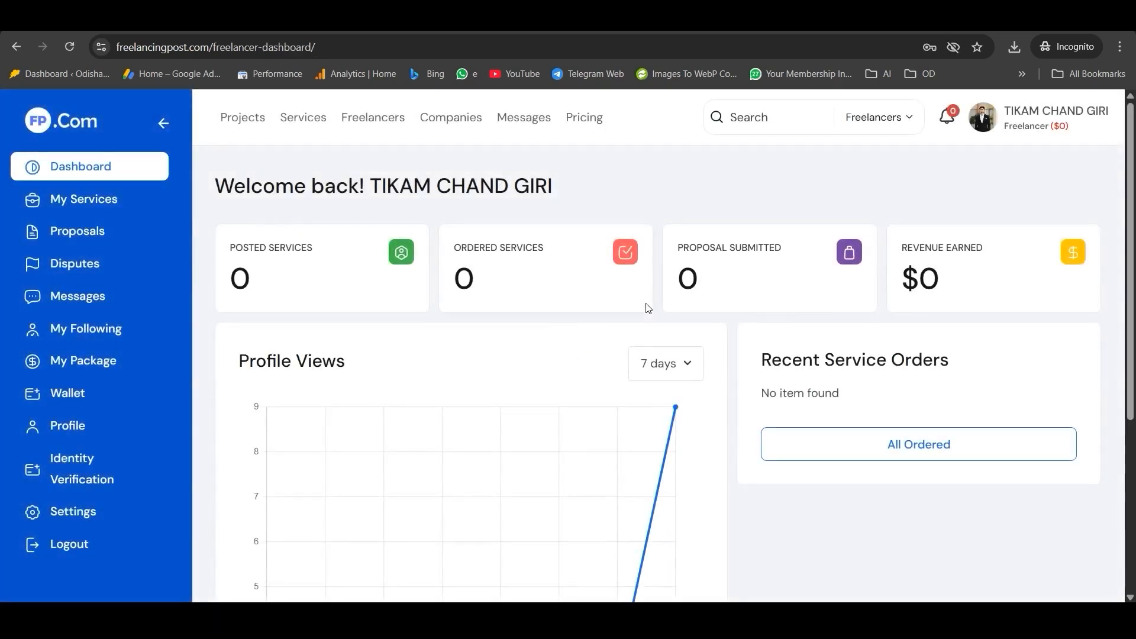
left_click(86, 207)
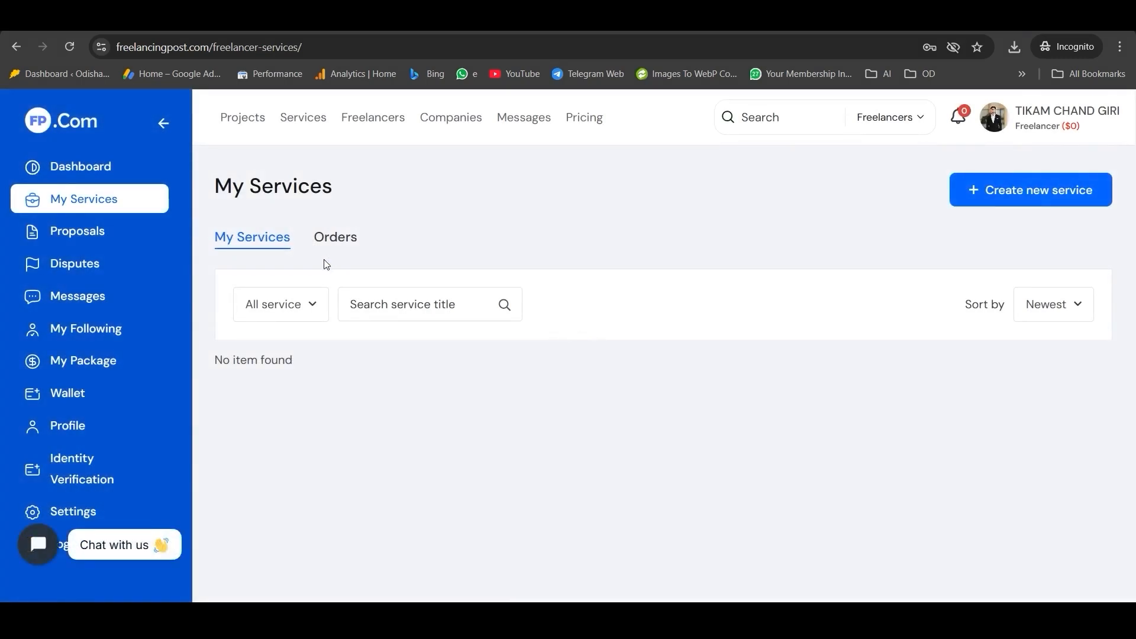
mouse_move(220, 147)
left_mouse_down()
mouse_move(259, 174)
mouse_move(290, 174)
mouse_move(222, 148)
mouse_move(305, 153)
mouse_move(290, 180)
left_mouse_up()
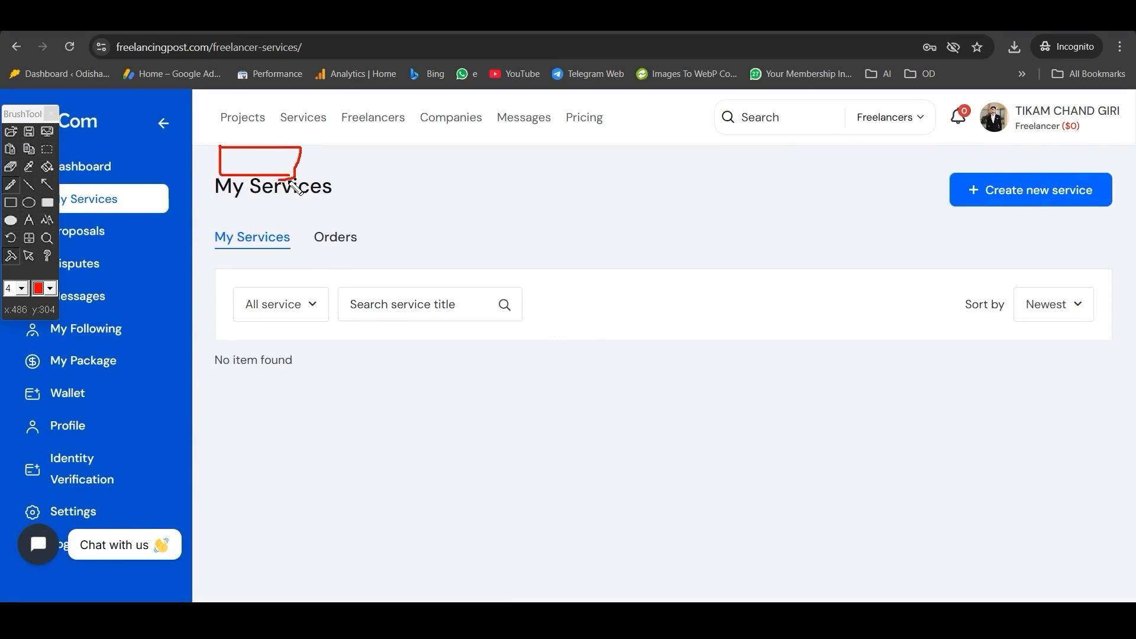
key("Escape")
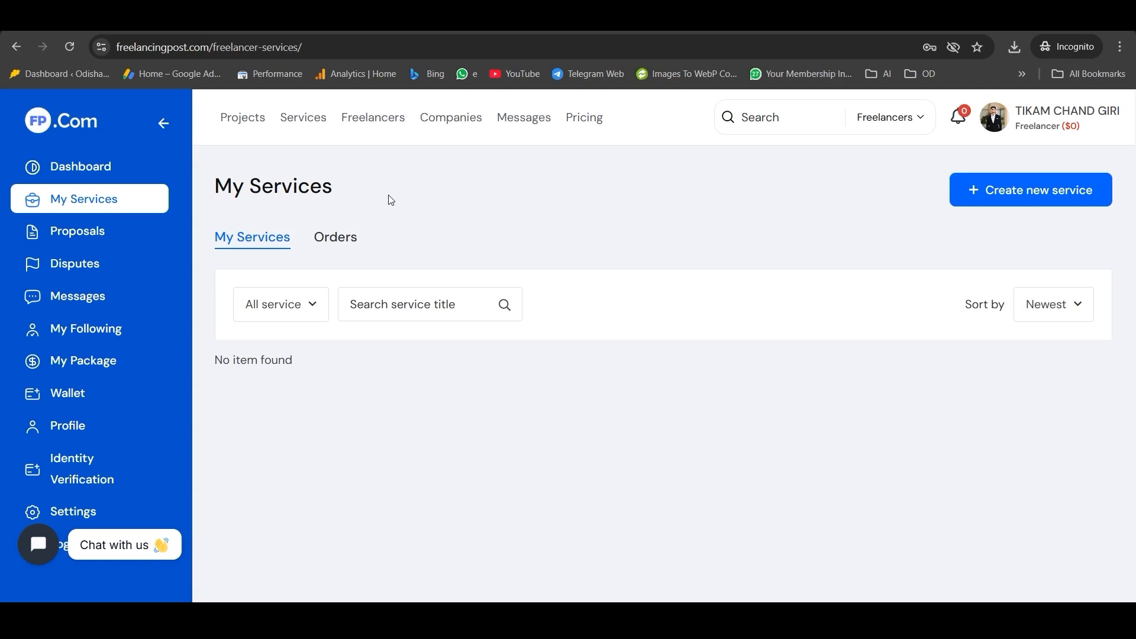
Circle Create new service in red, open the new service form and allow location access while visiting the site.
key("ctrl+2")
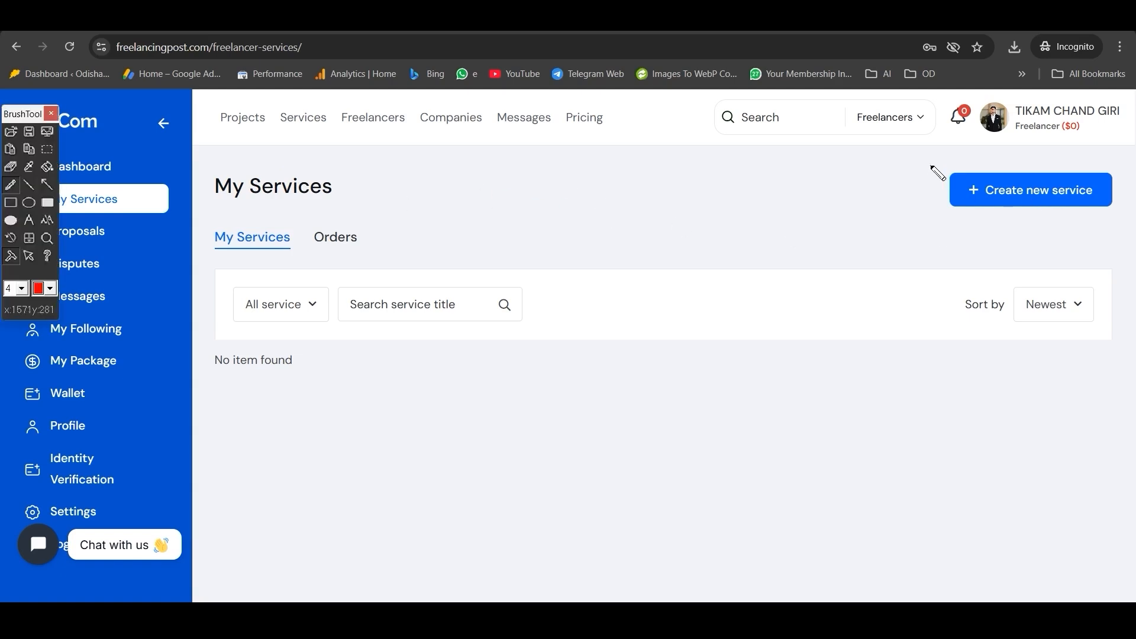
mouse_move(930, 166)
left_mouse_down()
mouse_move(943, 216)
mouse_move(1085, 223)
mouse_move(1126, 178)
mouse_move(928, 165)
left_mouse_up()
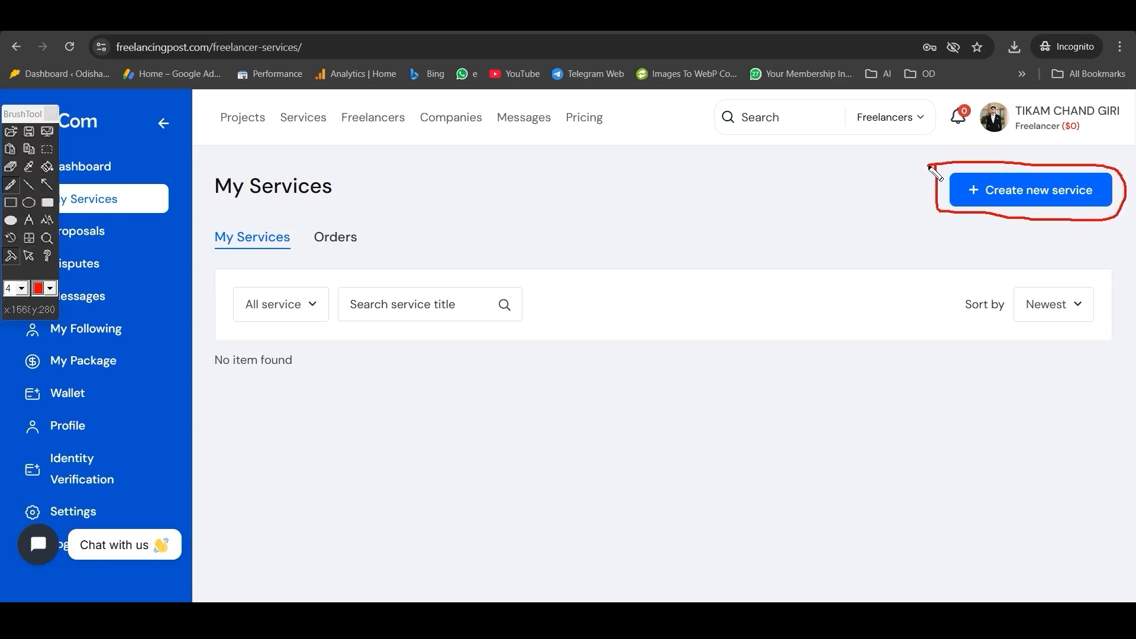
key("ctrl+2")
left_click(1004, 194)
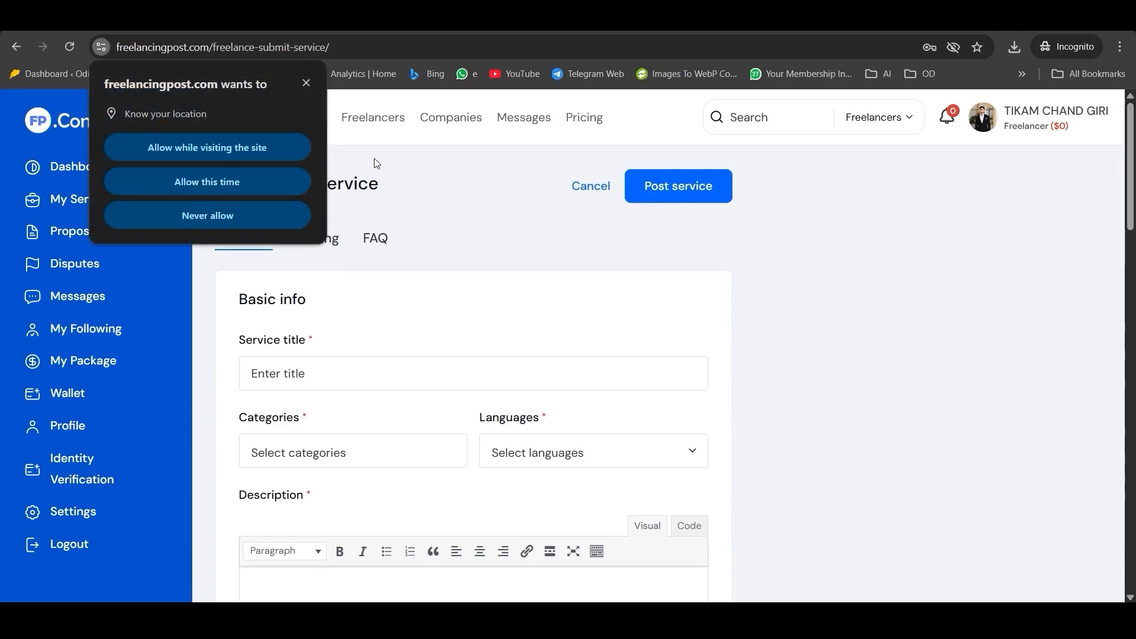
left_click(246, 150)
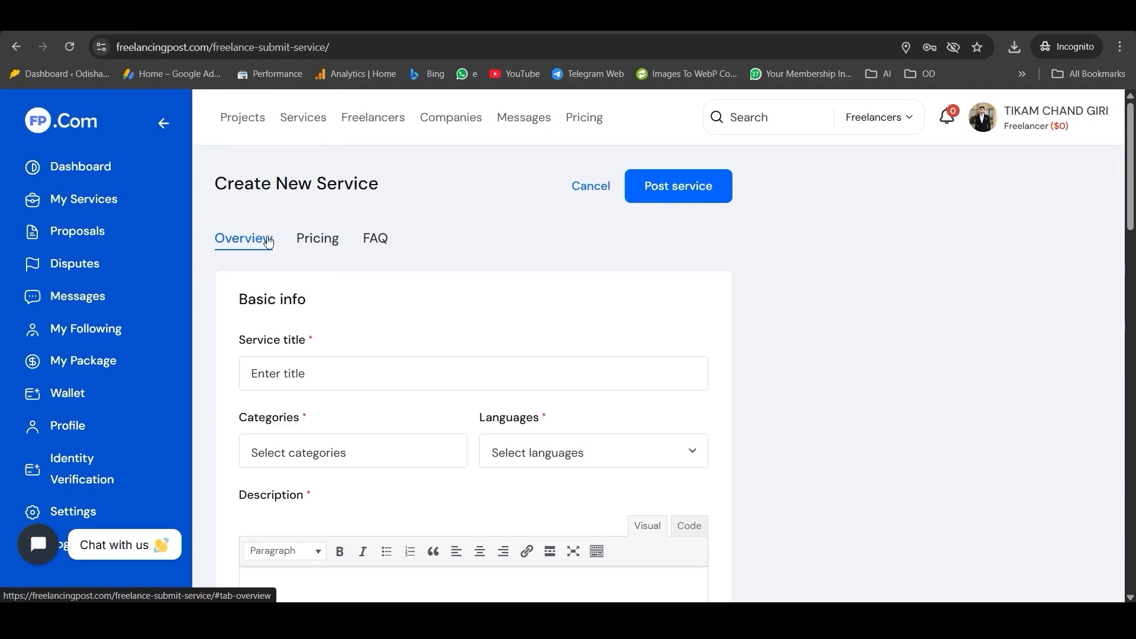
Copy "I Will Expert Video Editing for Youtube, Instagram, Facebook" from the Online Notepad page into the new service's title.
scroll(268, 241, "down", 1)
left_click(280, 300)
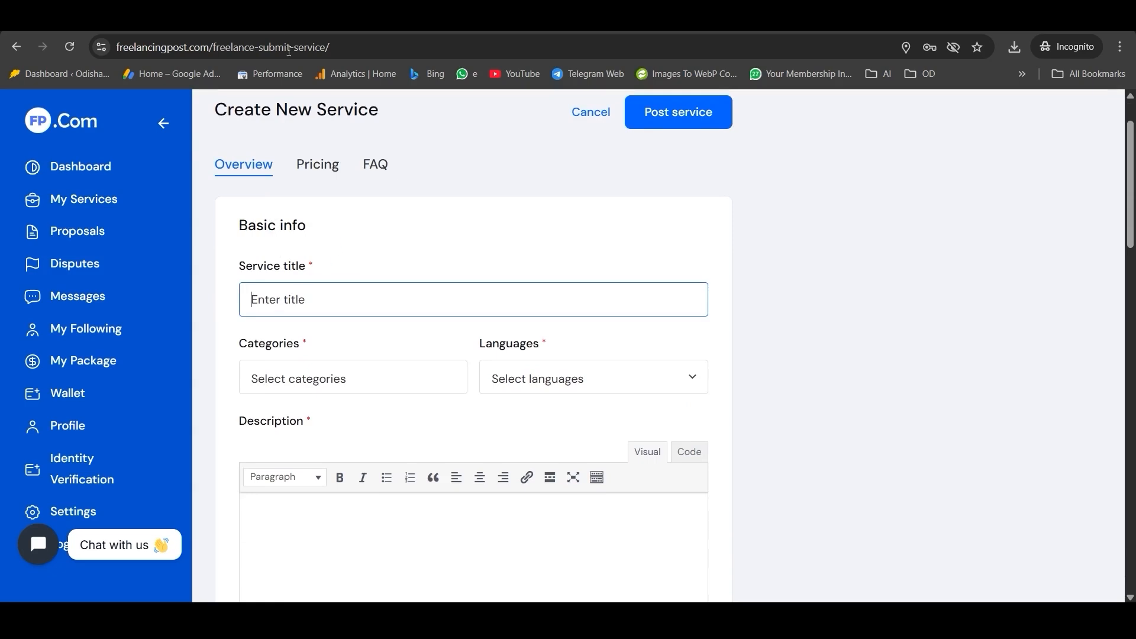
left_click(287, 19)
scroll(294, 290, "up", 10)
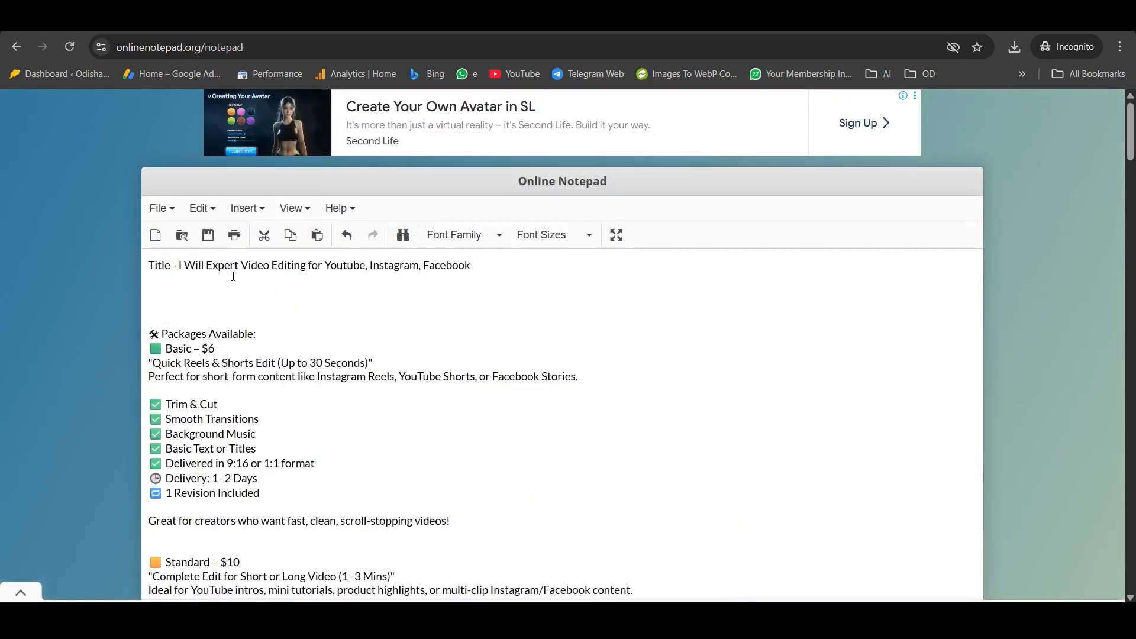
left_click_drag(187, 266, 472, 267)
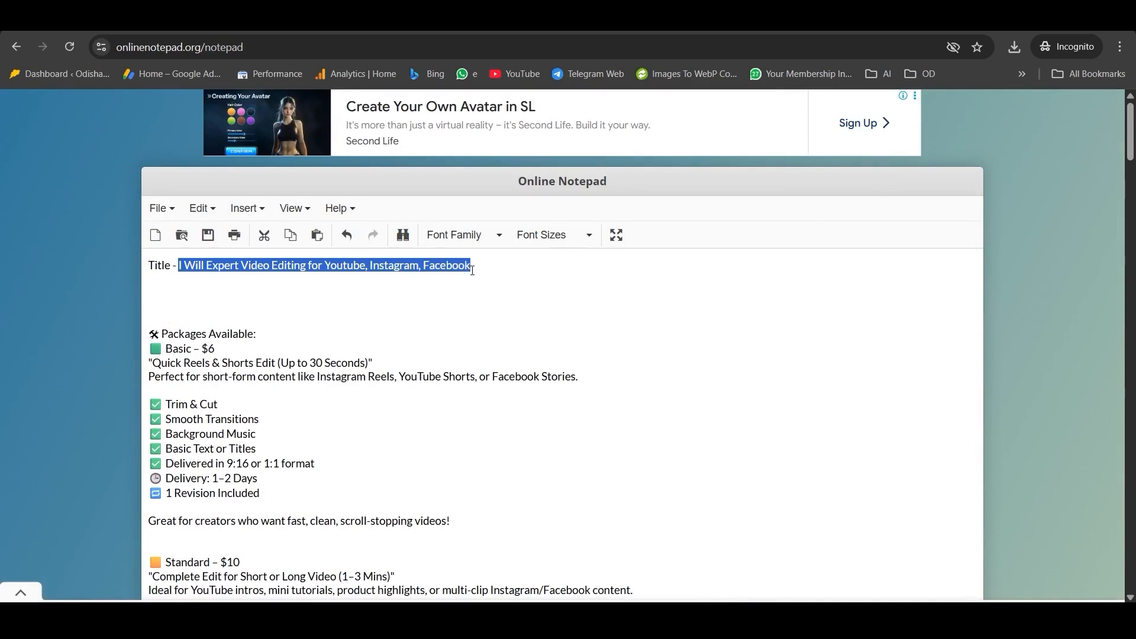
left_click(385, 271)
right_click(387, 272)
left_click_drag(179, 266, 475, 265)
key("ctrl+c")
left_click(142, 19)
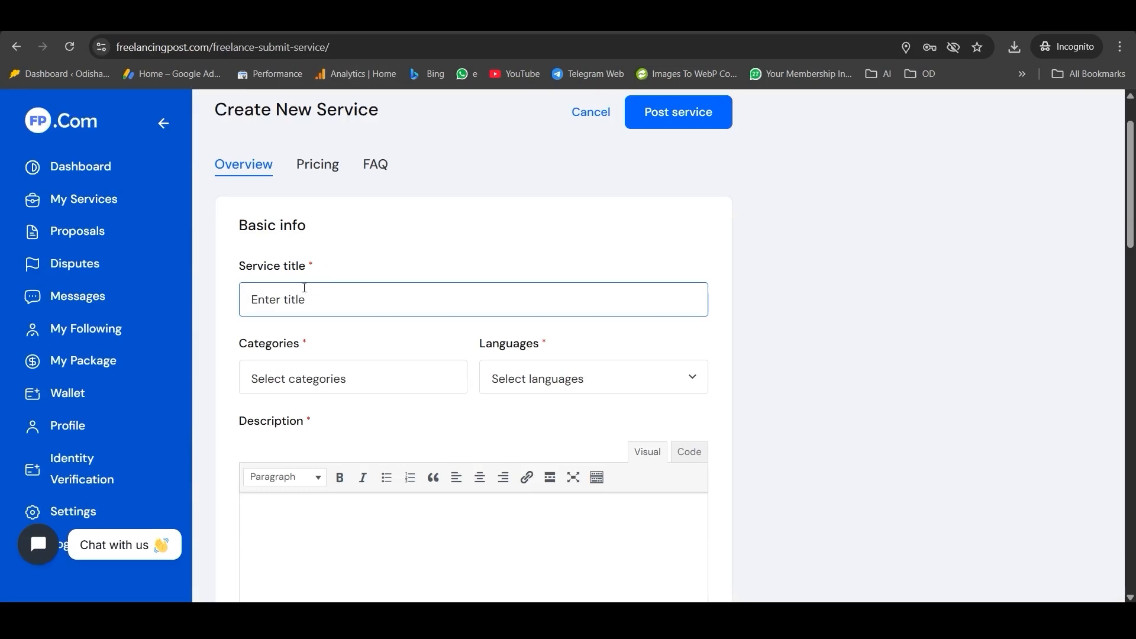
key("ctrl+v")
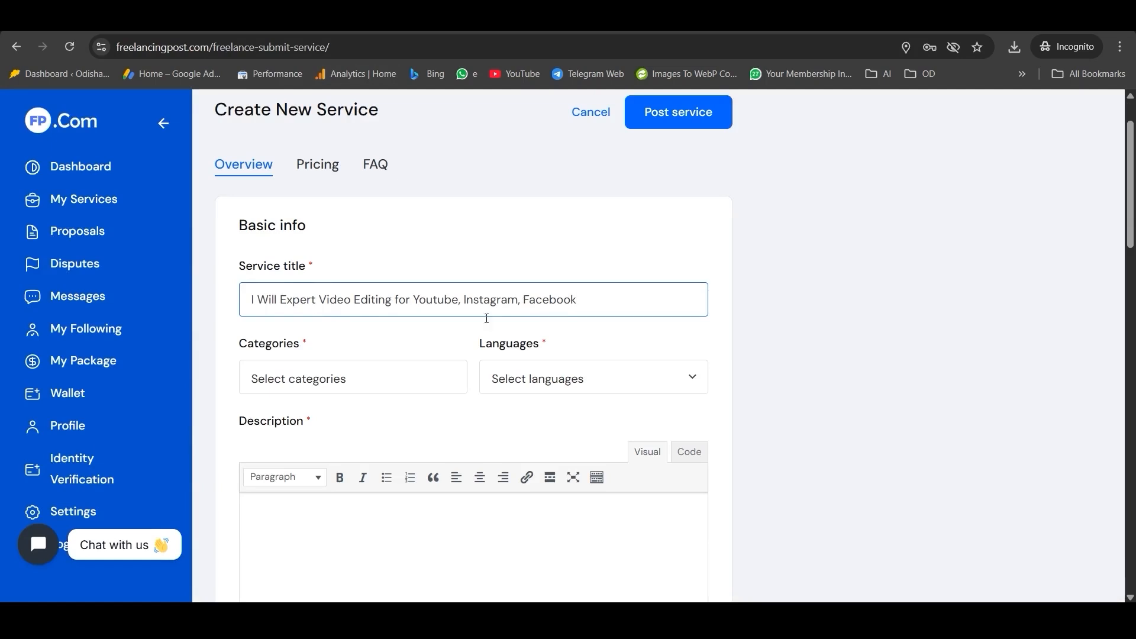
Add the categories Video Marketing and Video Editing to the service.
left_click(281, 380)
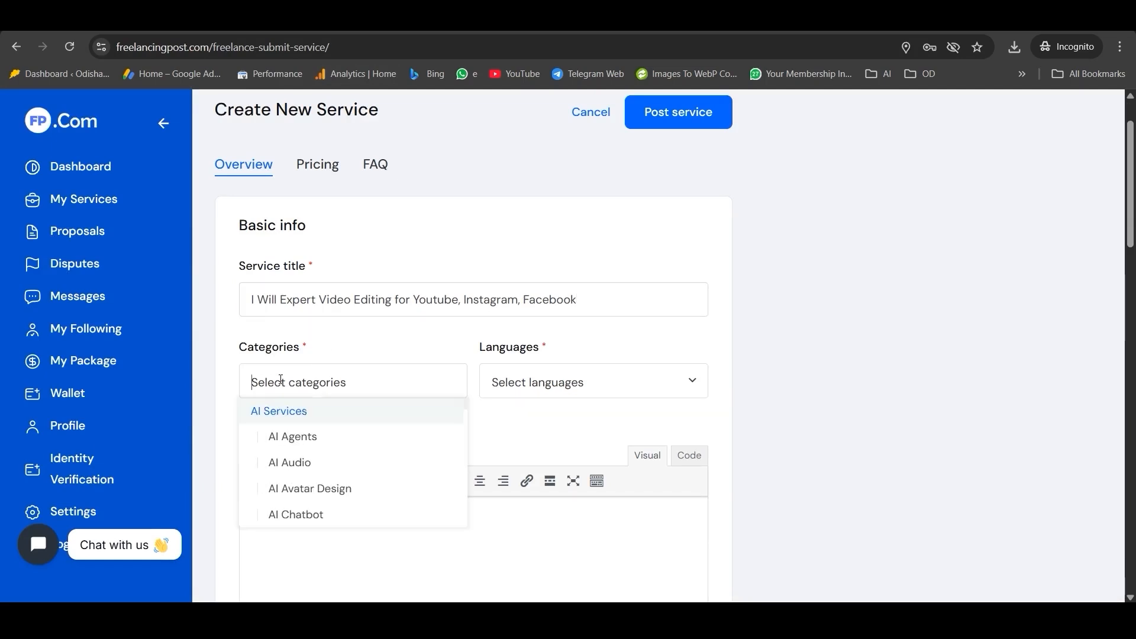
type("Video")
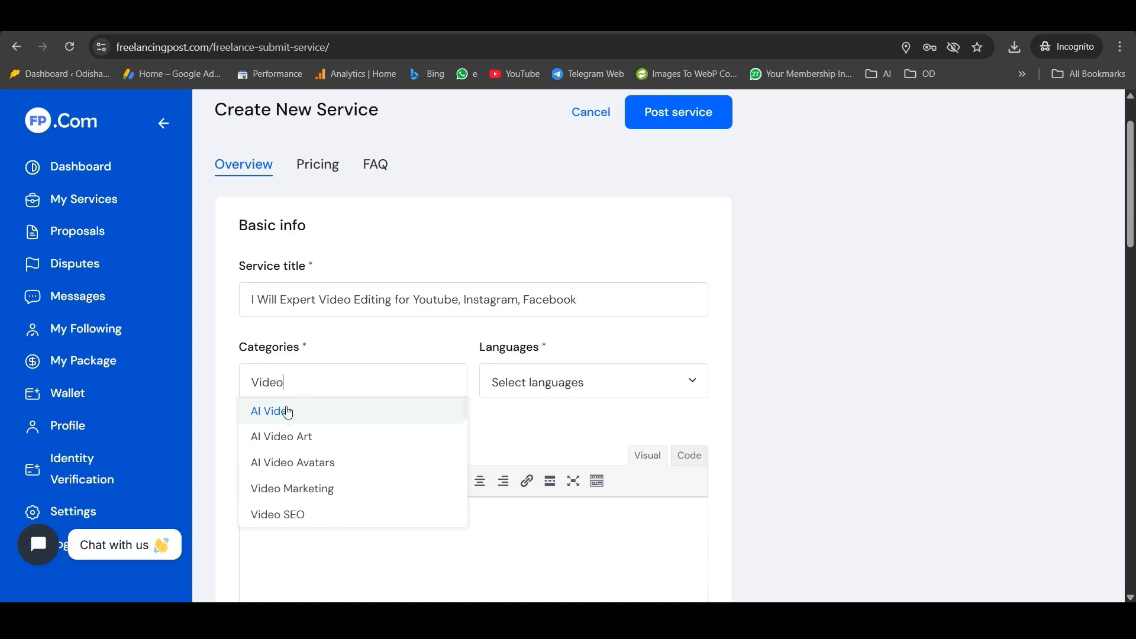
scroll(297, 428, "down", 5)
left_click(298, 496)
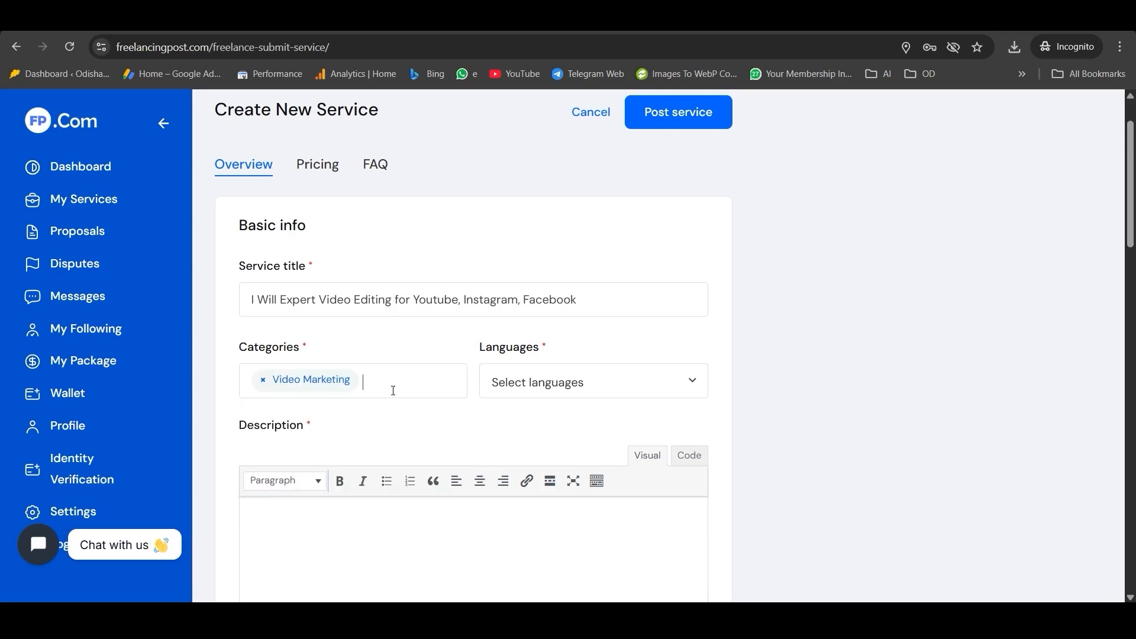
left_click(401, 383)
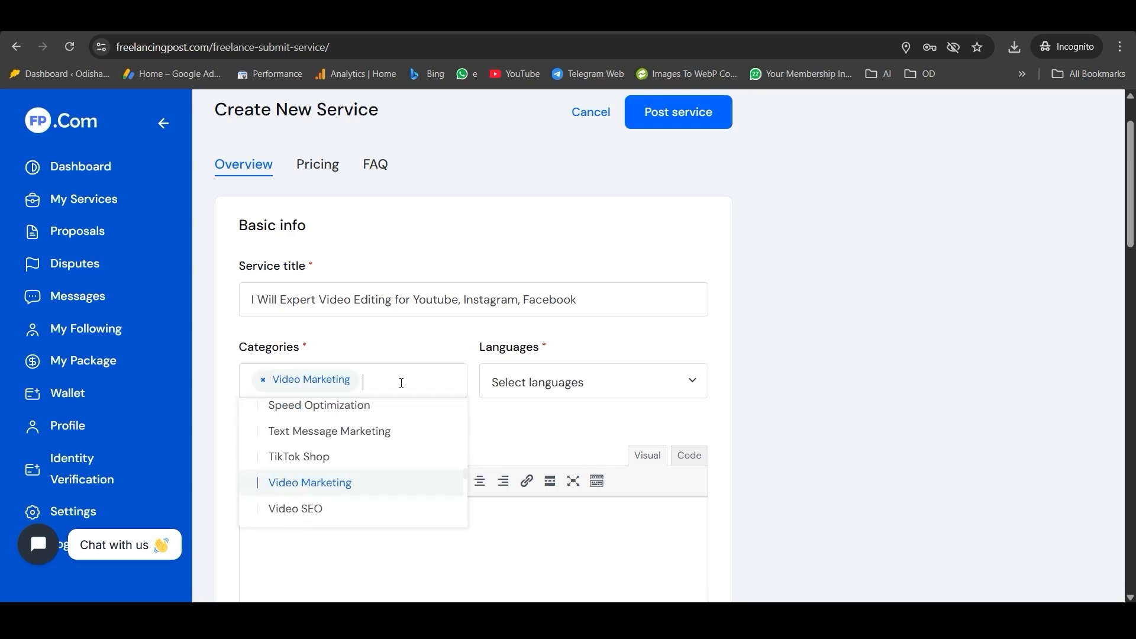
type("video ed")
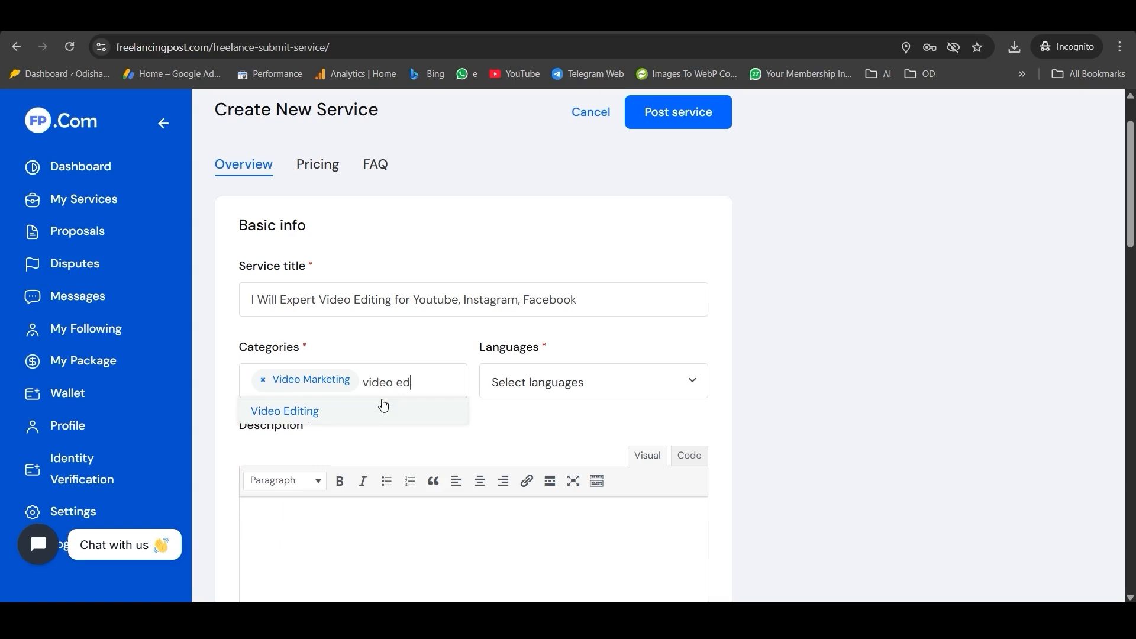
left_click(383, 410)
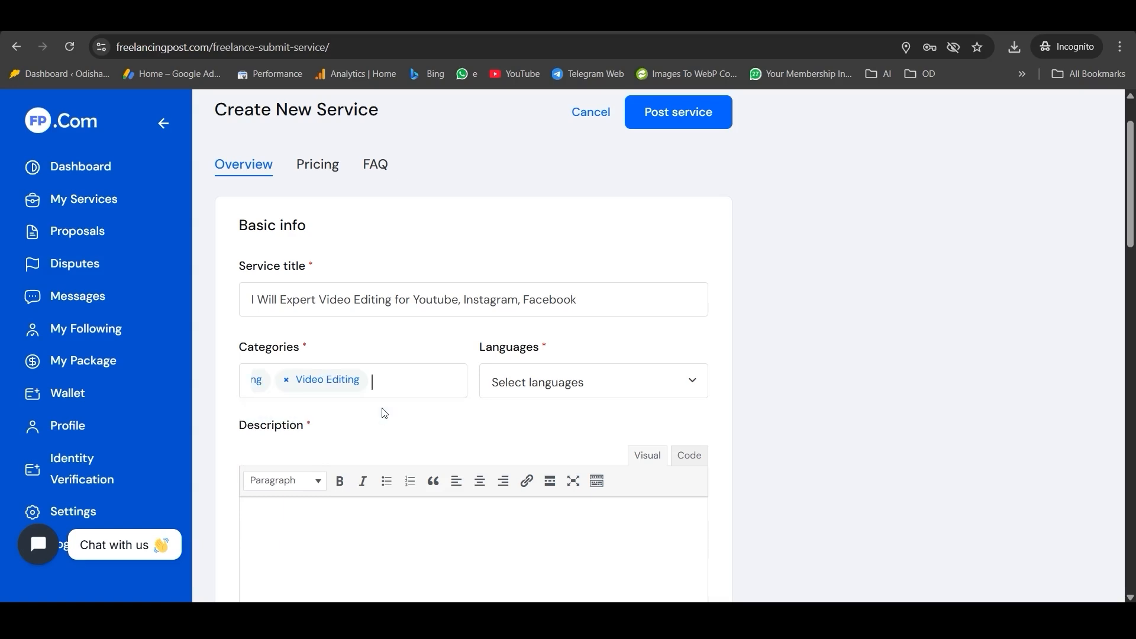
Add the languages Bengali, English and Odia to the new service.
left_click(530, 385)
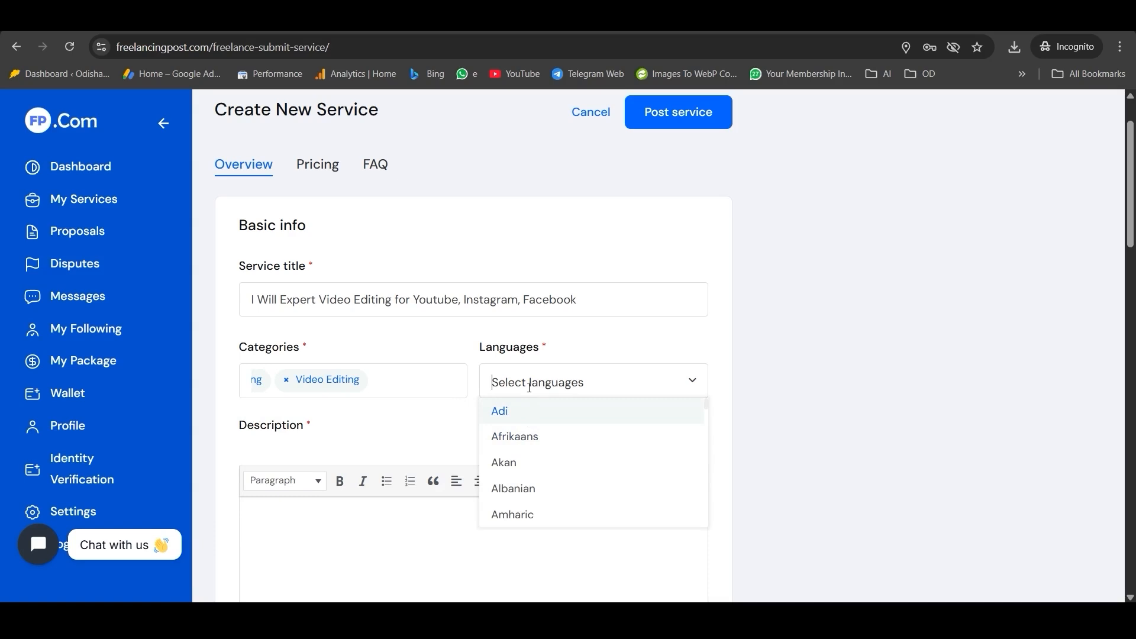
type("eng")
key("Return")
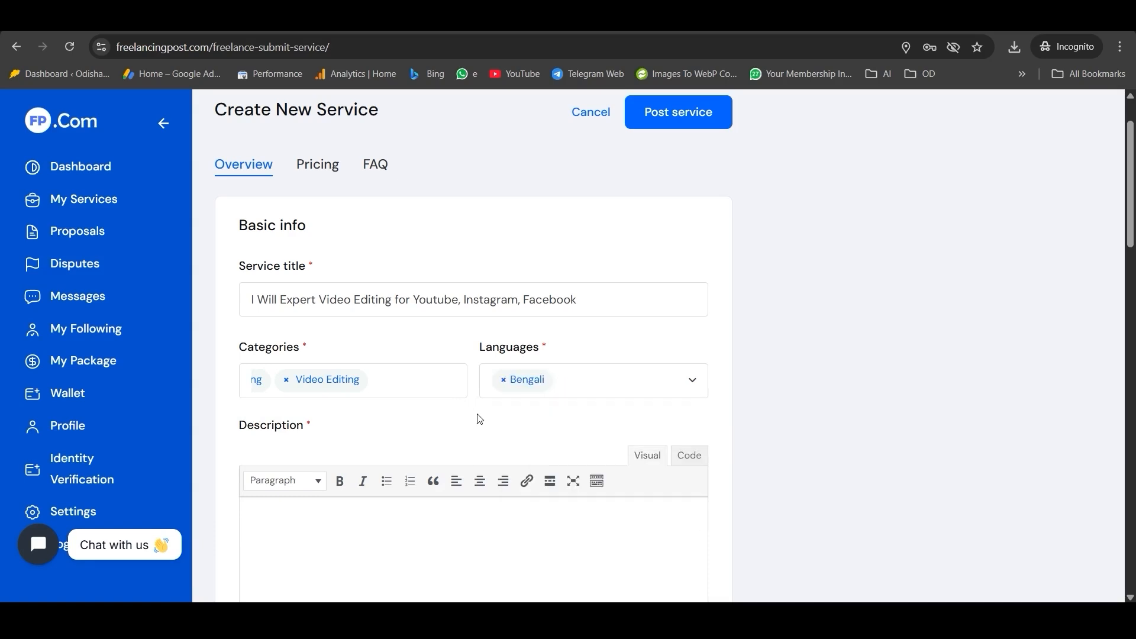
left_click(567, 379)
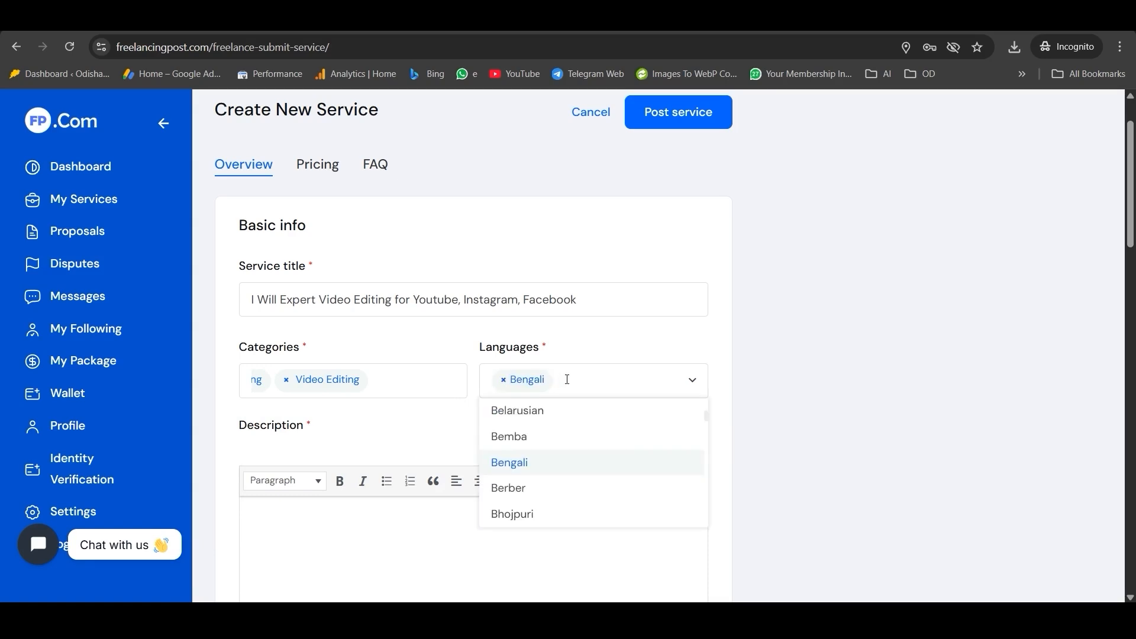
type("eng")
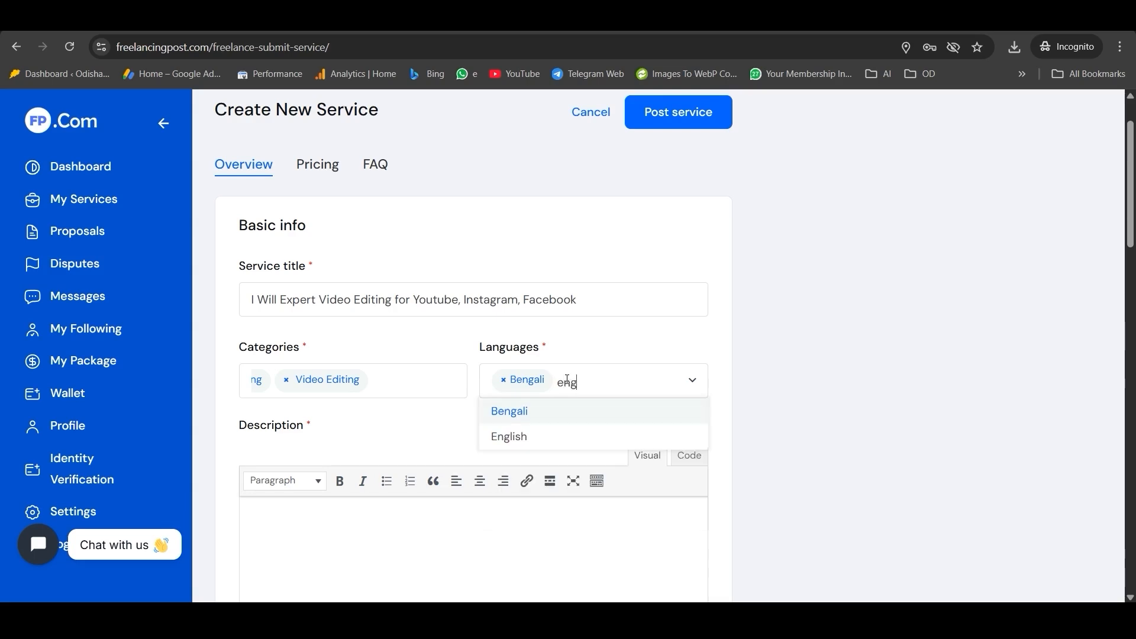
left_click(545, 437)
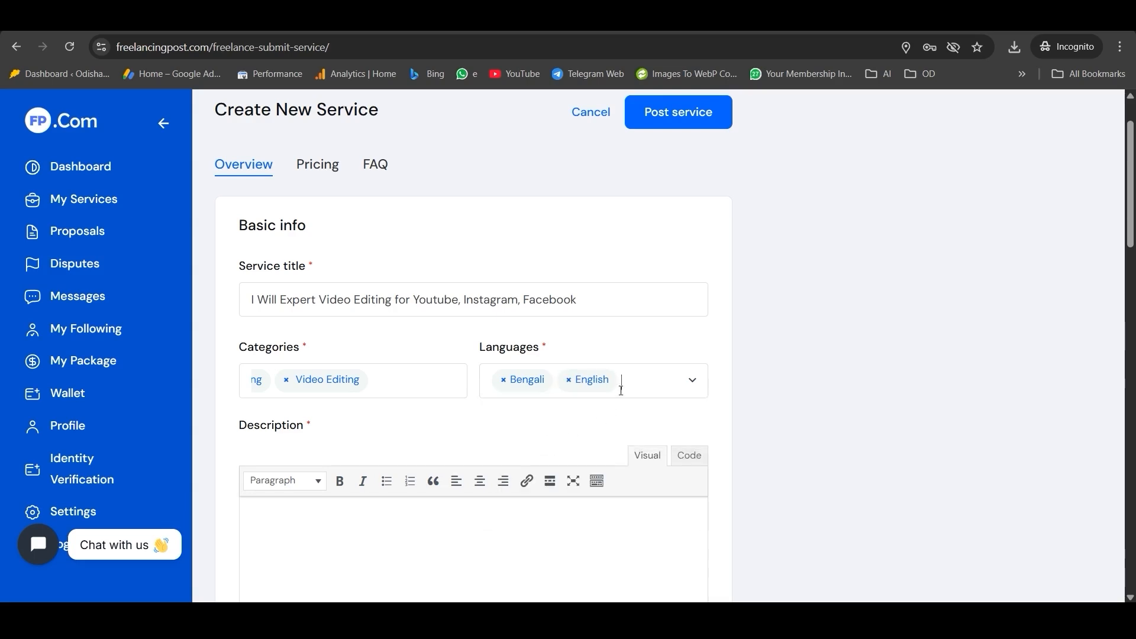
left_click(632, 382)
type("odi")
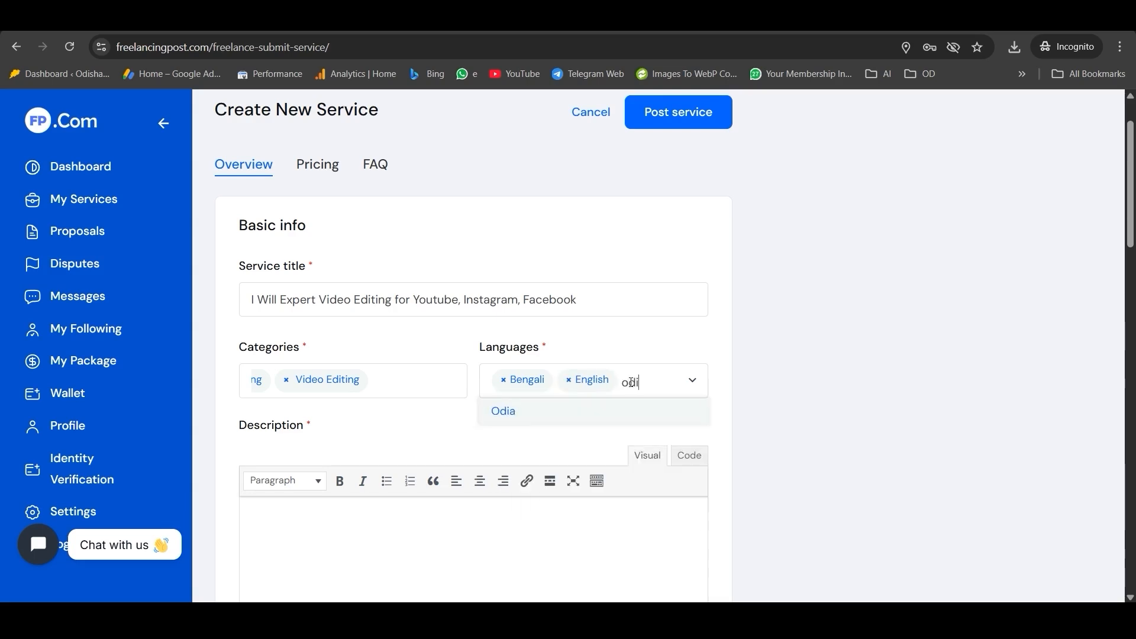
left_click(585, 411)
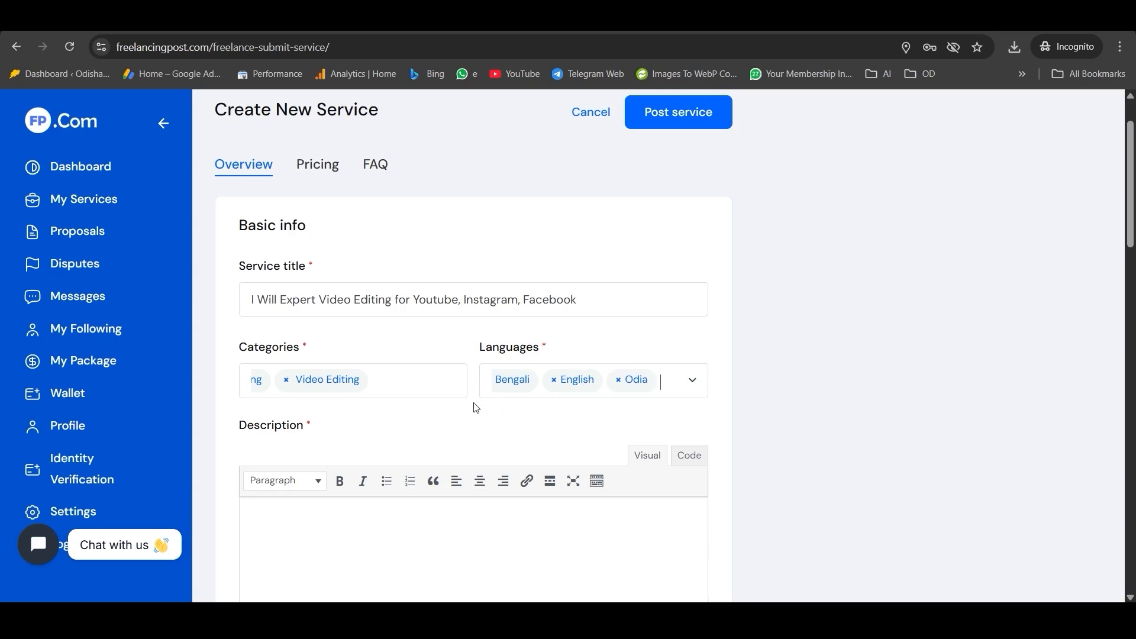
Enlarge the service's Description editor vertically to make more room for the text.
scroll(477, 409, "down", 4)
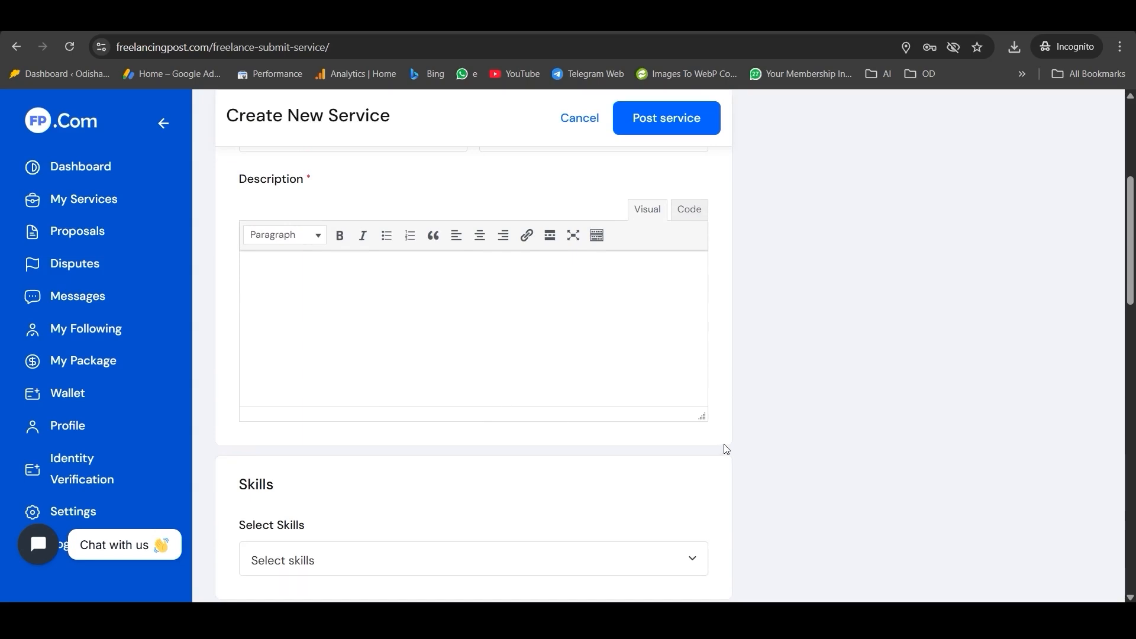
left_click_drag(702, 416, 700, 507)
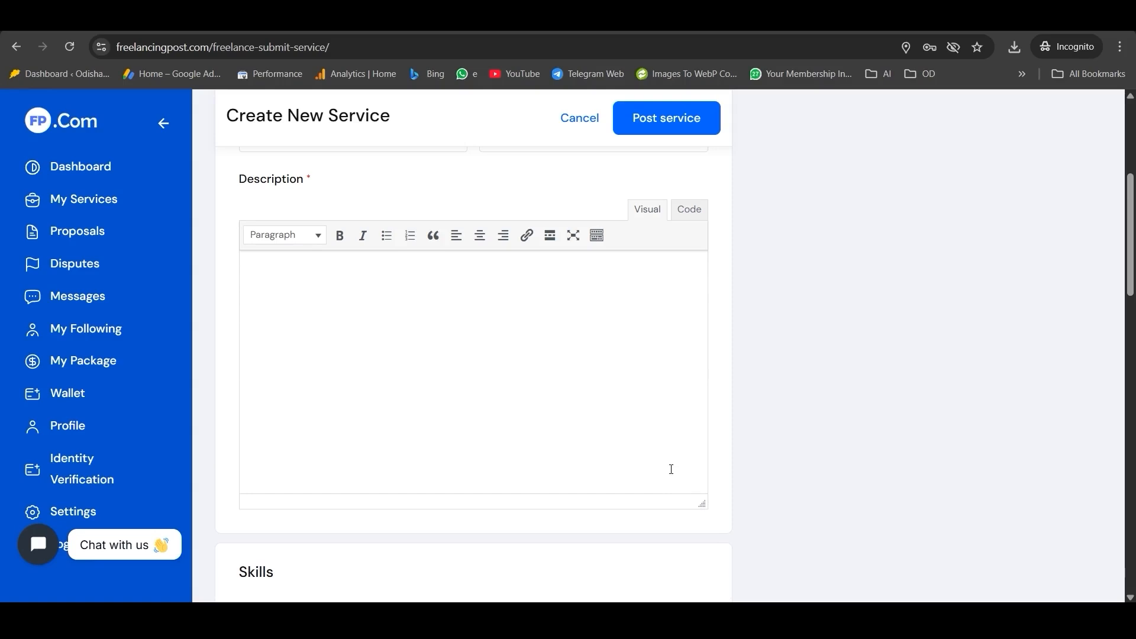
left_click_drag(699, 503, 700, 530)
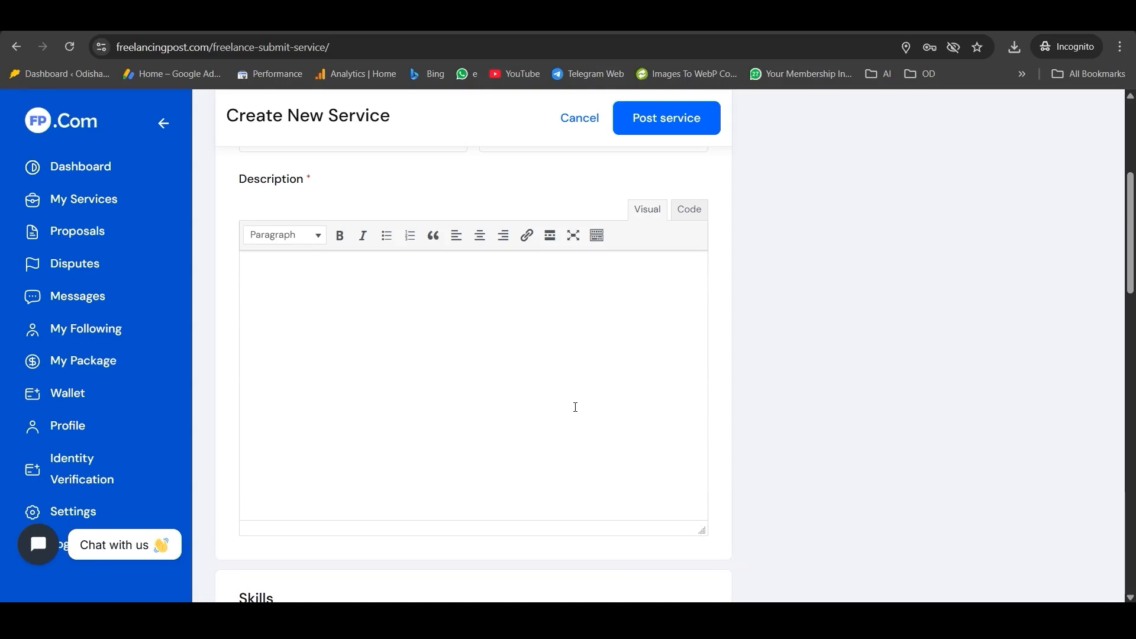
scroll(572, 400, "down", 1)
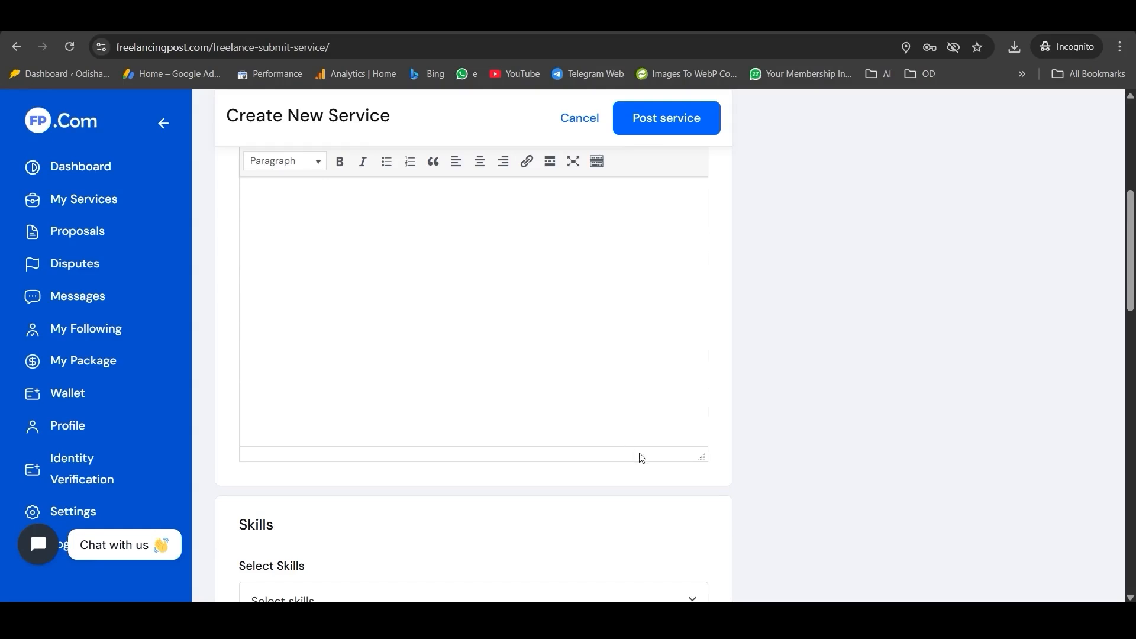
left_click_drag(700, 457, 703, 509)
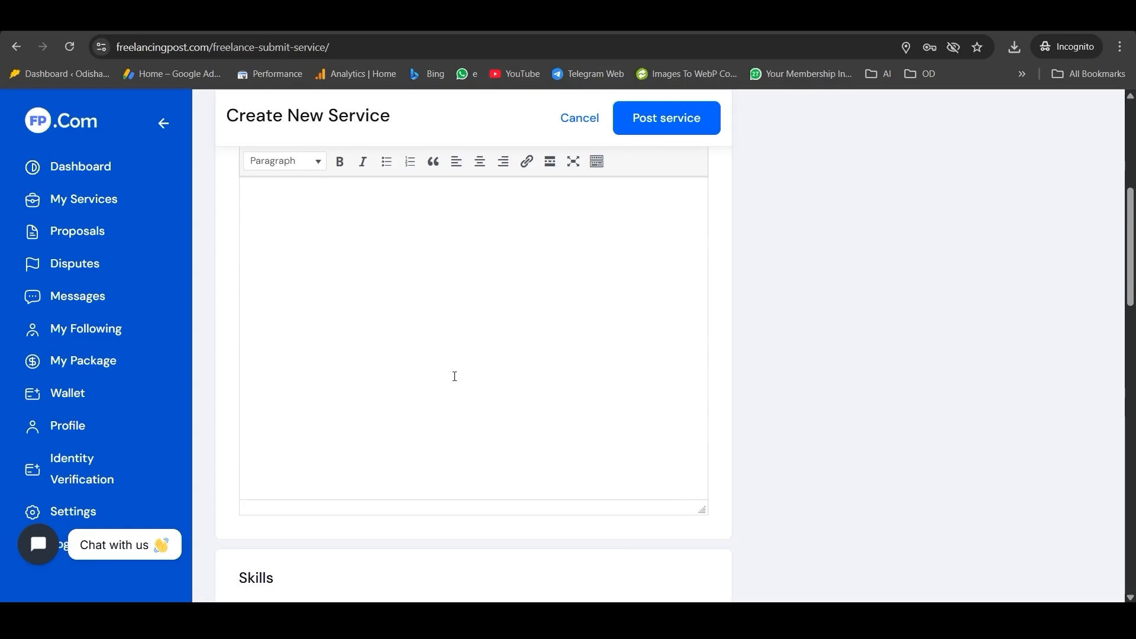
Copy the full text under "Description :" on the Online Notepad page, through "Let's make your content look stunning and go viral!", into the service's description.
left_click(367, 17)
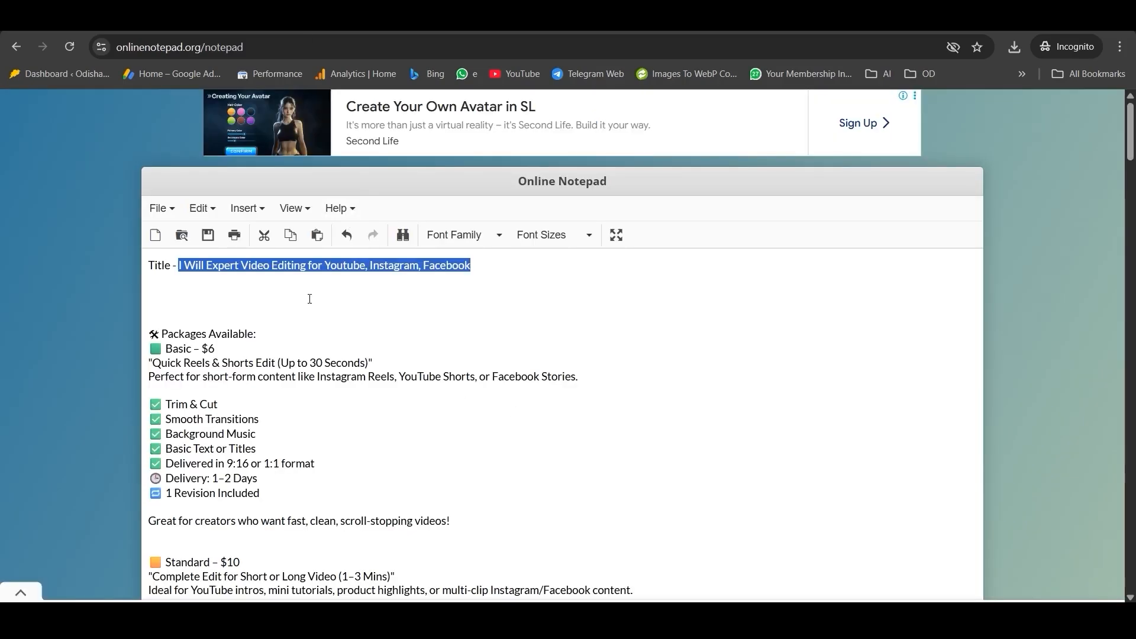
scroll(260, 308, "down", 2)
scroll(262, 309, "down", 14)
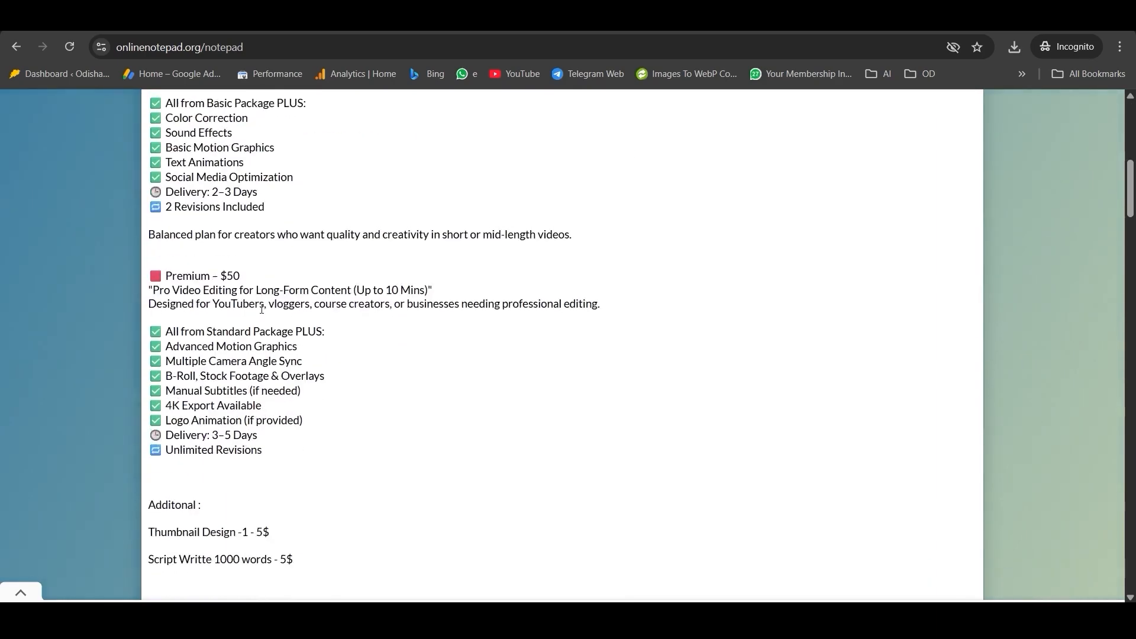
scroll(261, 309, "down", 1)
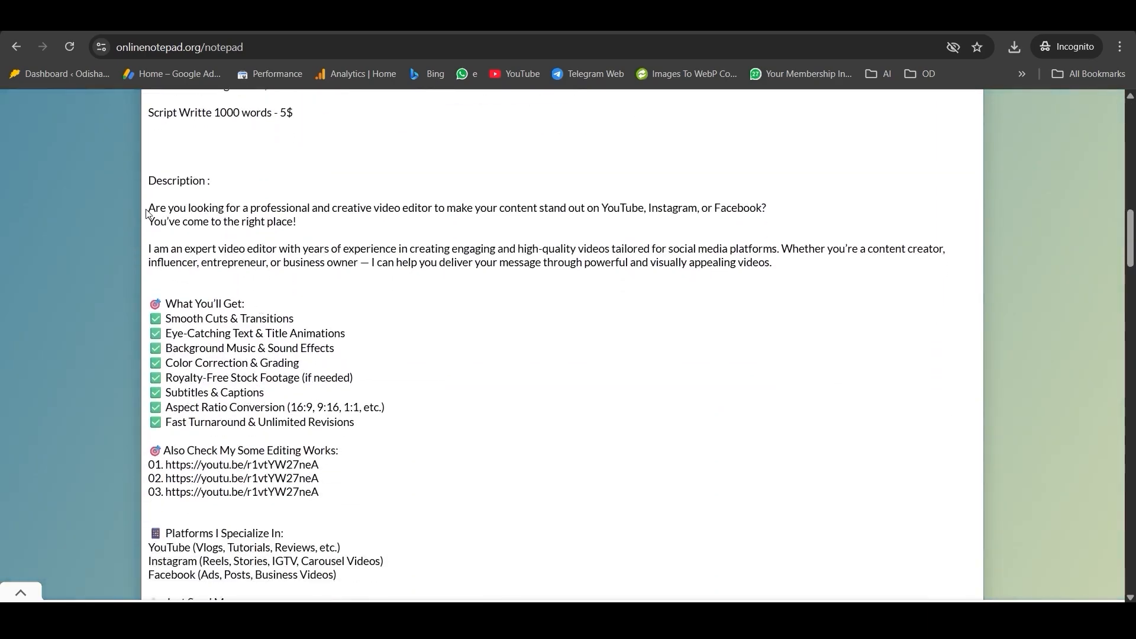
left_click_drag(147, 213, 407, 384)
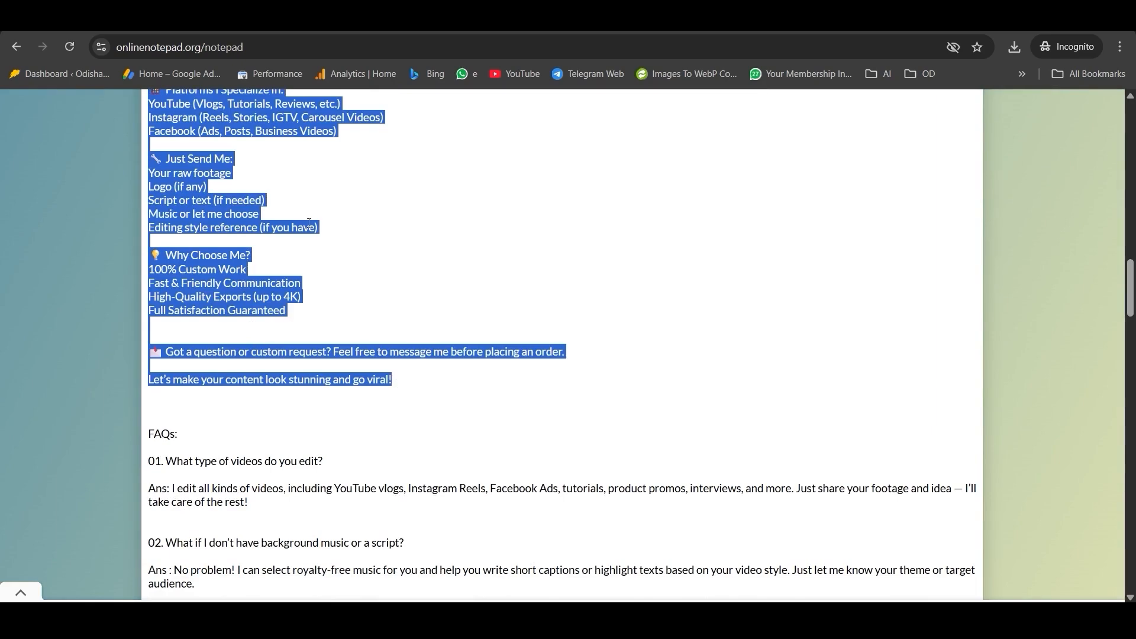
left_click(236, 19)
key("ctrl+v")
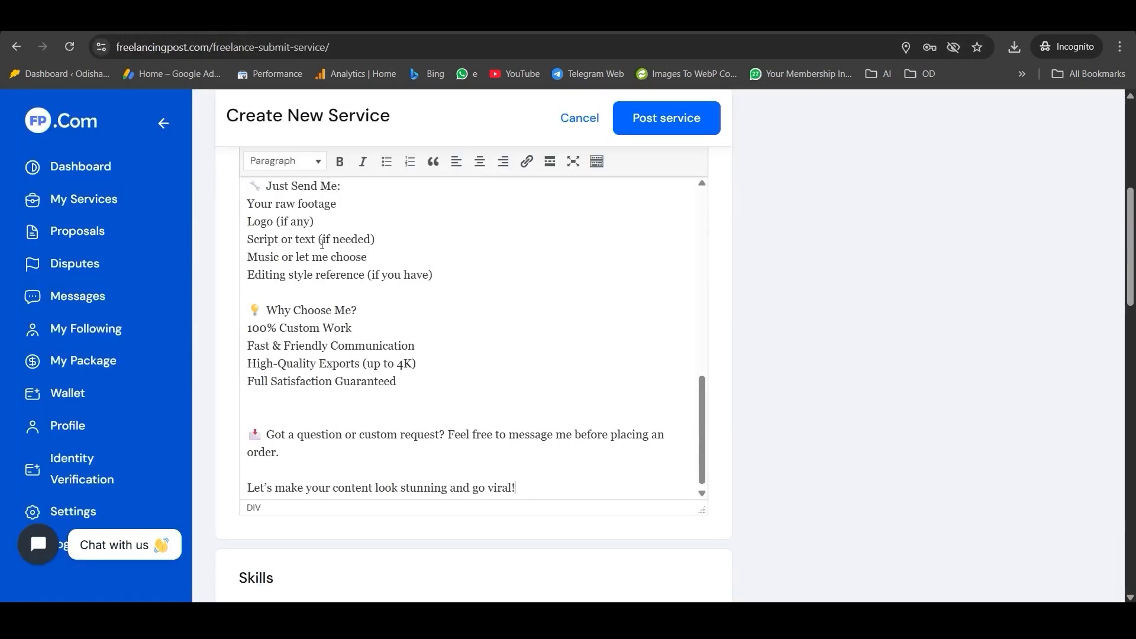
Review the description from its opening to the sample works, highlighting the "What You'll Get" items, the sample works heading and the first video URL.
scroll(354, 273, "up", 10)
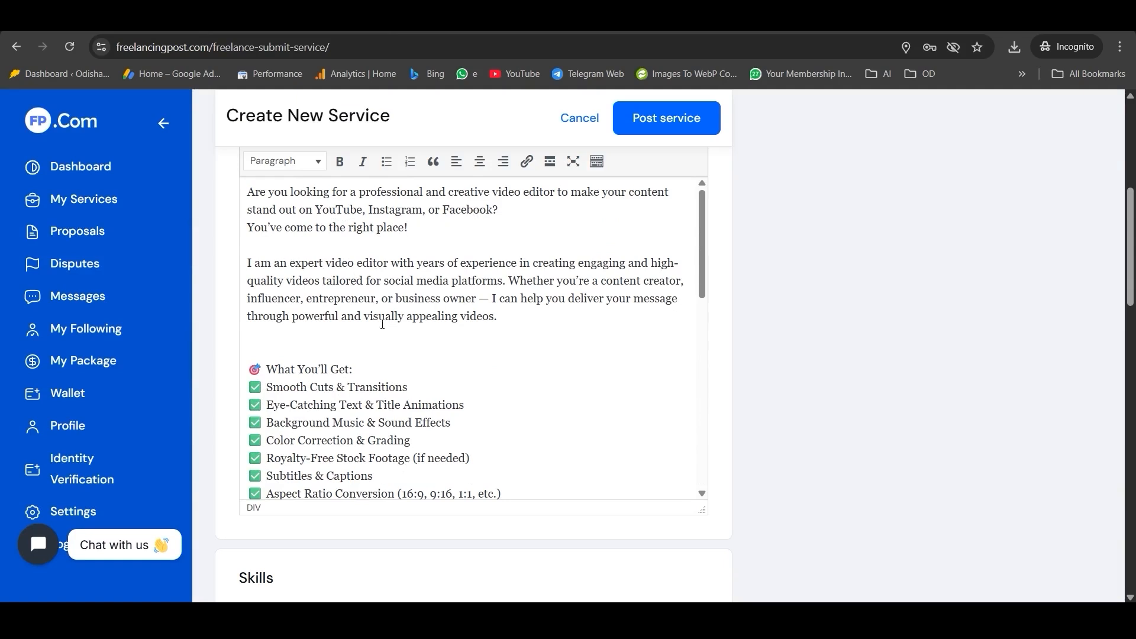
scroll(382, 324, "down", 3)
left_click_drag(248, 235, 482, 357)
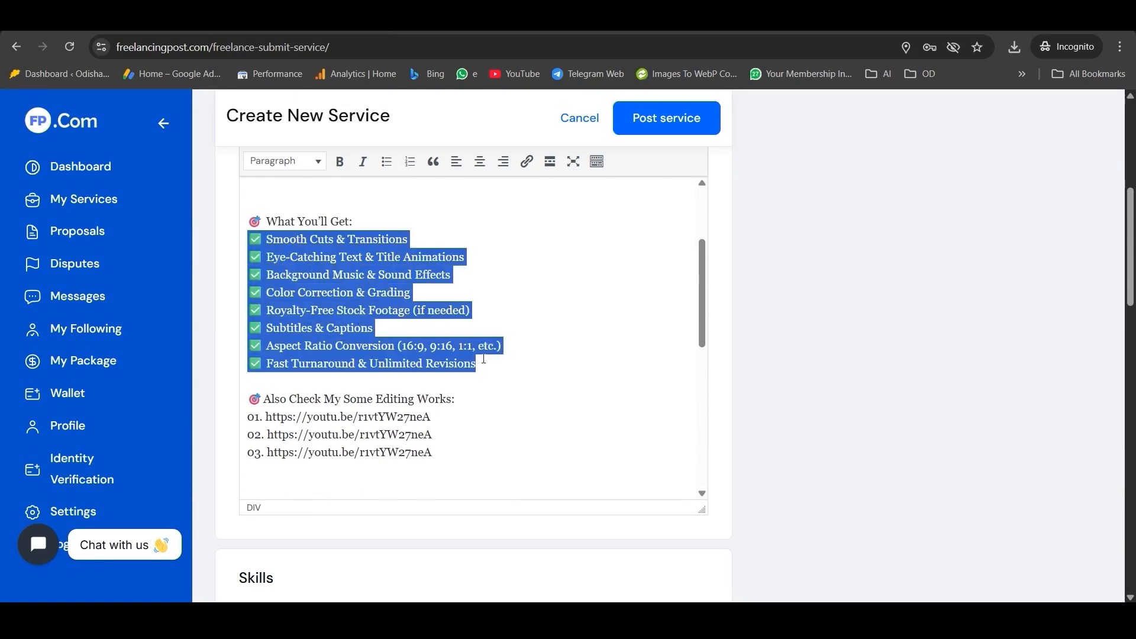
left_click(525, 321)
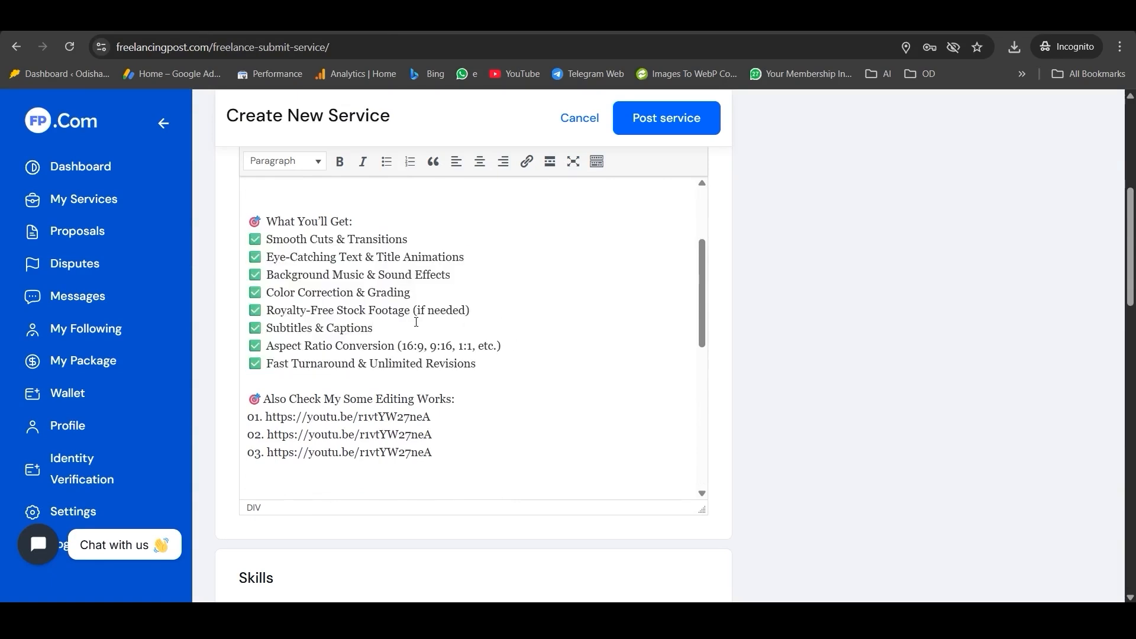
scroll(502, 322, "down", 3)
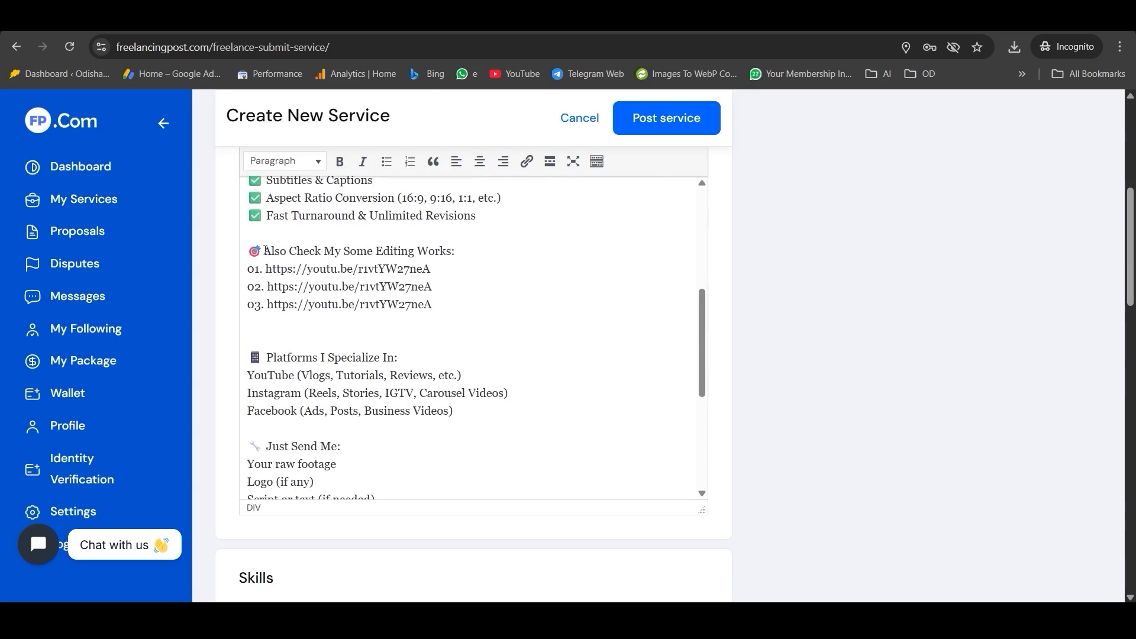
left_click_drag(264, 251, 464, 254)
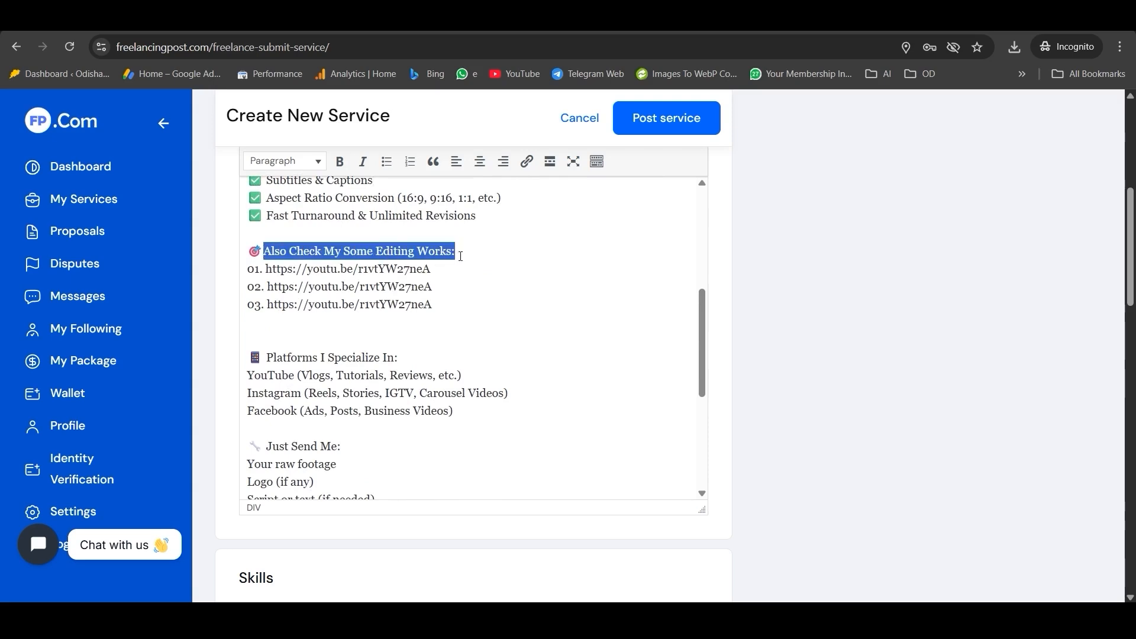
left_click_drag(271, 270, 416, 270)
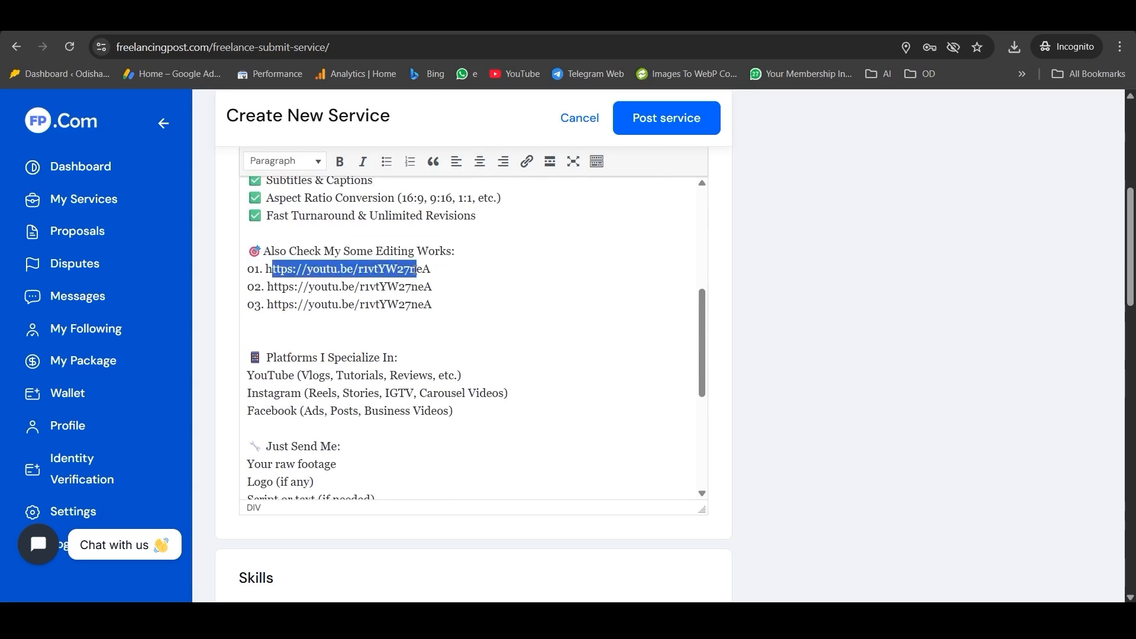
left_click(439, 274)
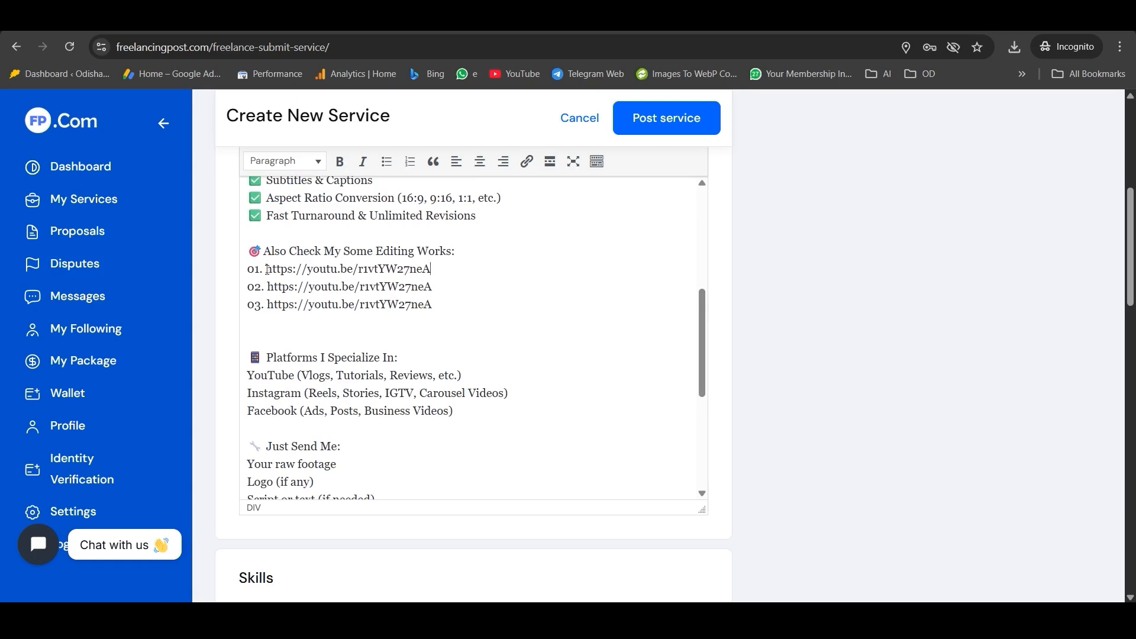
Turn the three youtu.be URLs under "Also Check My Some Editing Works" in the description into hyperlinks.
left_click_drag(266, 269, 445, 269)
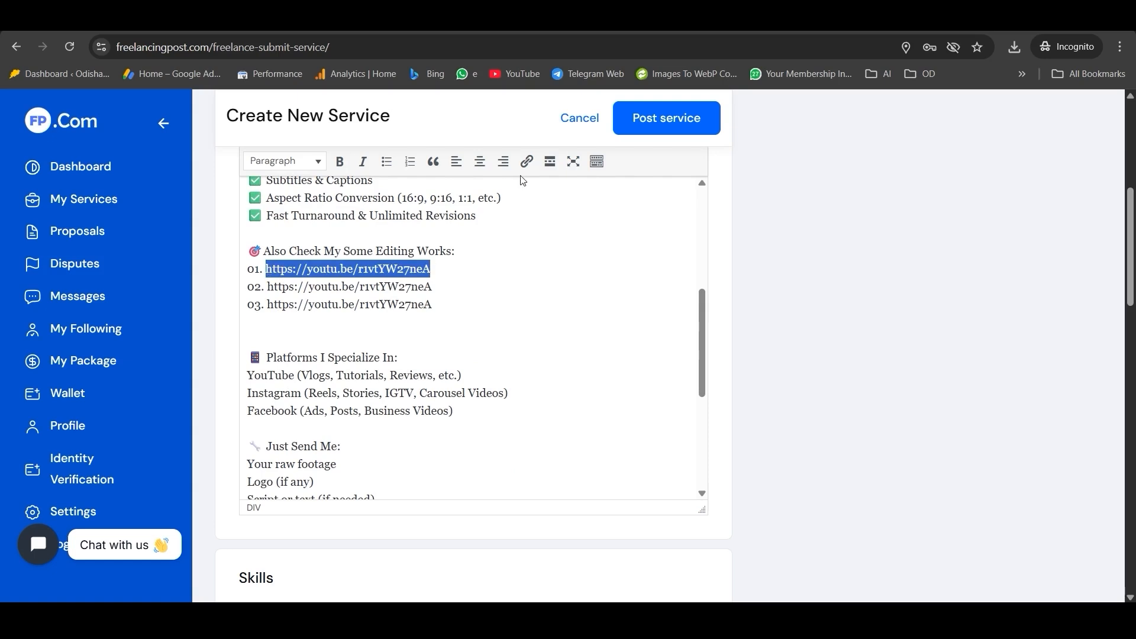
left_click(526, 161)
left_click(500, 314)
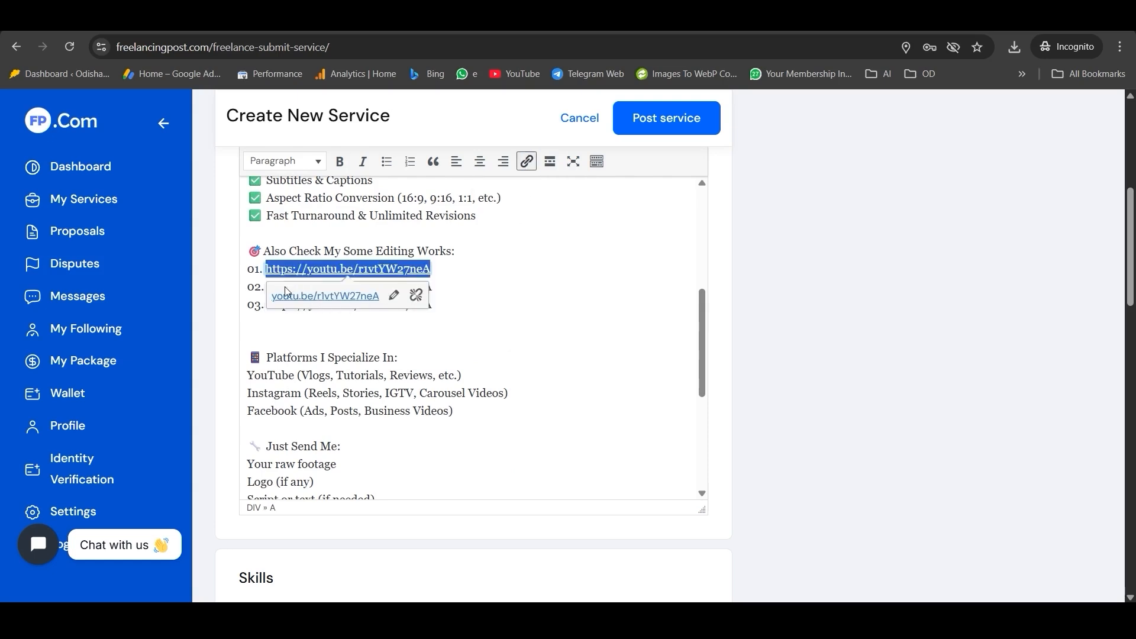
left_click(264, 286)
left_click_drag(268, 286, 432, 288)
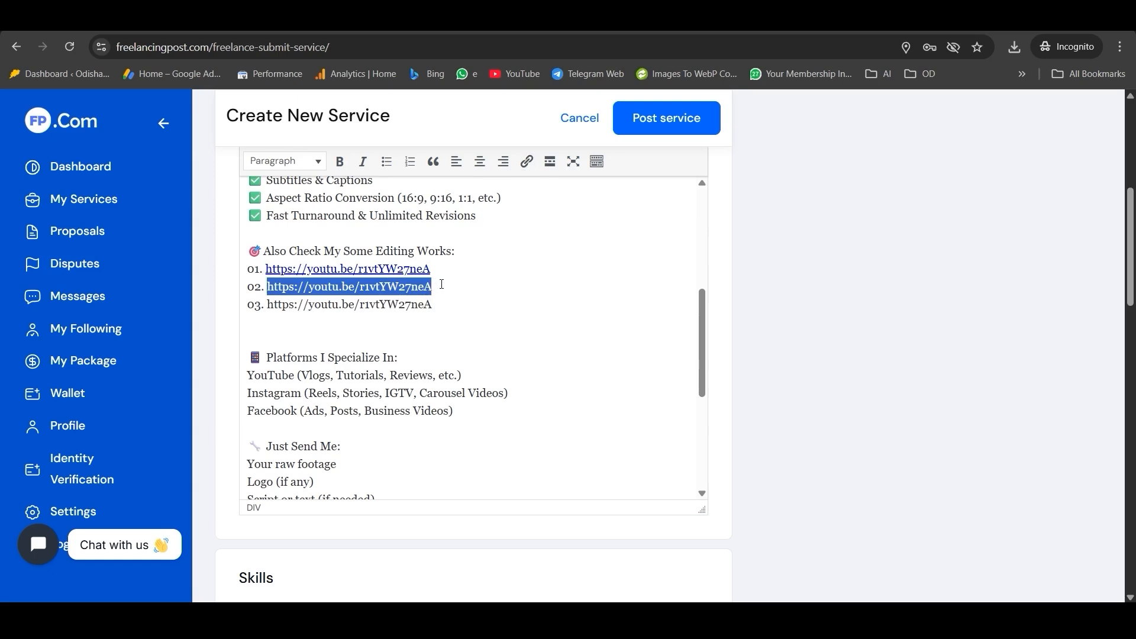
left_click(526, 161)
left_click(502, 331)
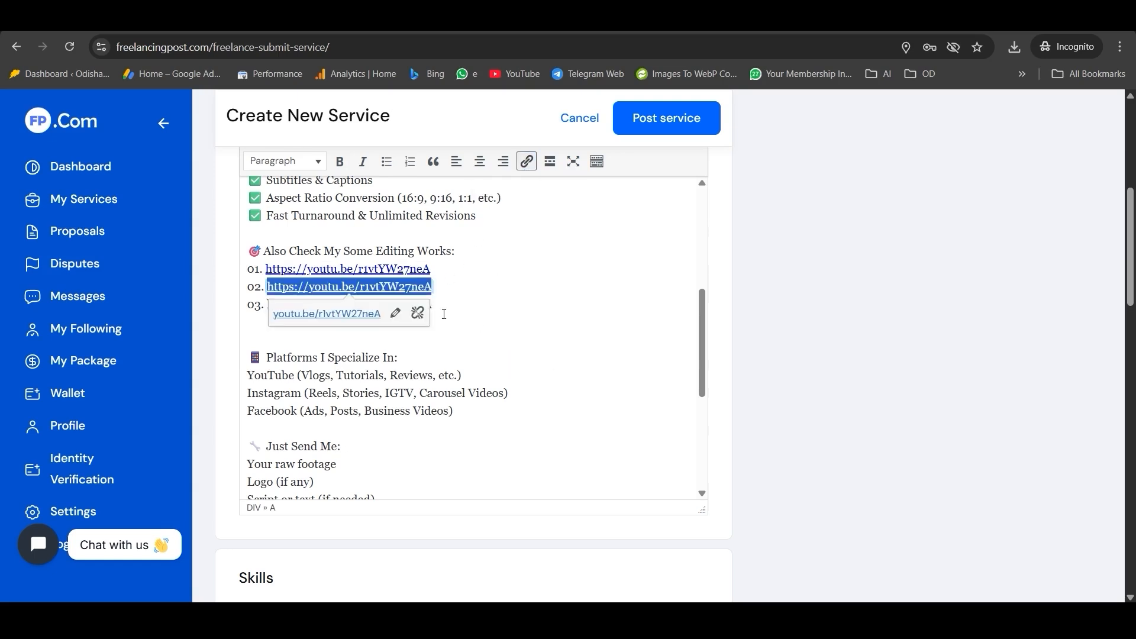
left_click(454, 280)
left_click_drag(266, 304, 433, 304)
left_click(526, 162)
left_click(502, 348)
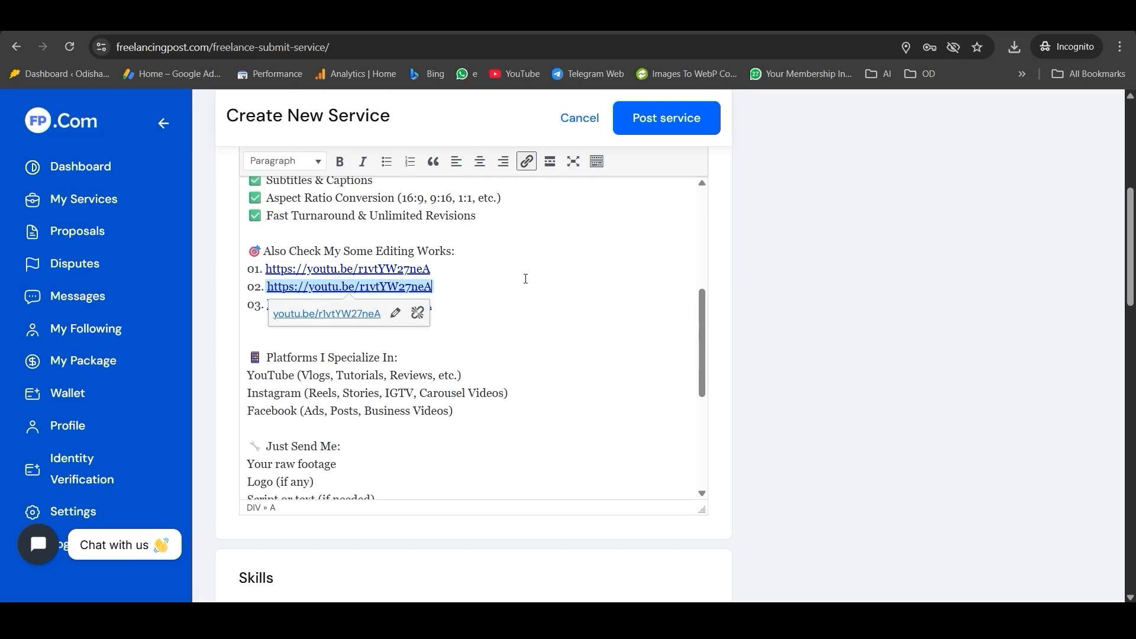
left_click(451, 267)
Review the rest of the description, from "Platforms I Specialize In" through "Why Choose Me?", highlighting "Your raw footage", and continue to the Skills section.
scroll(468, 272, "down", 3)
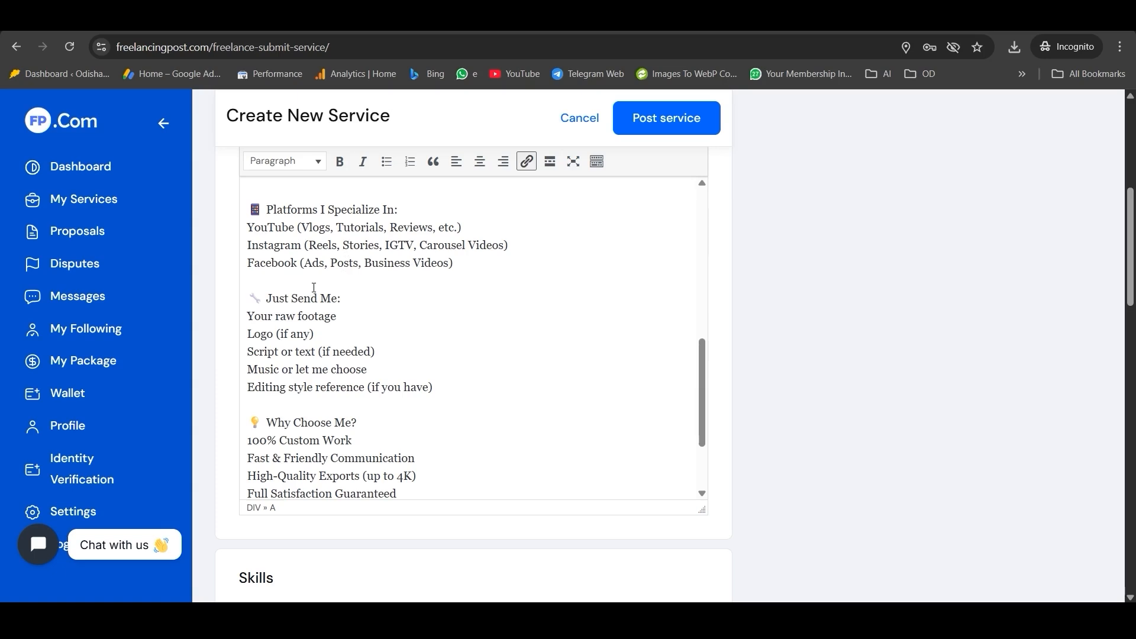
scroll(355, 296, "down", 1)
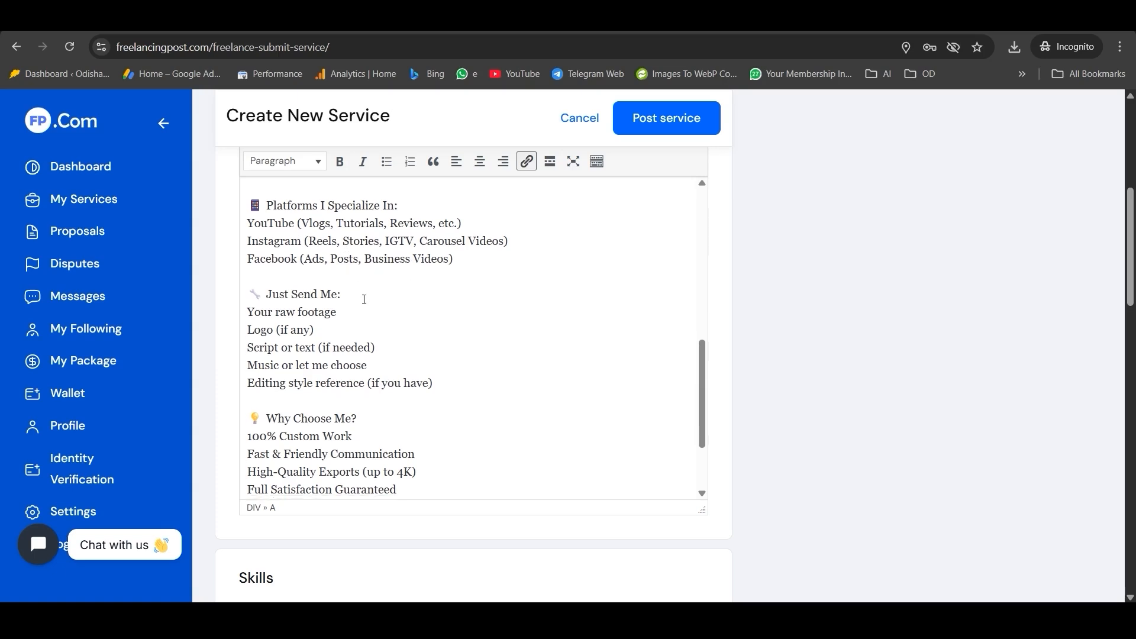
scroll(364, 299, "down", 1)
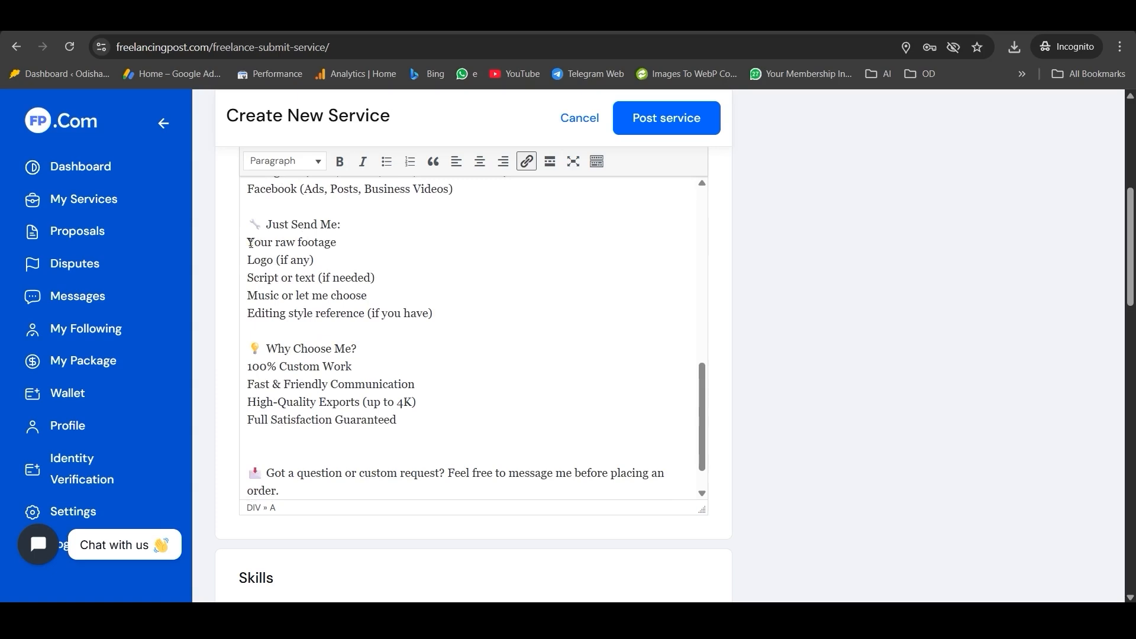
left_click_drag(251, 243, 338, 245)
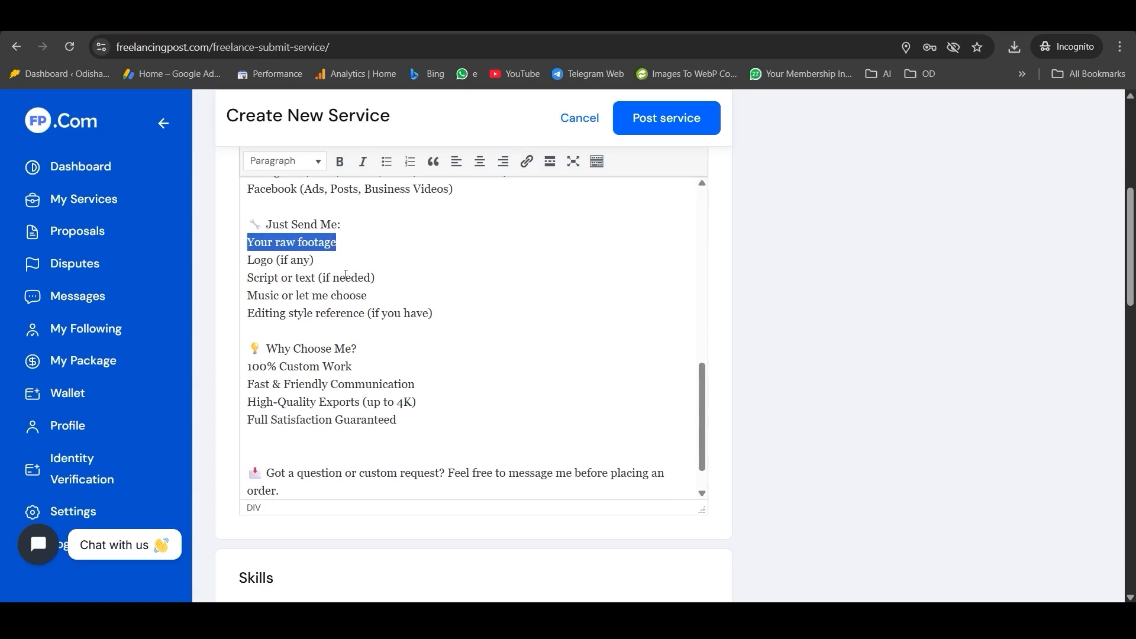
scroll(373, 277, "down", 1)
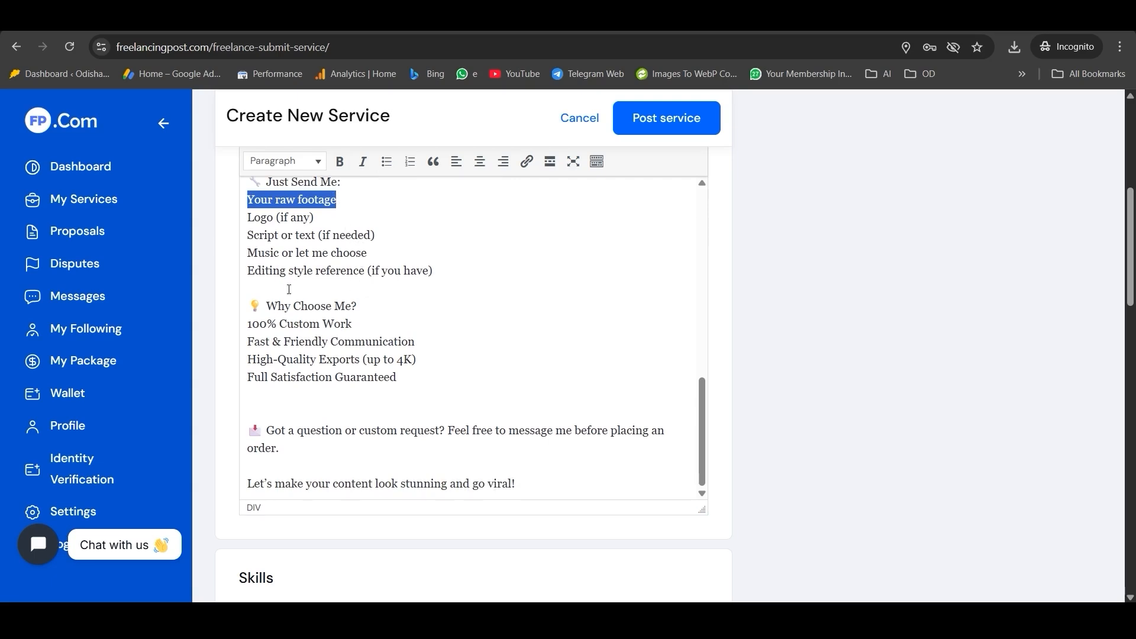
scroll(269, 310, "down", 2)
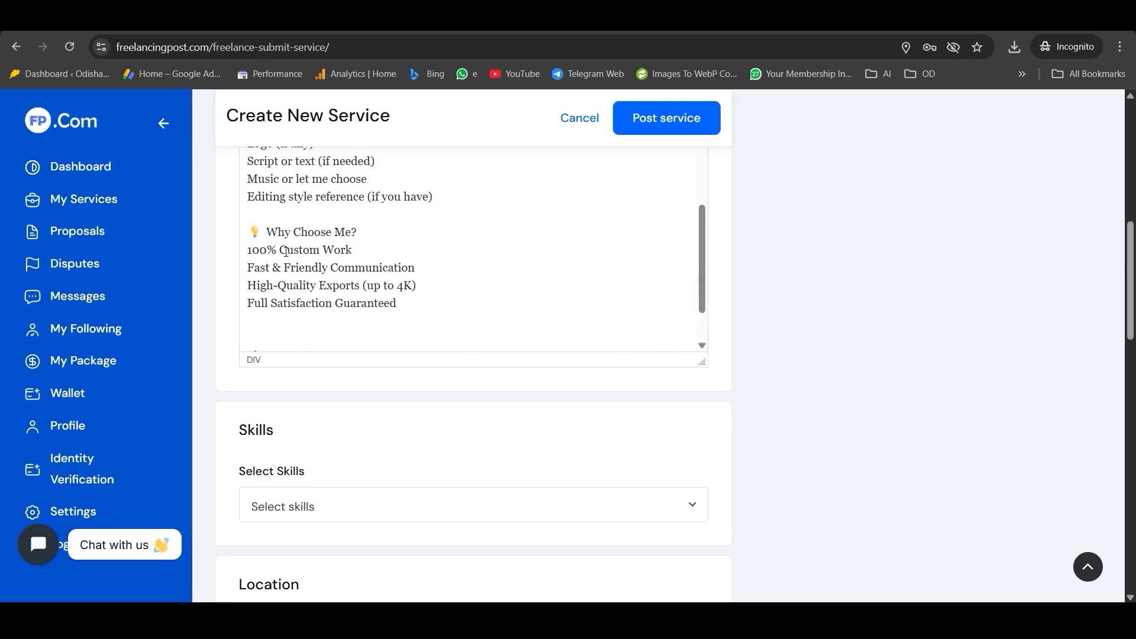
Review the end of the description, highlighting "100% Custom Work" and the line inviting buyers to message before placing an order.
left_click_drag(249, 249, 363, 251)
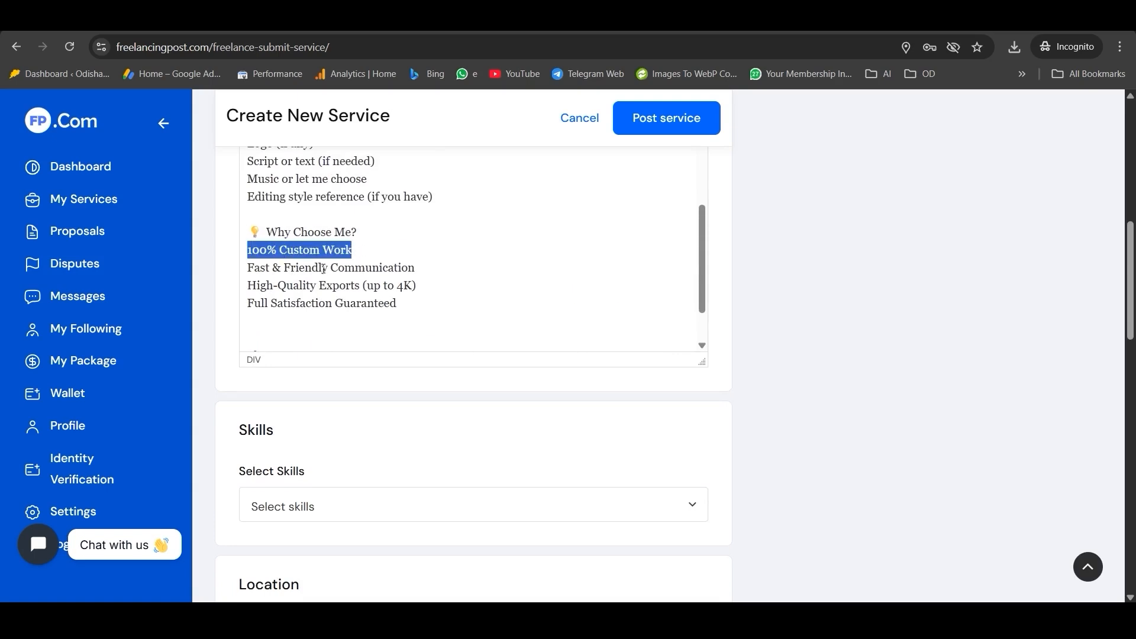
scroll(323, 268, "down", 2)
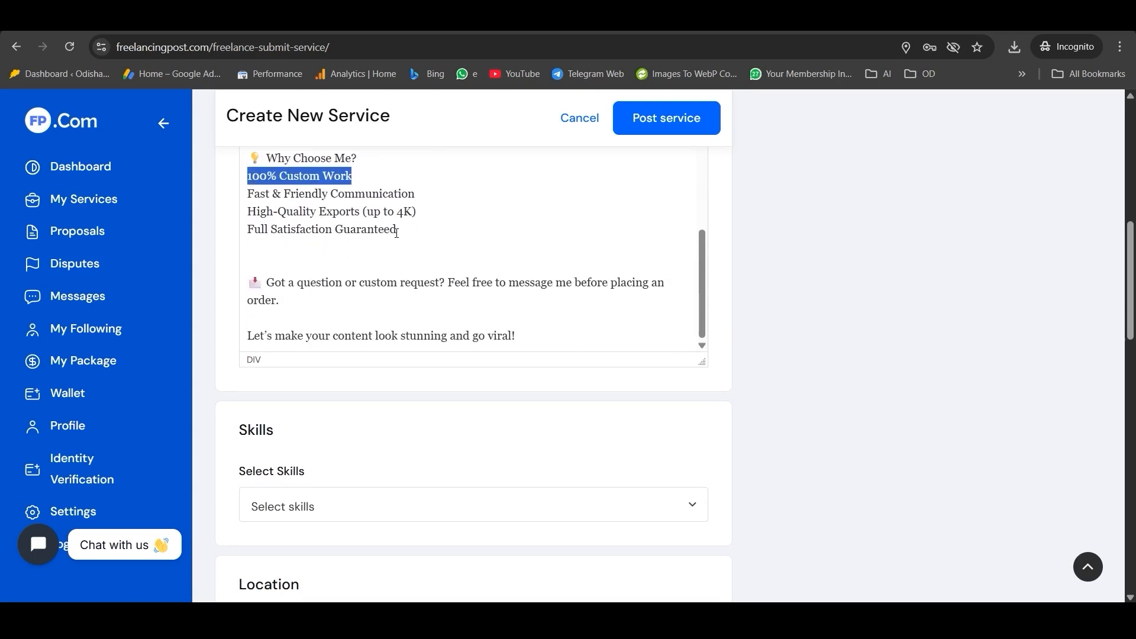
scroll(396, 234, "down", 1)
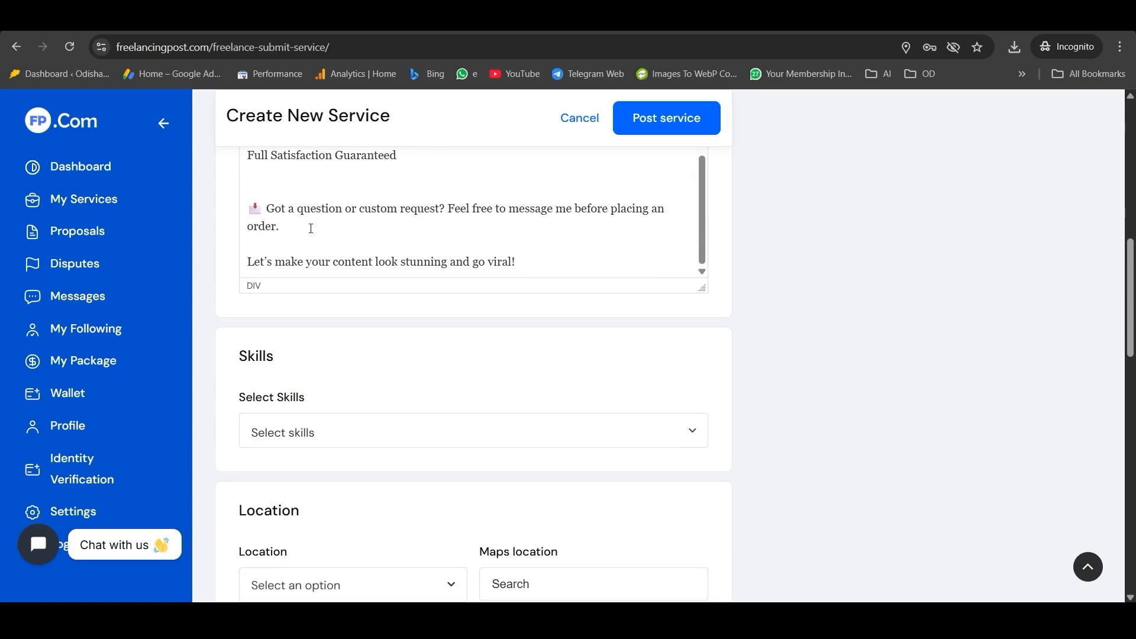
left_click_drag(247, 208, 281, 222)
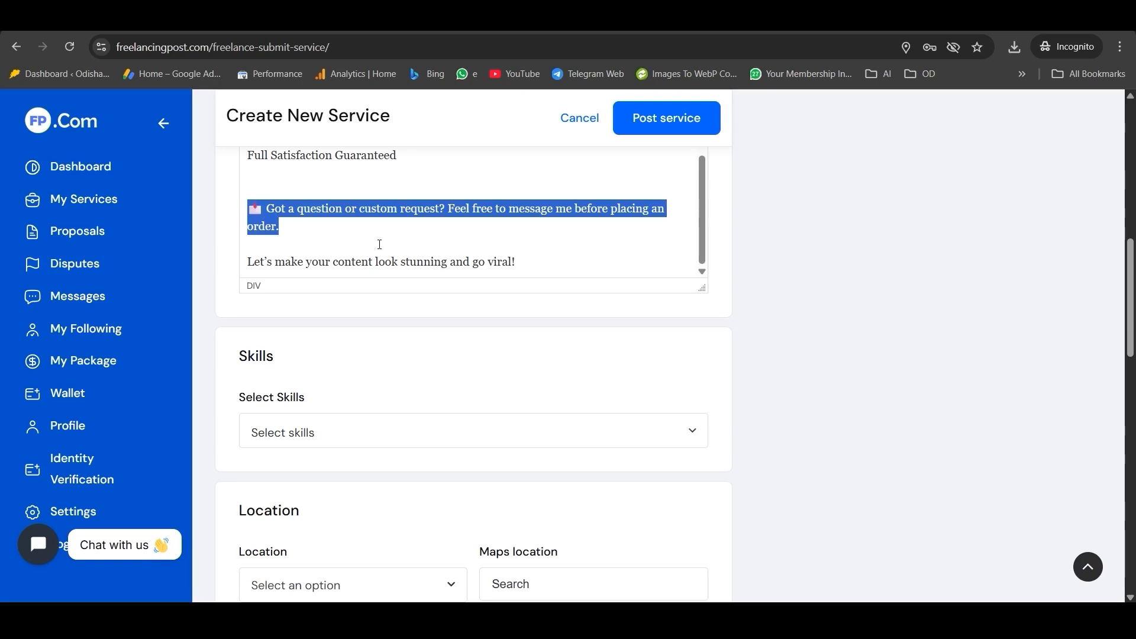
left_click(524, 254)
scroll(464, 253, "up", 5)
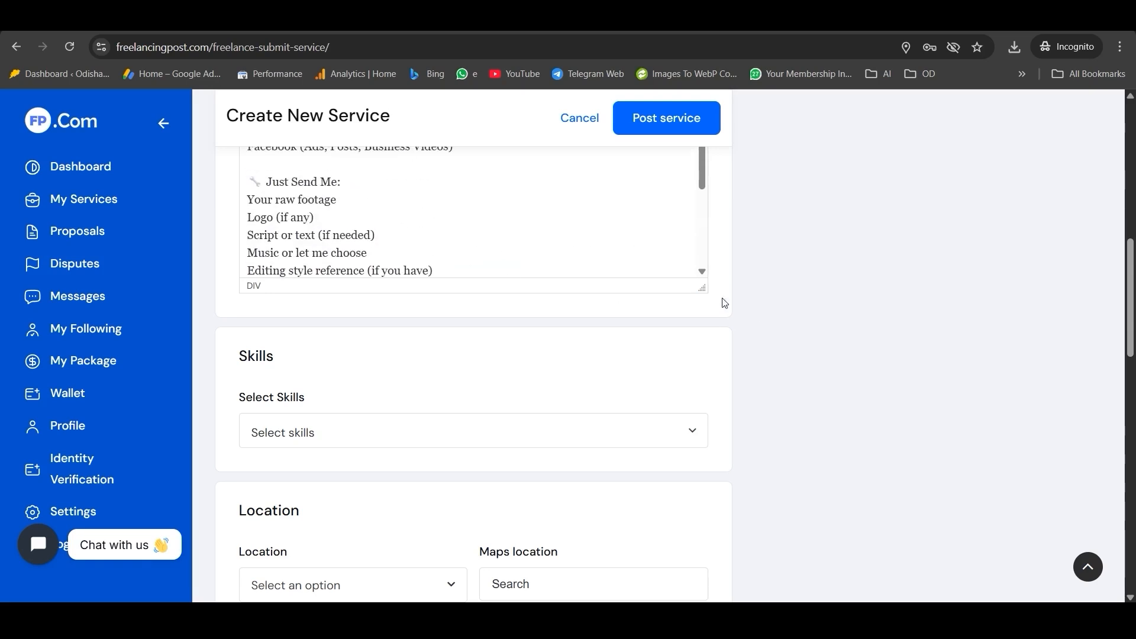
scroll(738, 314, "up", 5)
Enlarge the description editor vertically and look through its text from "What You'll Get" to the closing line.
scroll(740, 313, "down", 4)
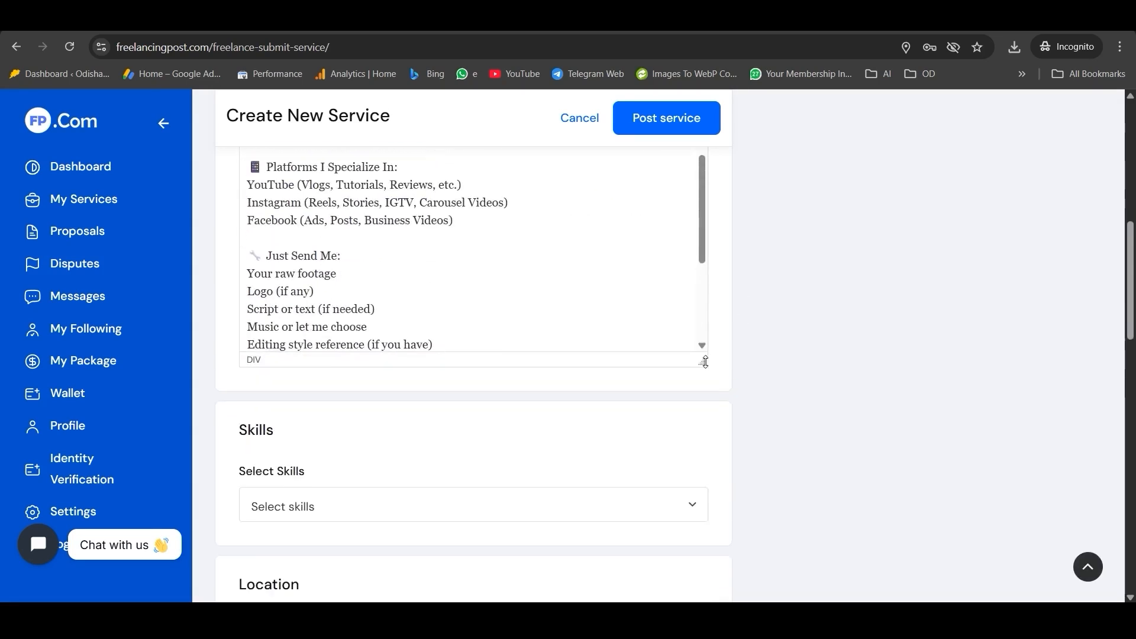
left_click_drag(705, 363, 702, 492)
scroll(676, 361, "up", 5)
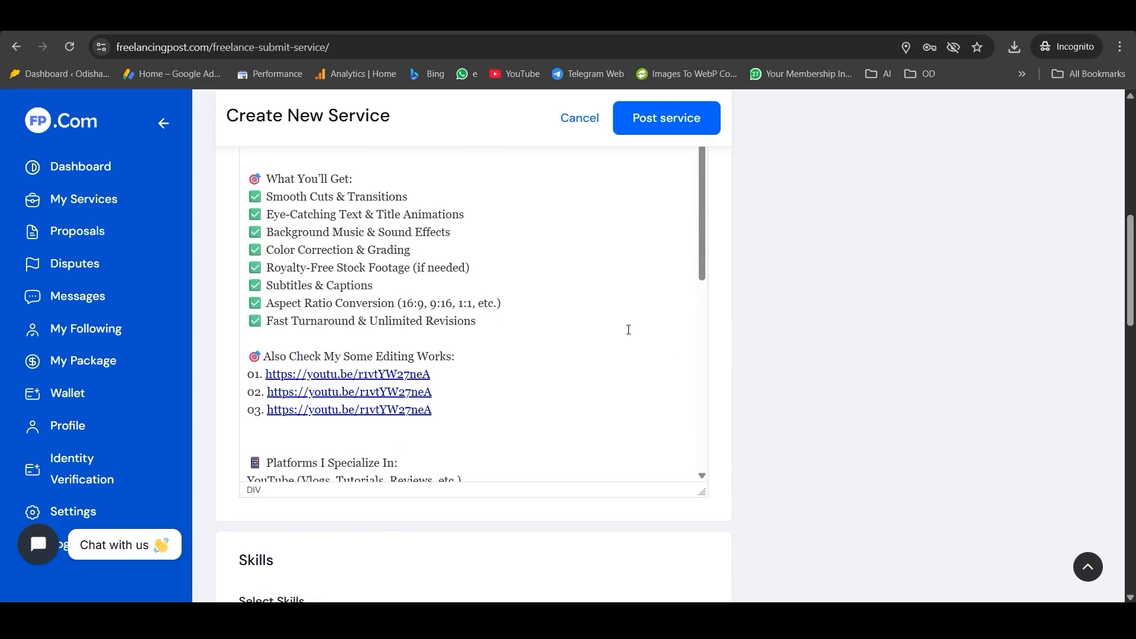
scroll(629, 330, "down", 5)
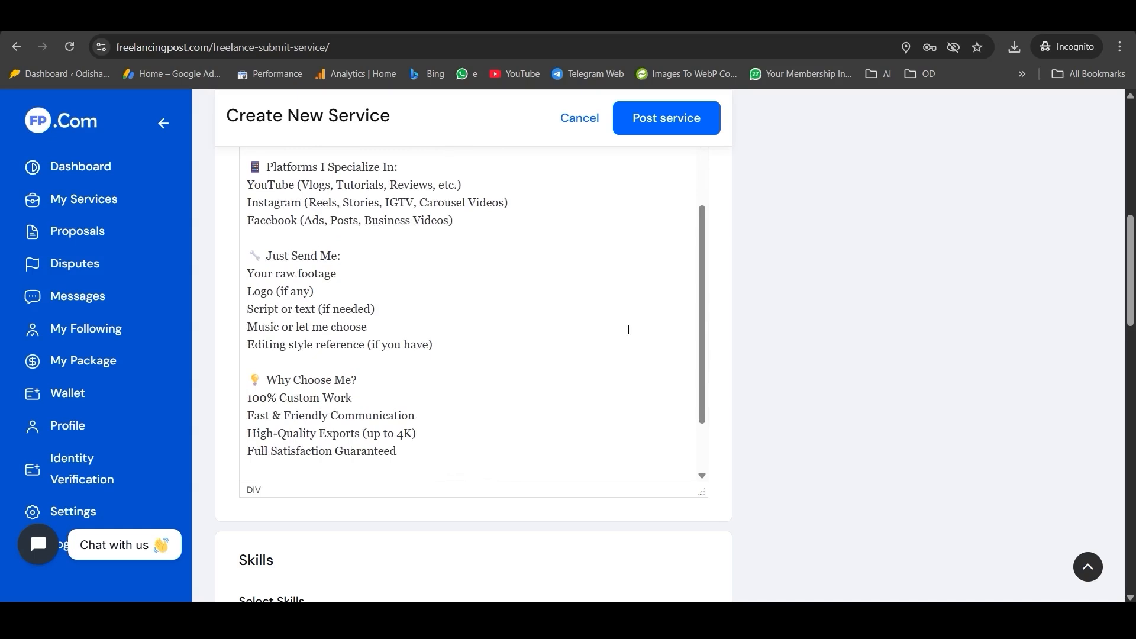
scroll(629, 330, "down", 3)
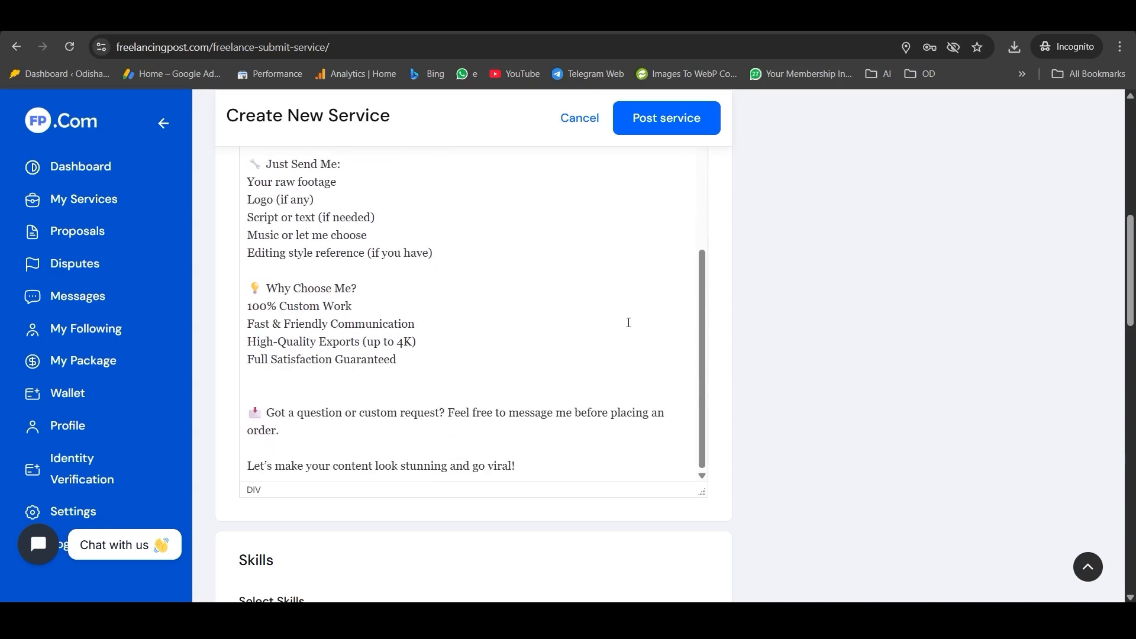
scroll(608, 326, "down", 2)
scroll(610, 329, "up", 5)
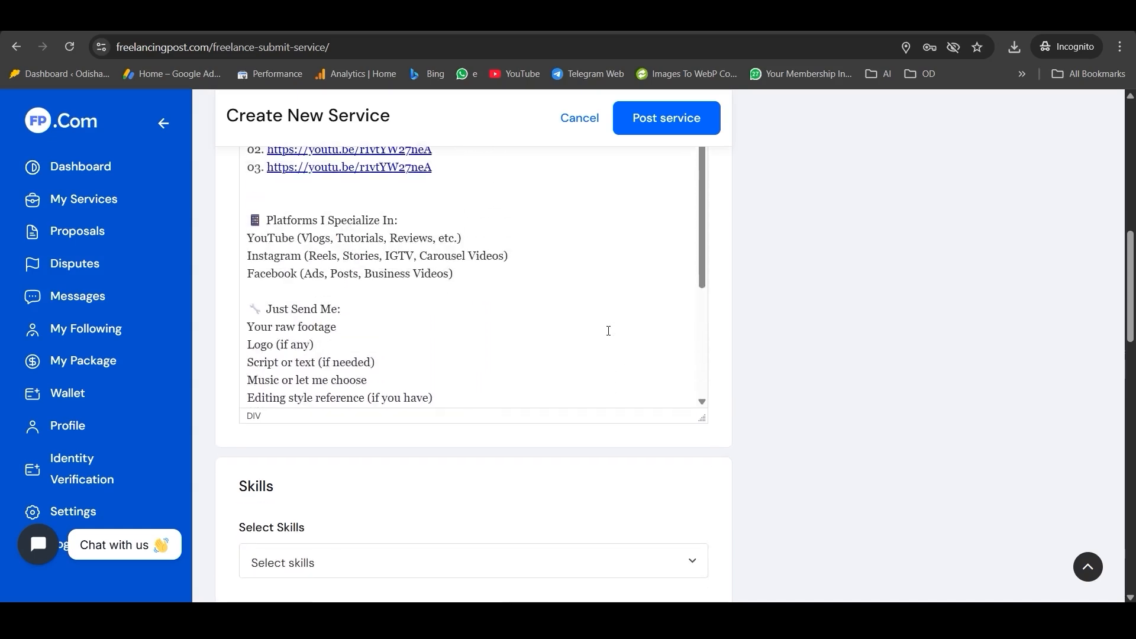
scroll(608, 331, "up", 2)
scroll(609, 336, "up", 4)
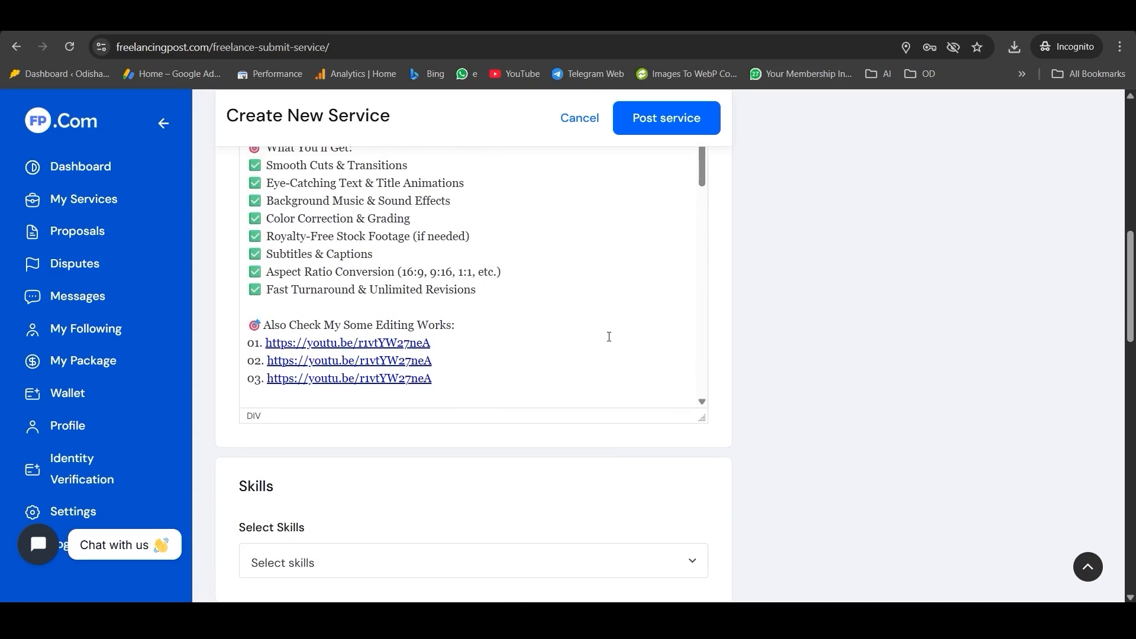
Search the skills for "video edi" and add Video Editing to the service.
scroll(533, 314, "down", 5)
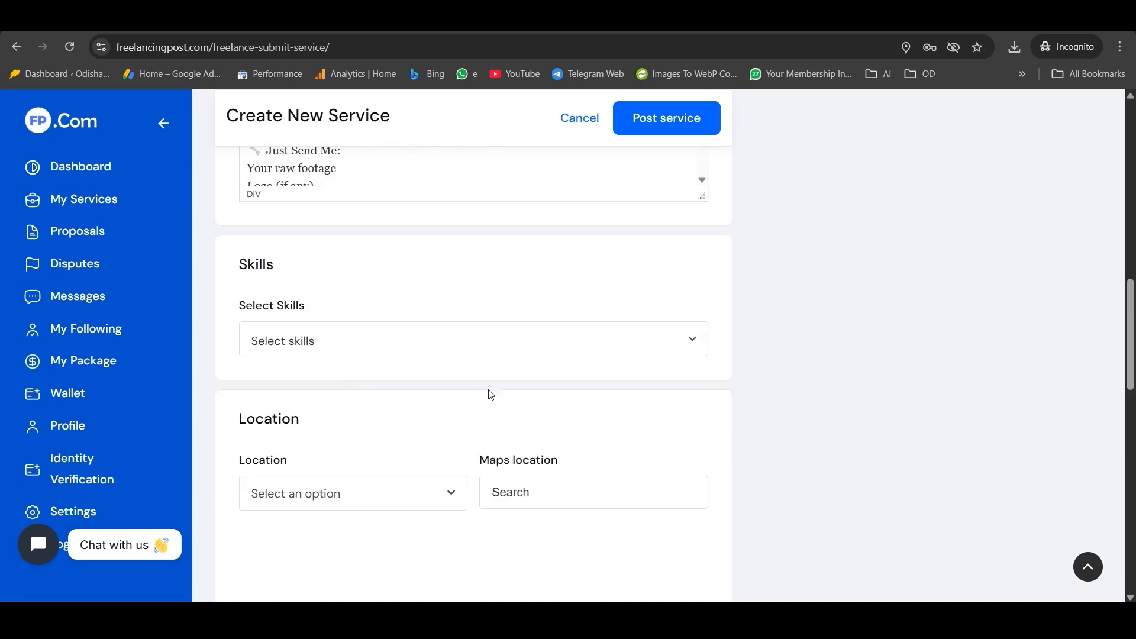
left_click(281, 342)
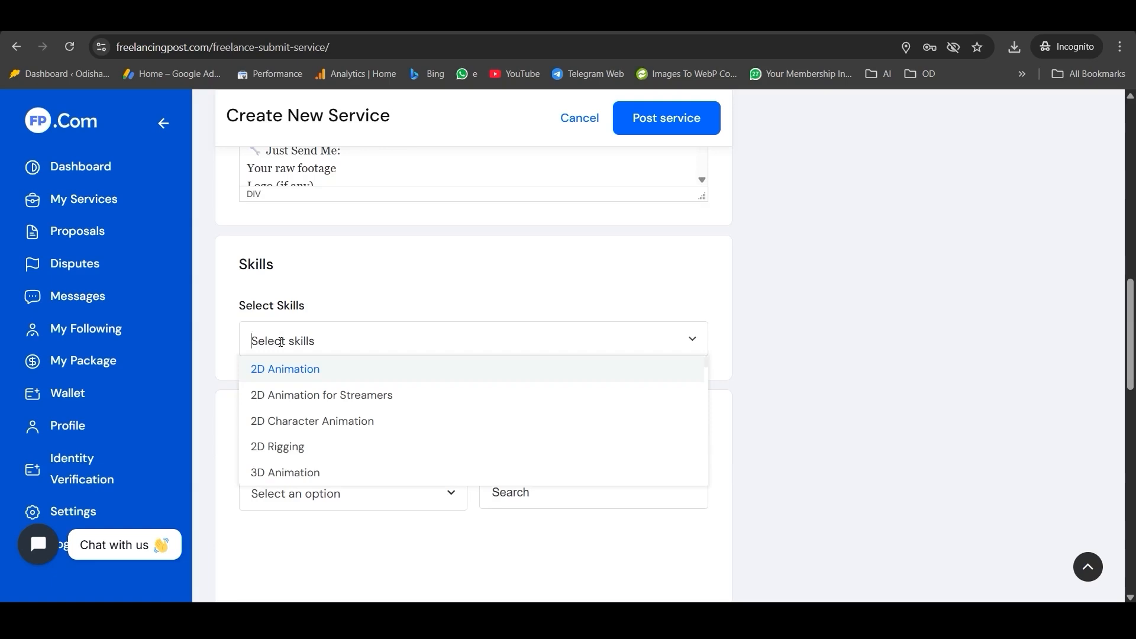
type("video")
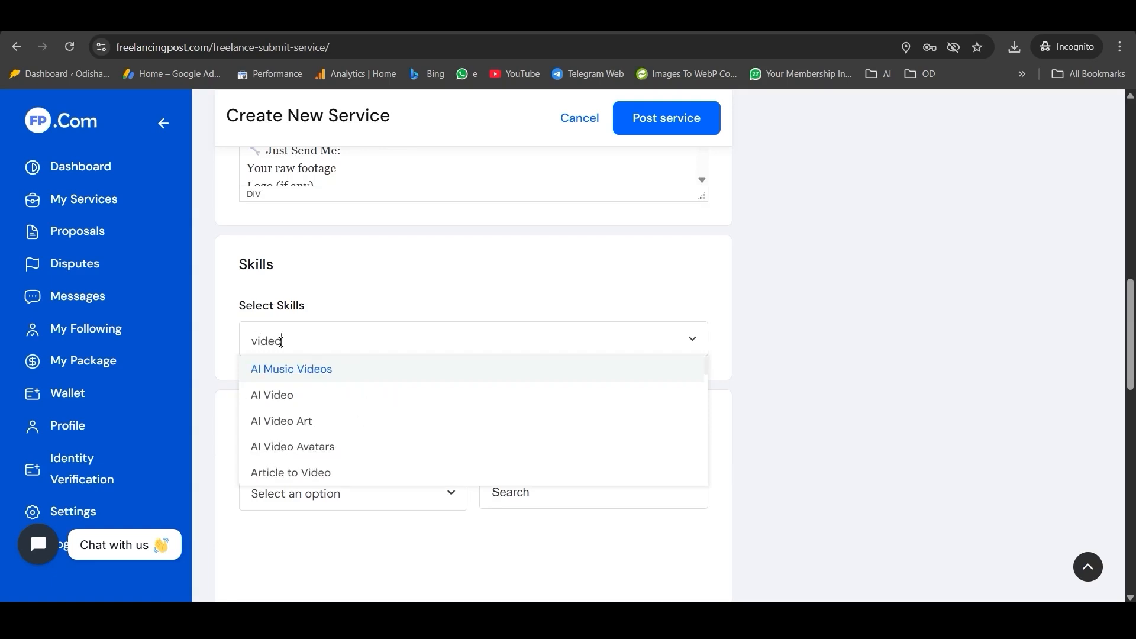
type(" e")
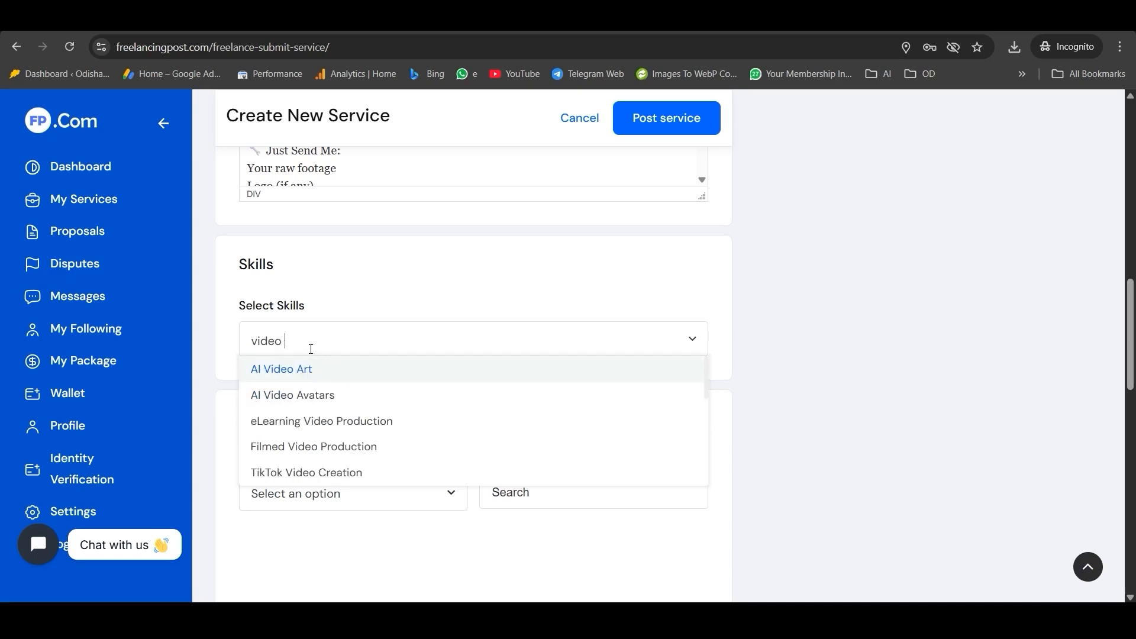
type("di")
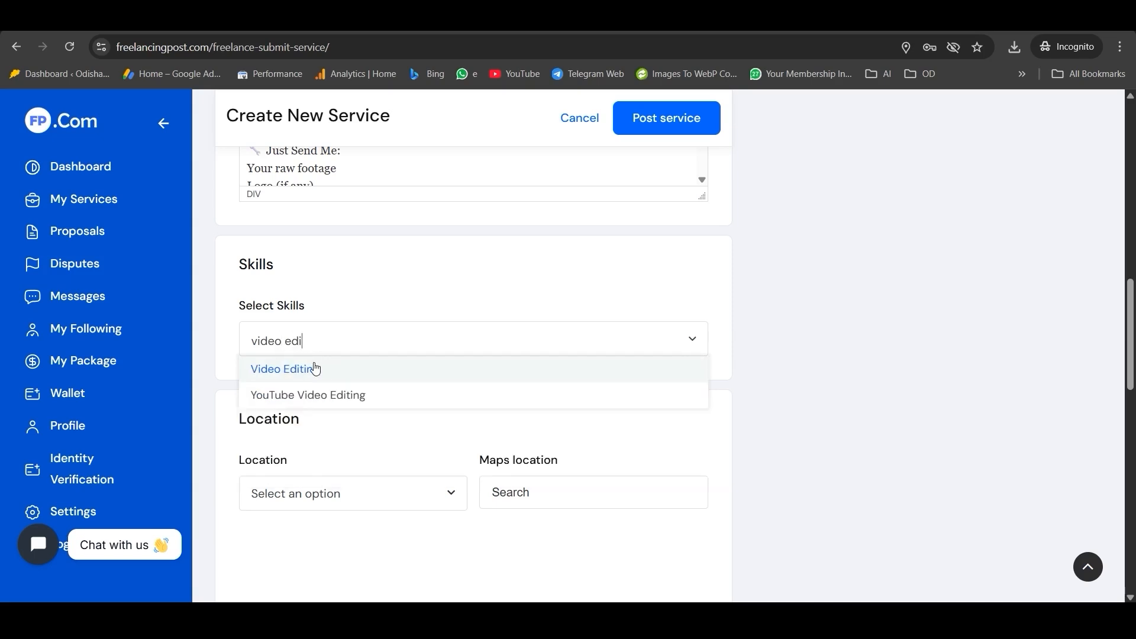
left_click(314, 369)
Add Graphic Design and 2D Animation to the service's skills.
left_click(364, 338)
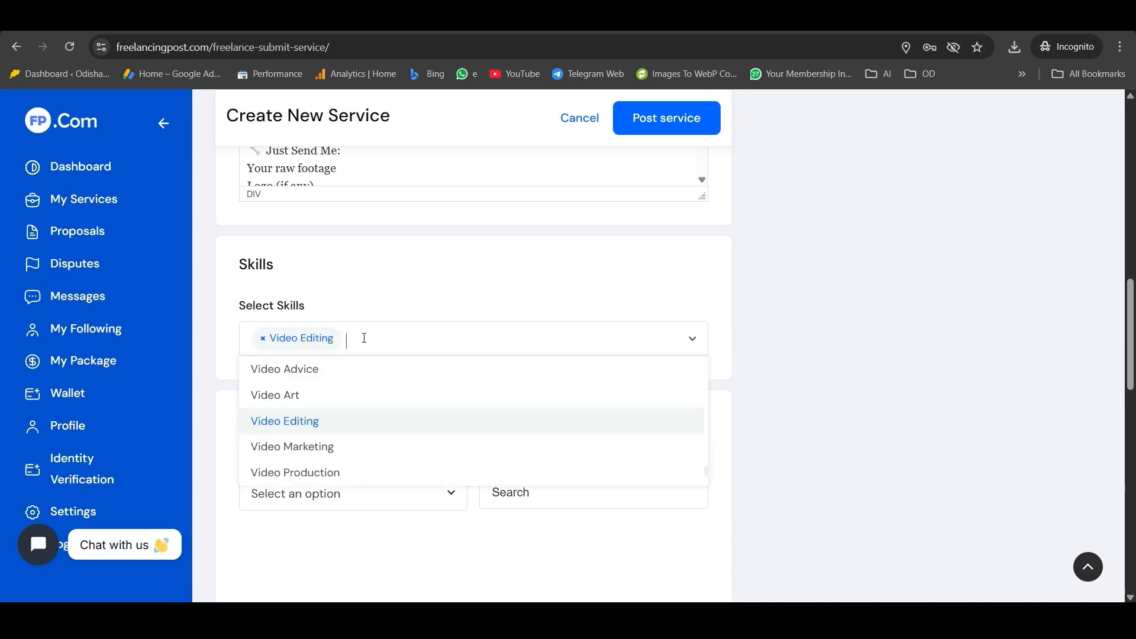
type("gra")
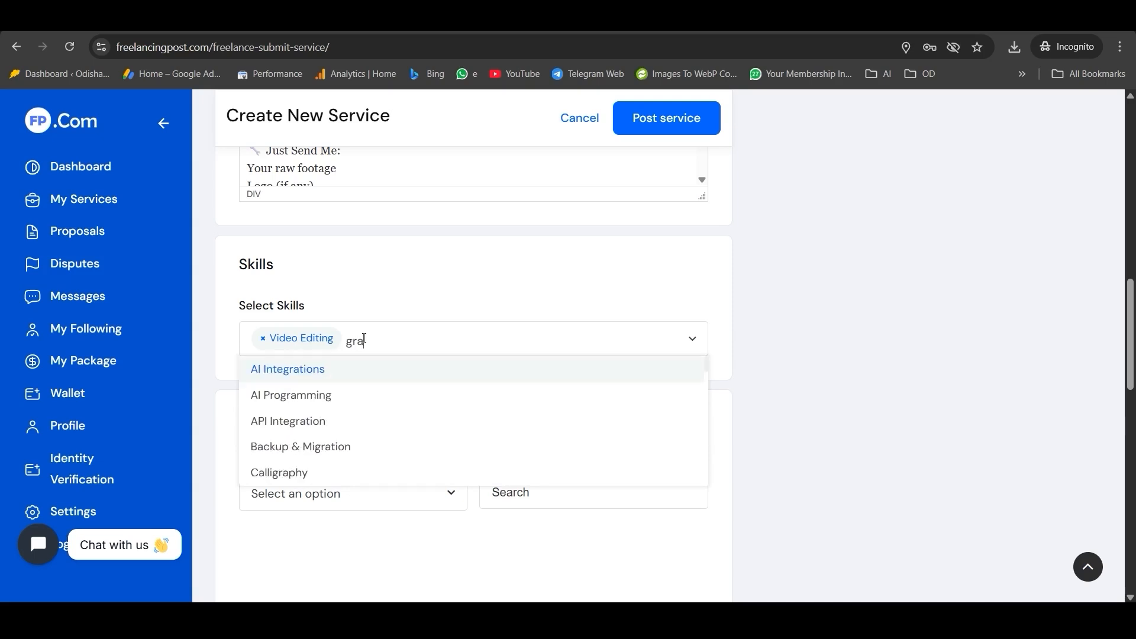
type("phic")
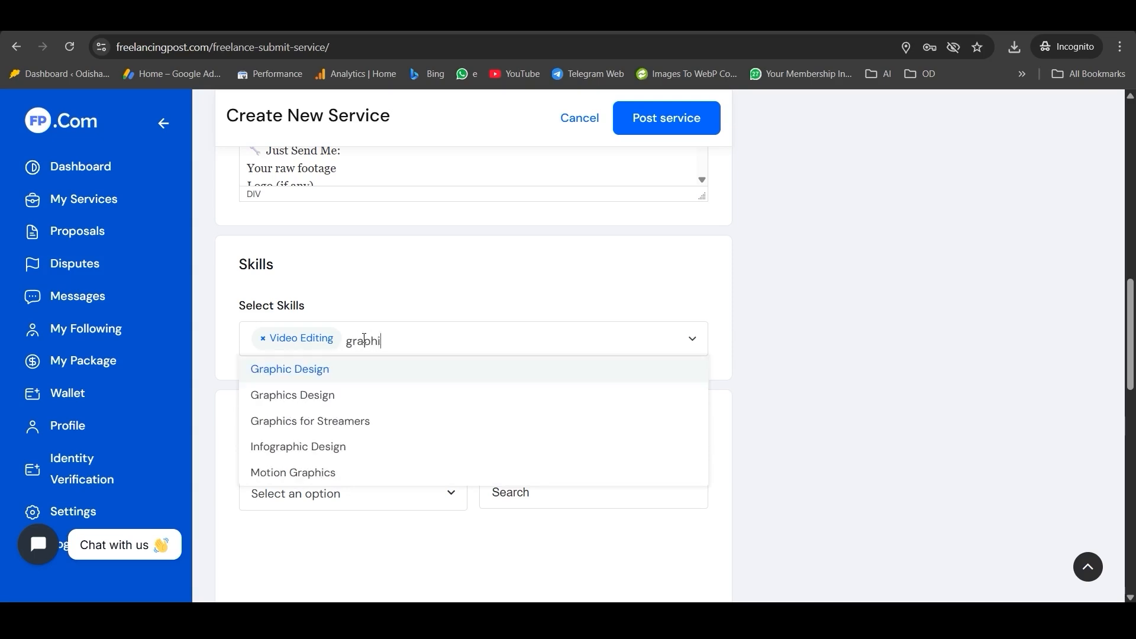
left_click(359, 365)
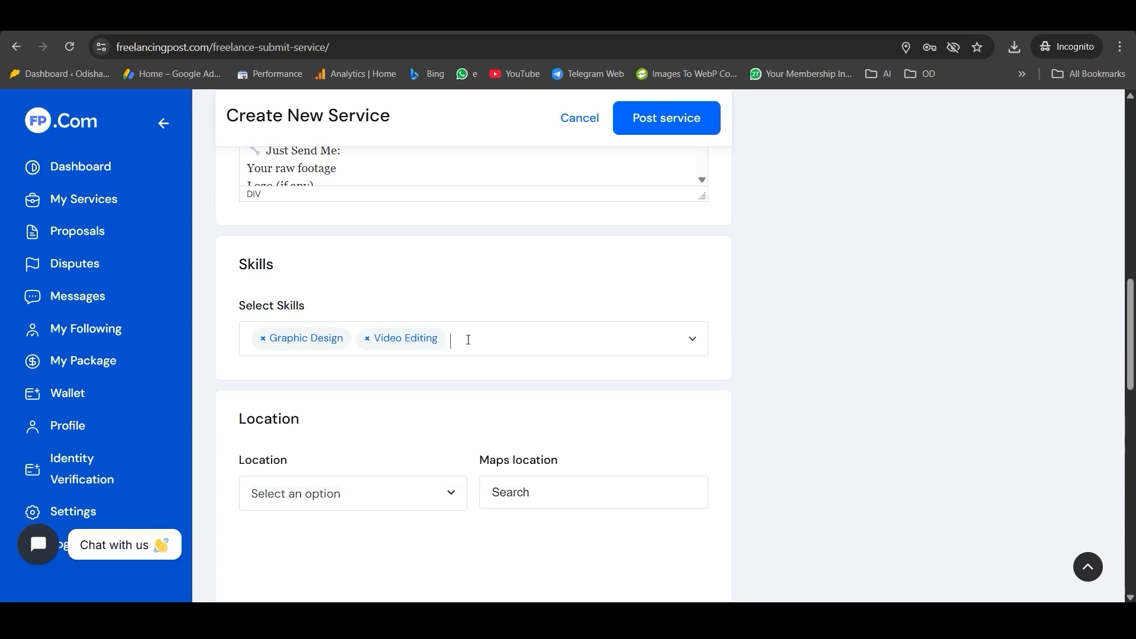
left_click(469, 340)
type("2d")
left_click(355, 369)
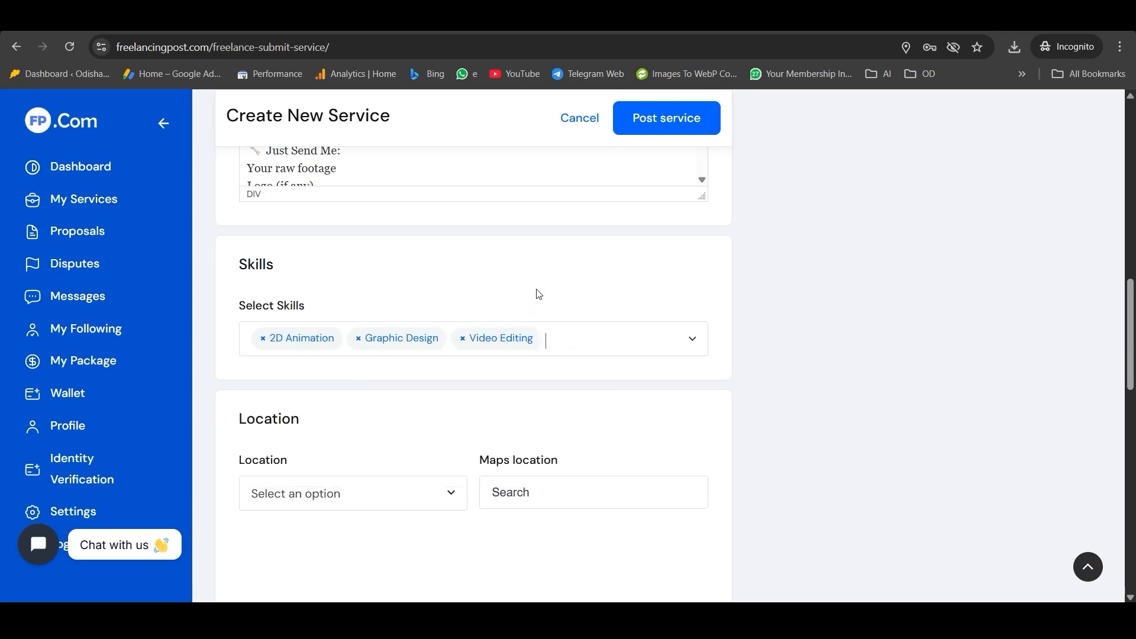
Search the locations for "odisha" and set the service's location to Balasore, Odisha, India.
scroll(482, 290, "down", 4)
left_click(359, 279)
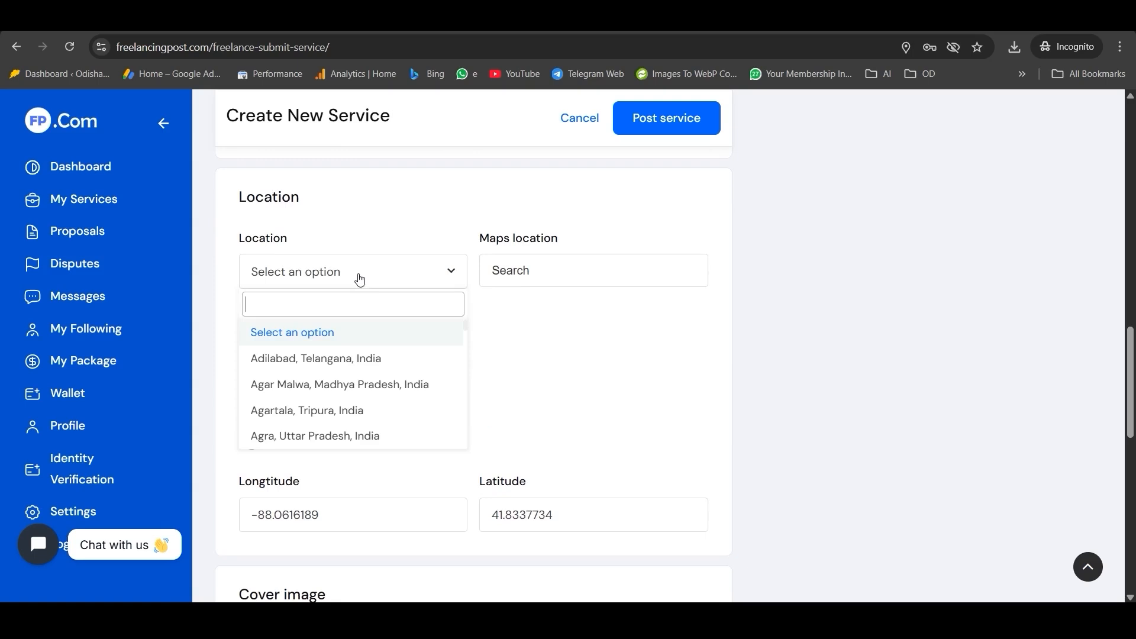
type("odisha")
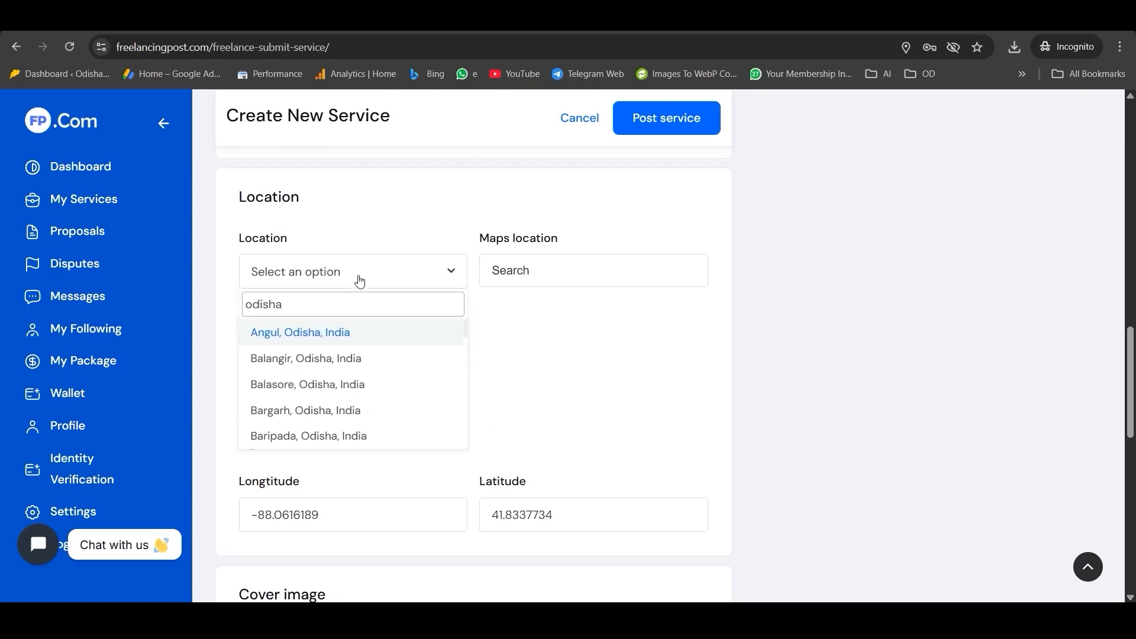
left_click(330, 385)
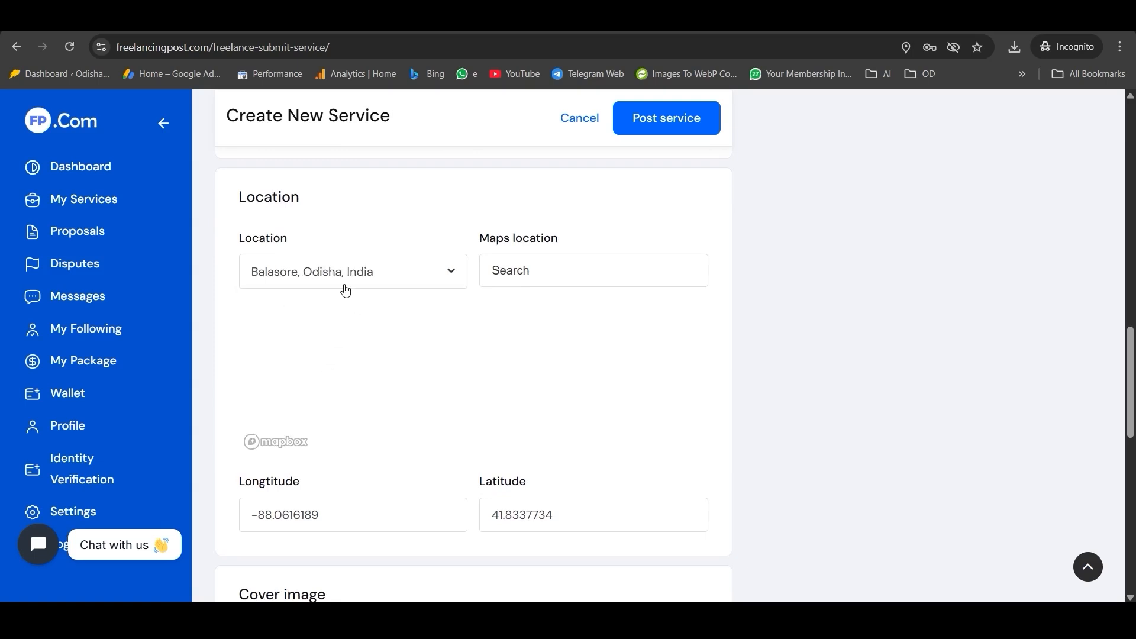
Examine the images on the published Figma website design listing, and highlight the 1920 x 400px cover image size limit in the service form.
scroll(345, 290, "down", 7)
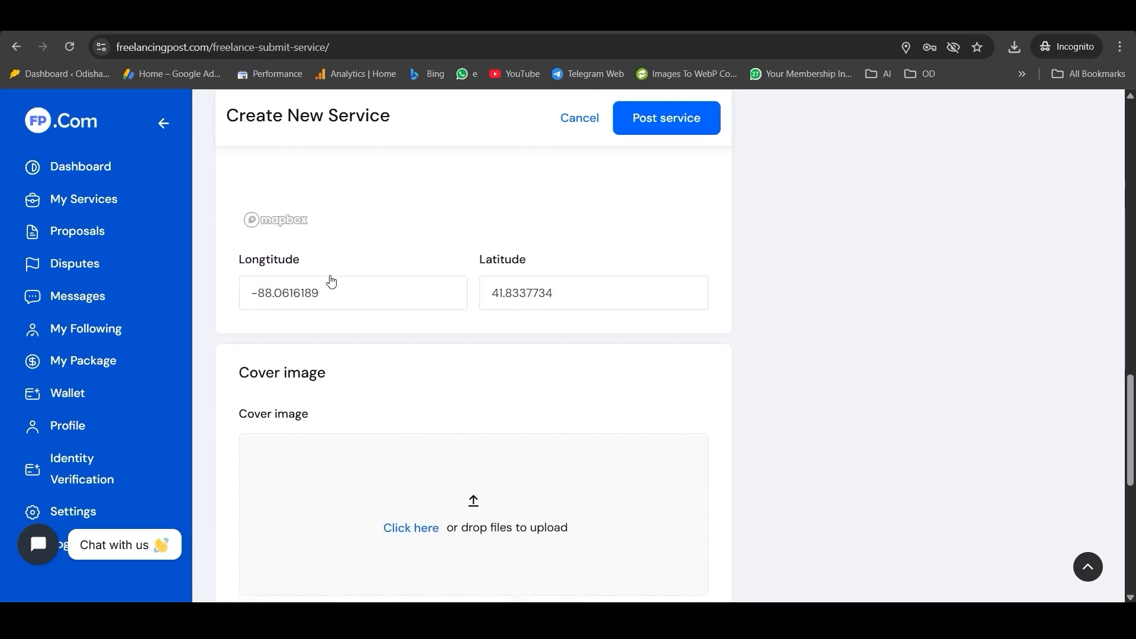
scroll(332, 288, "up", 1)
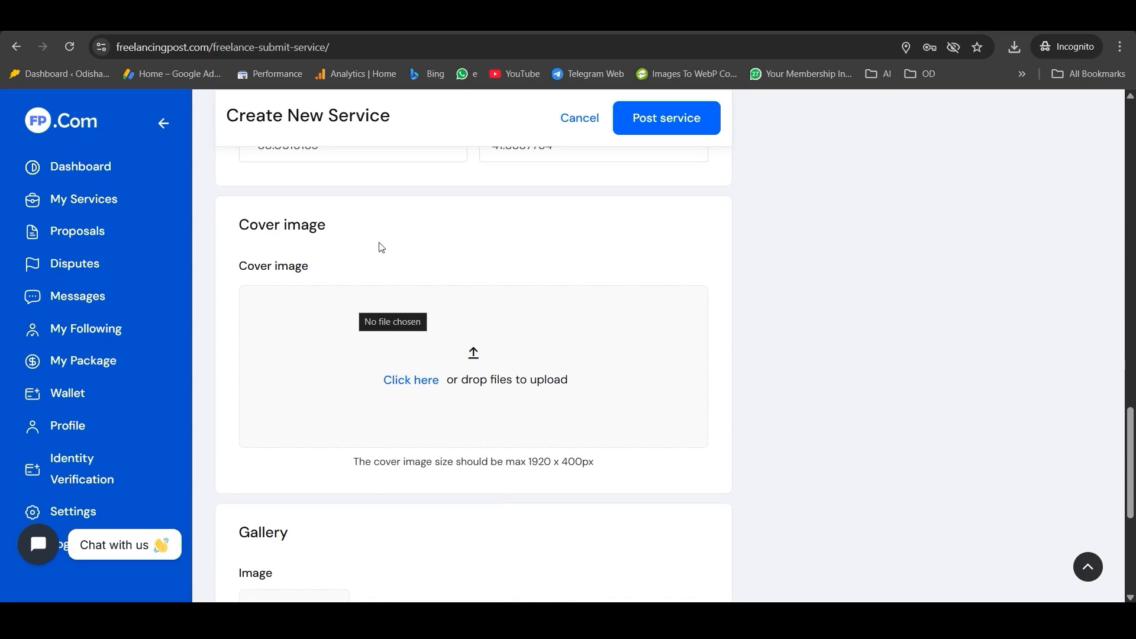
left_click(467, 16)
scroll(287, 279, "down", 1)
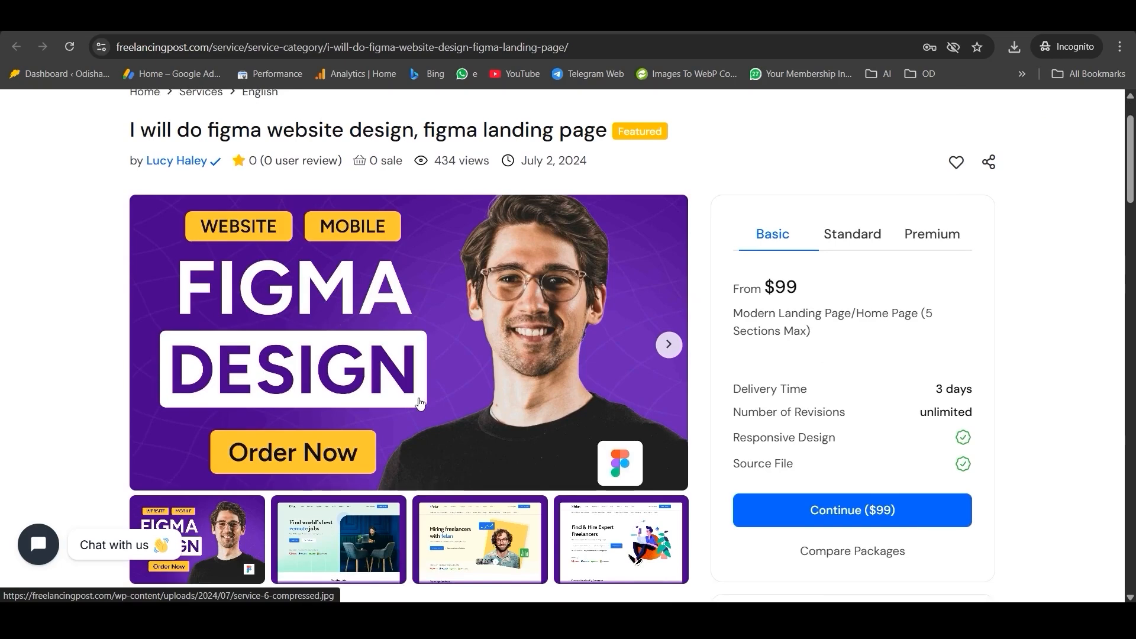
scroll(419, 391, "down", 3)
scroll(363, 209, "up", 2)
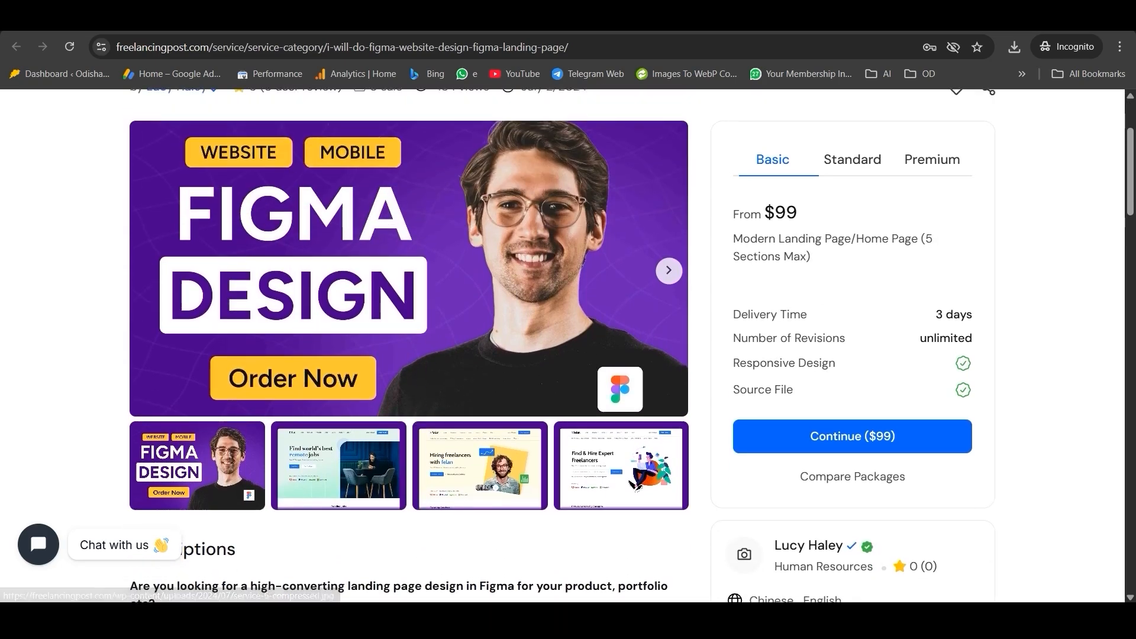
left_click(207, 19)
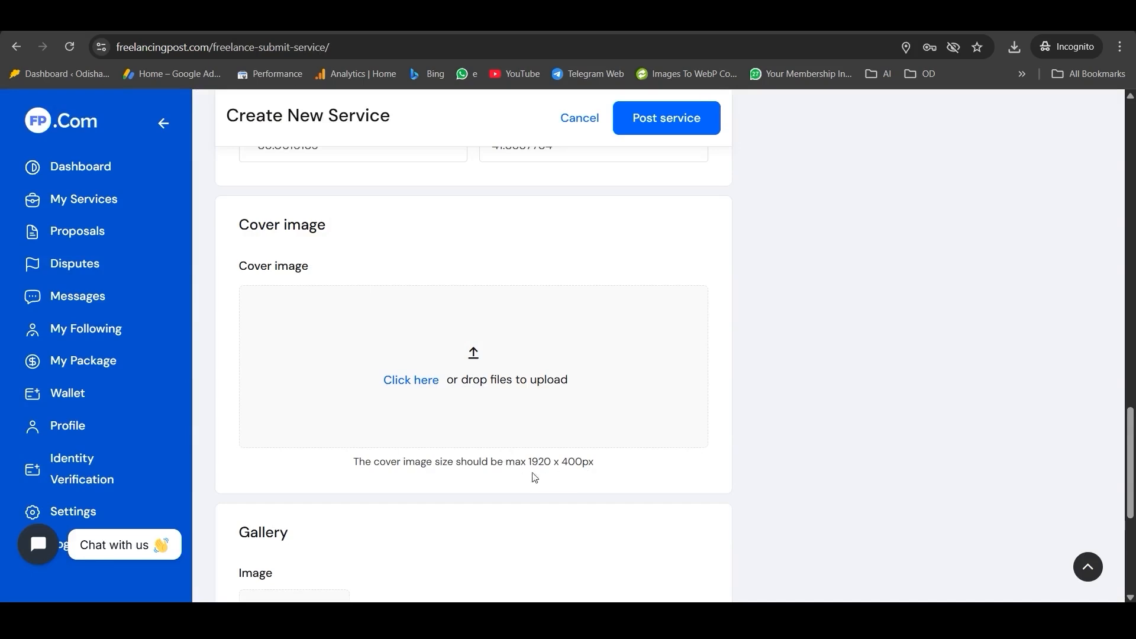
left_click_drag(528, 461, 606, 461)
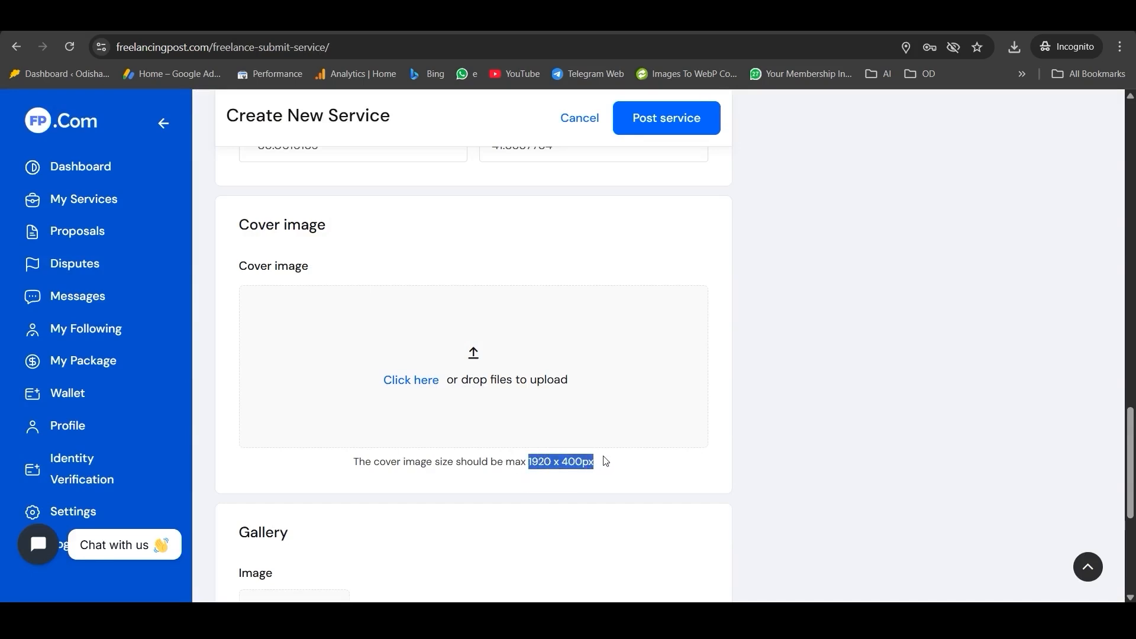
Try to upload the do-best-video-editing-in-24hrs image from the nested New folder on the Desktop as the cover image.
left_click(416, 388)
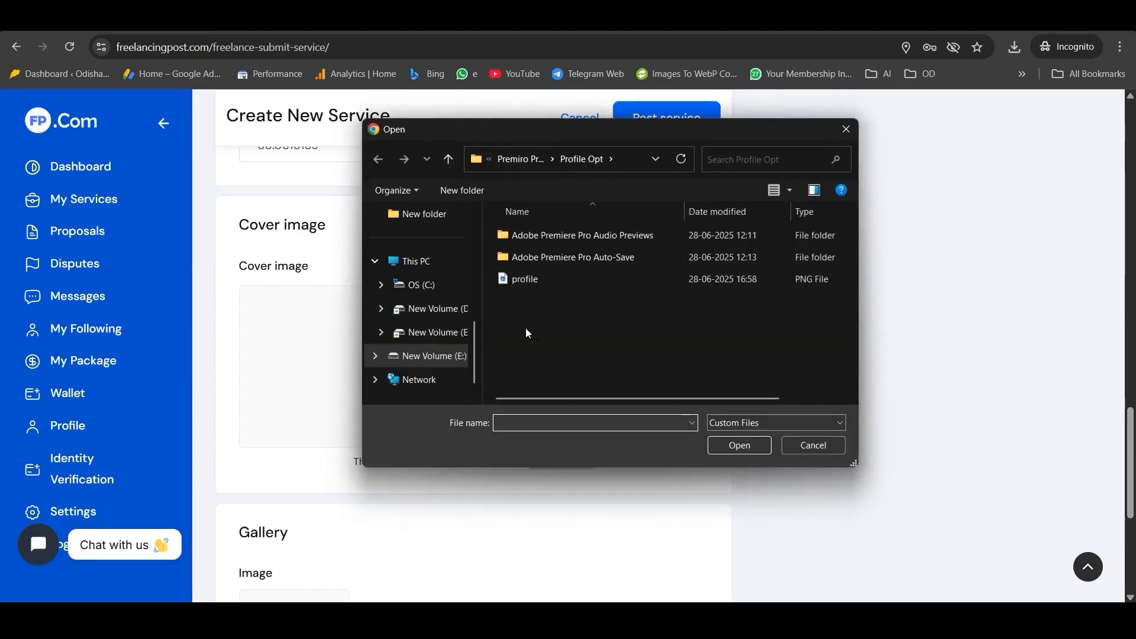
scroll(391, 332, "up", 5)
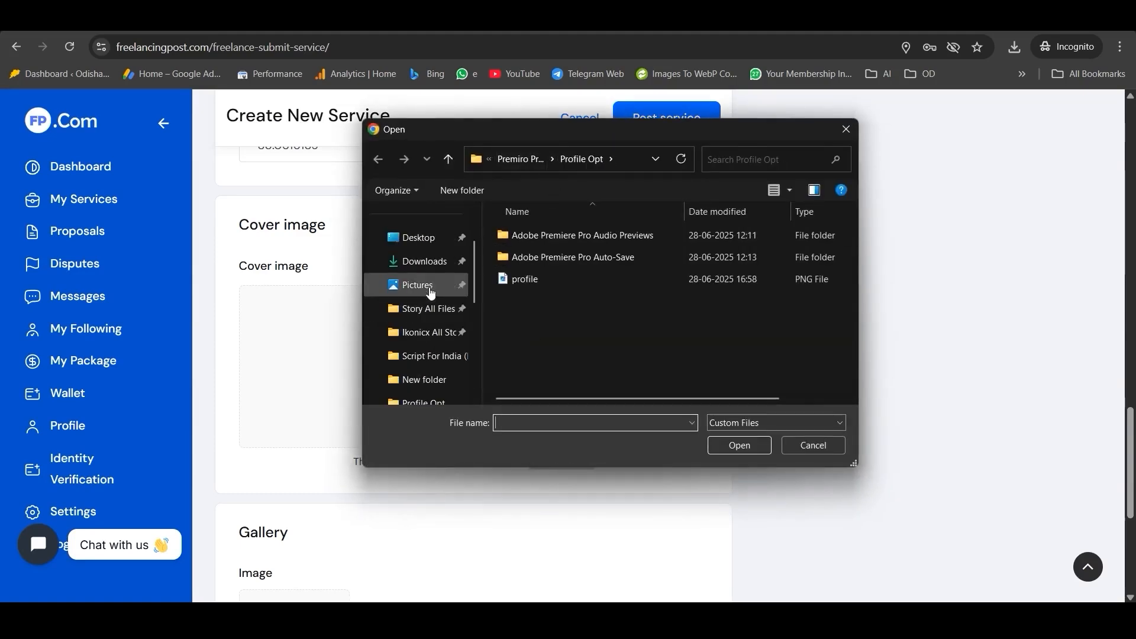
left_click(417, 238)
double_click(689, 342)
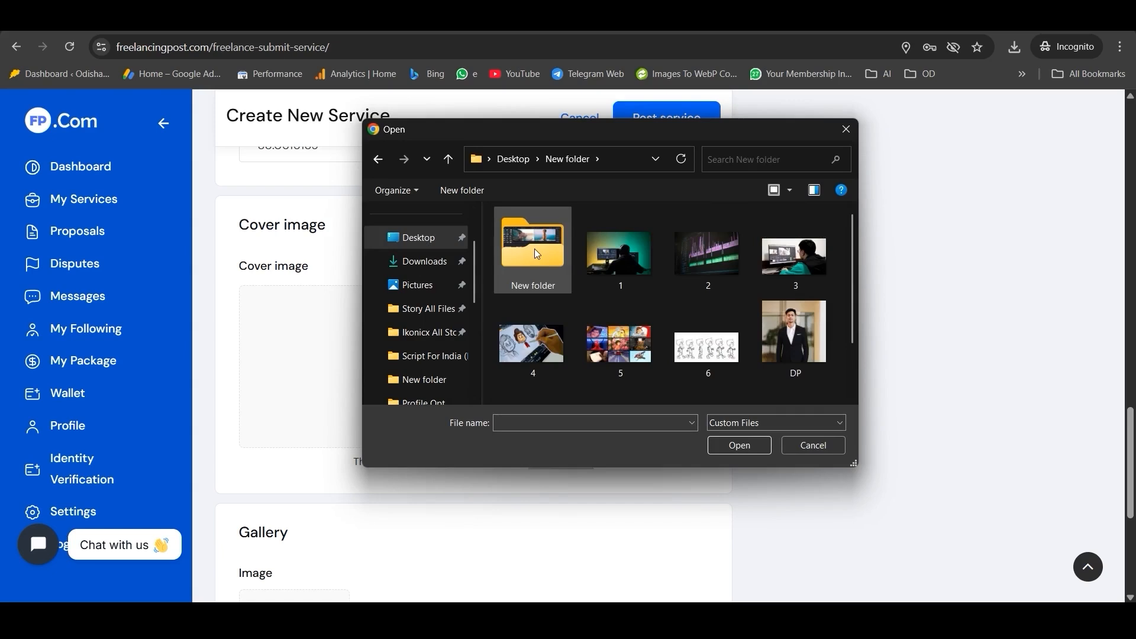
double_click(710, 263)
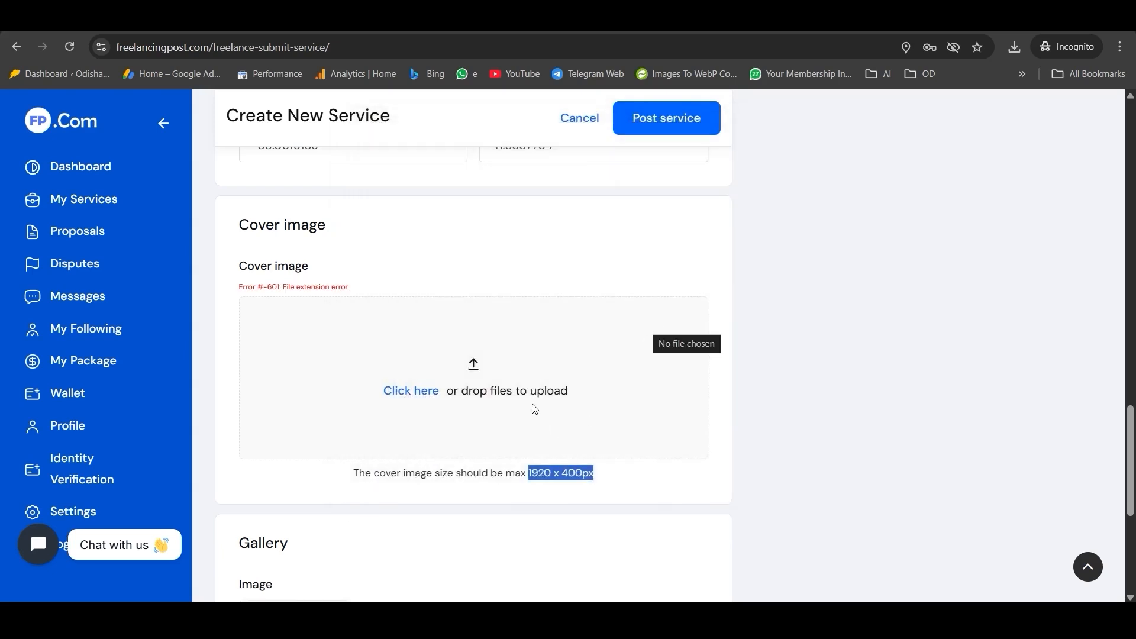
Upload the wahid-khene--landscape-2f6a74c image from the nested New folder as the service's cover image.
left_click(549, 433)
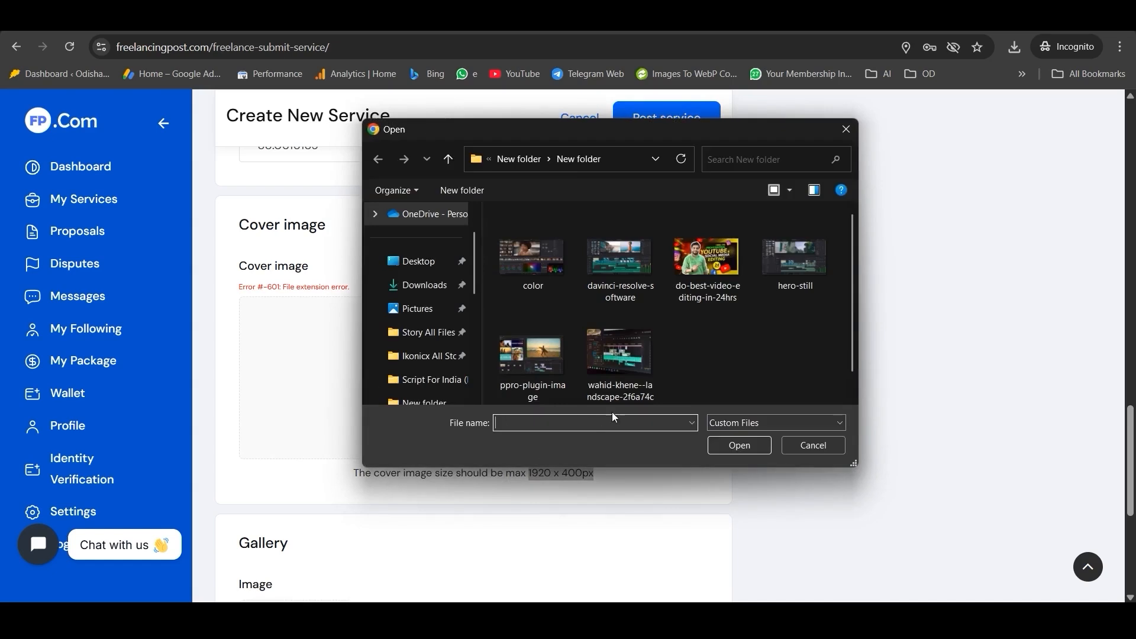
left_click_drag(674, 134, 792, 193)
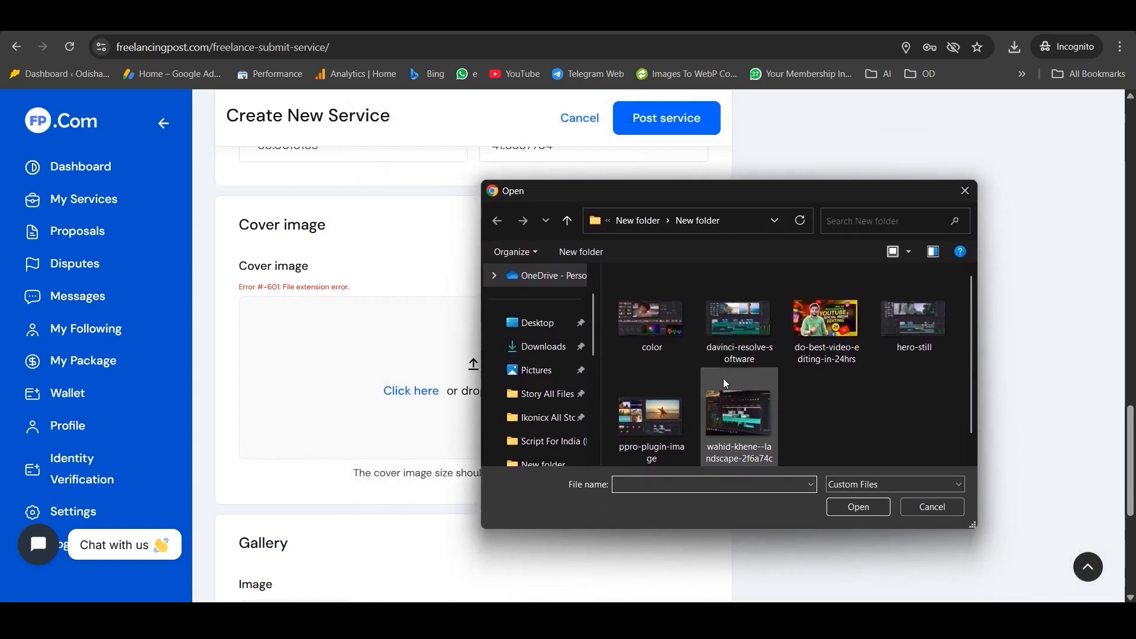
double_click(733, 422)
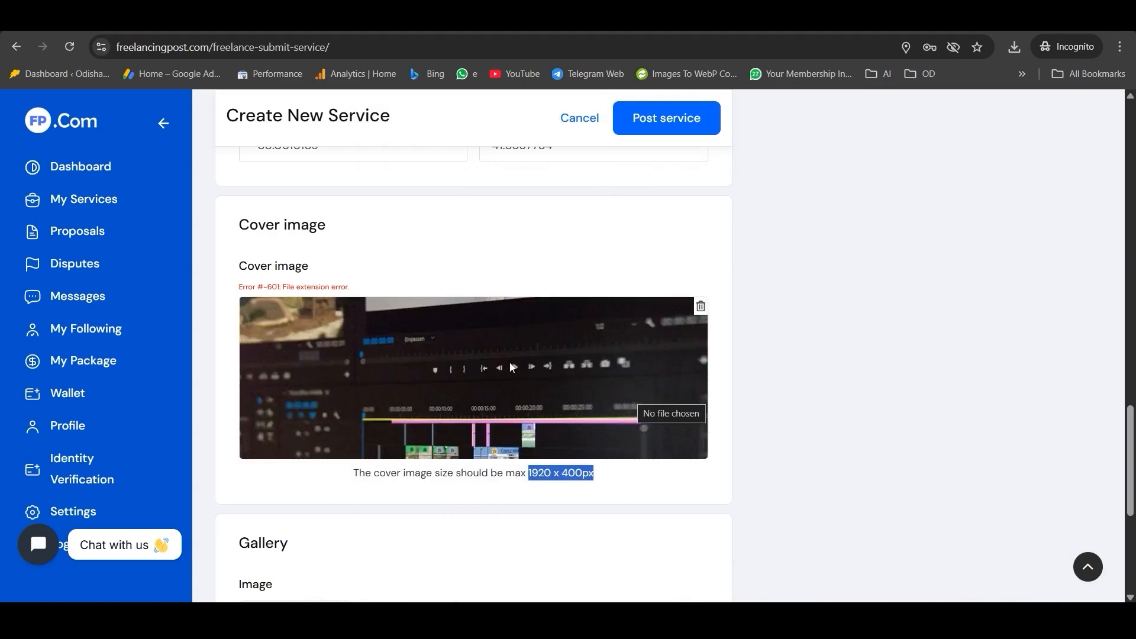
left_click(508, 280)
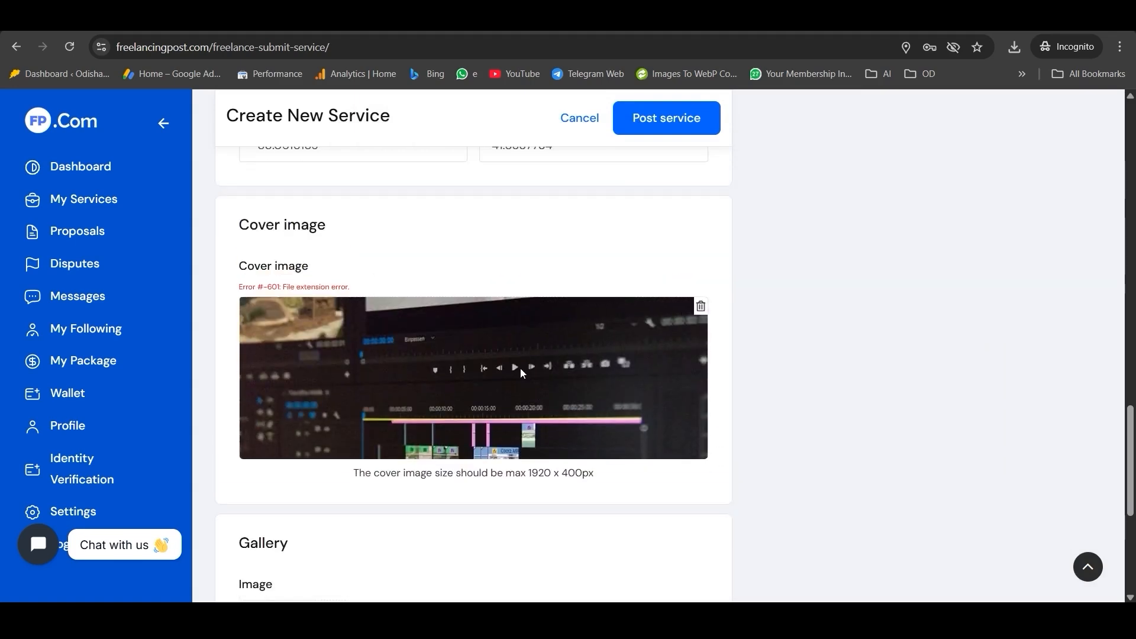
scroll(411, 346, "down", 1)
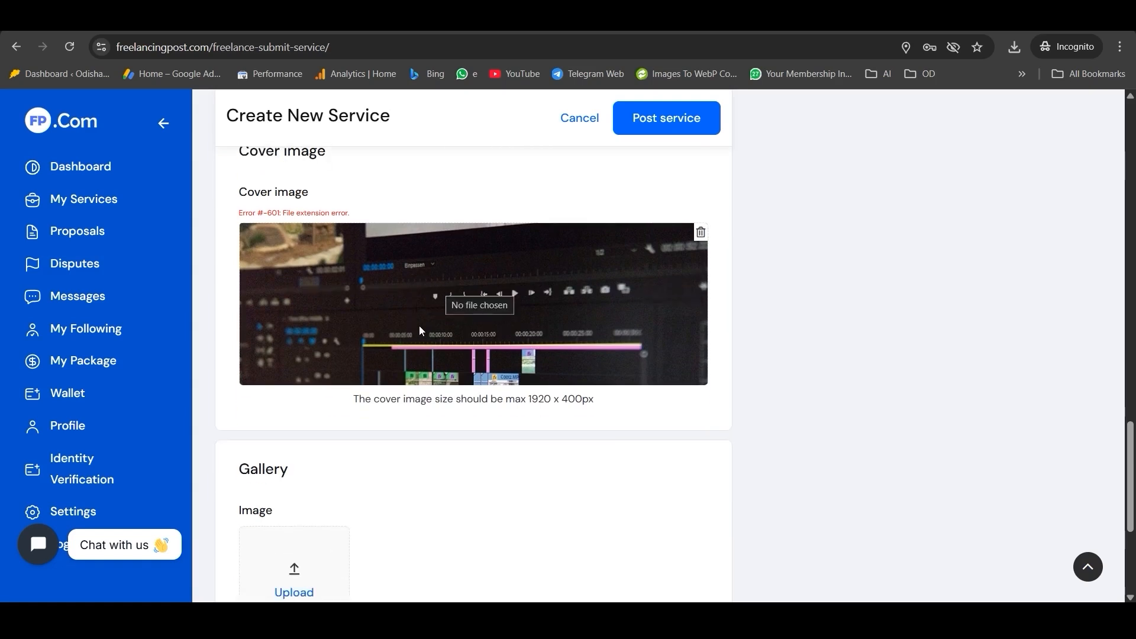
scroll(417, 329, "up", 1)
scroll(418, 329, "down", 1)
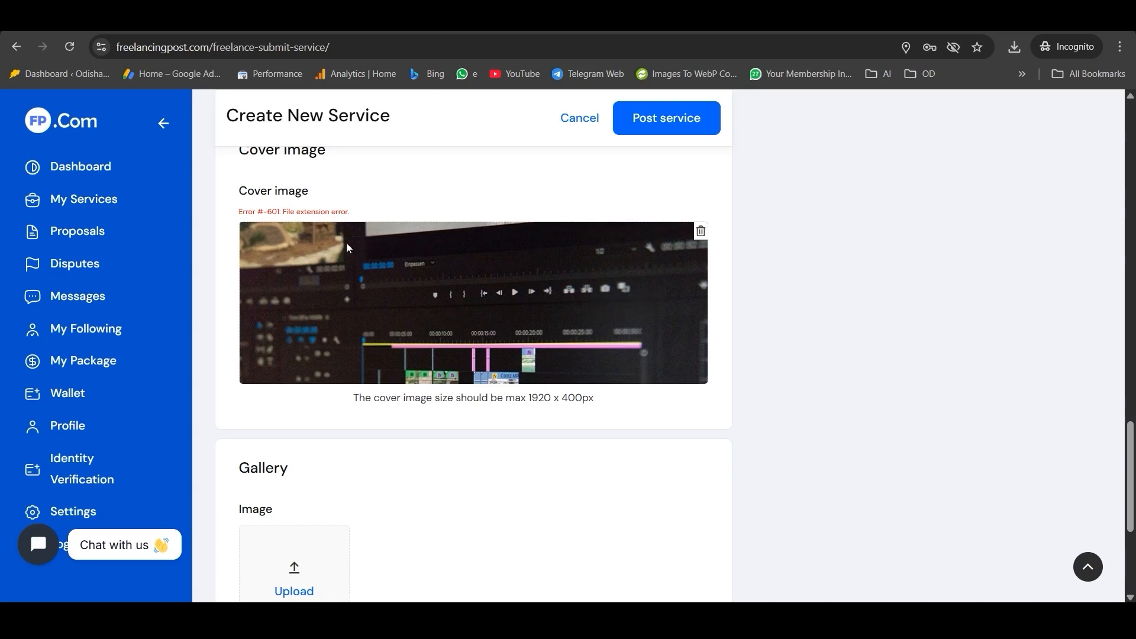
Review the form's Gallery upload section and examine each gallery image on the published Figma website design listing.
scroll(346, 243, "down", 3)
left_click_drag(245, 260, 316, 256)
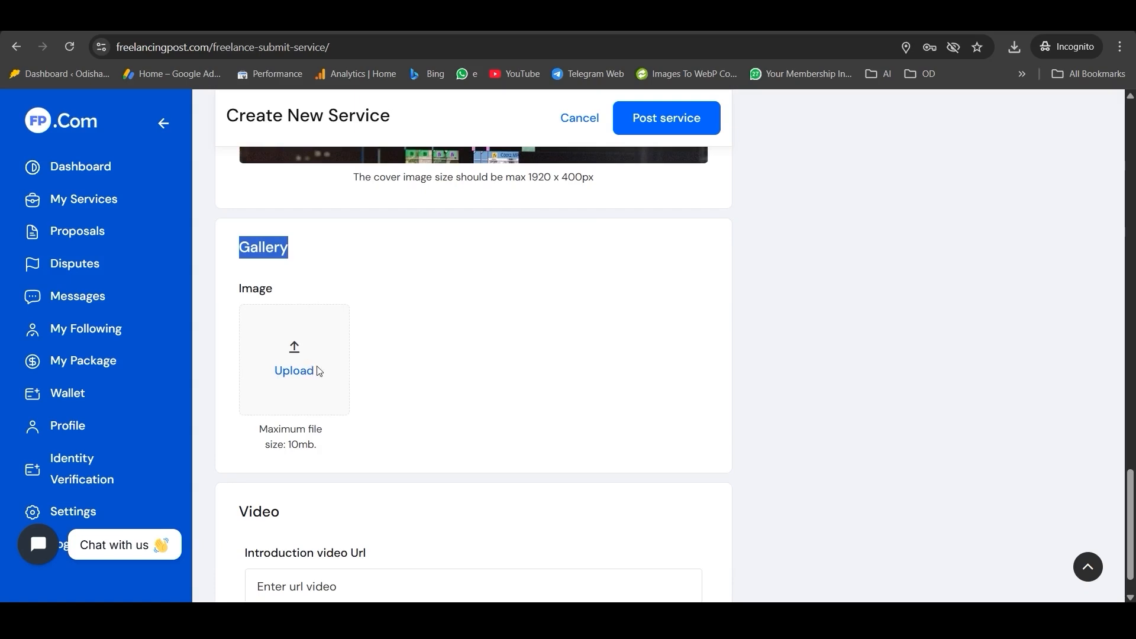
scroll(379, 334, "down", 1)
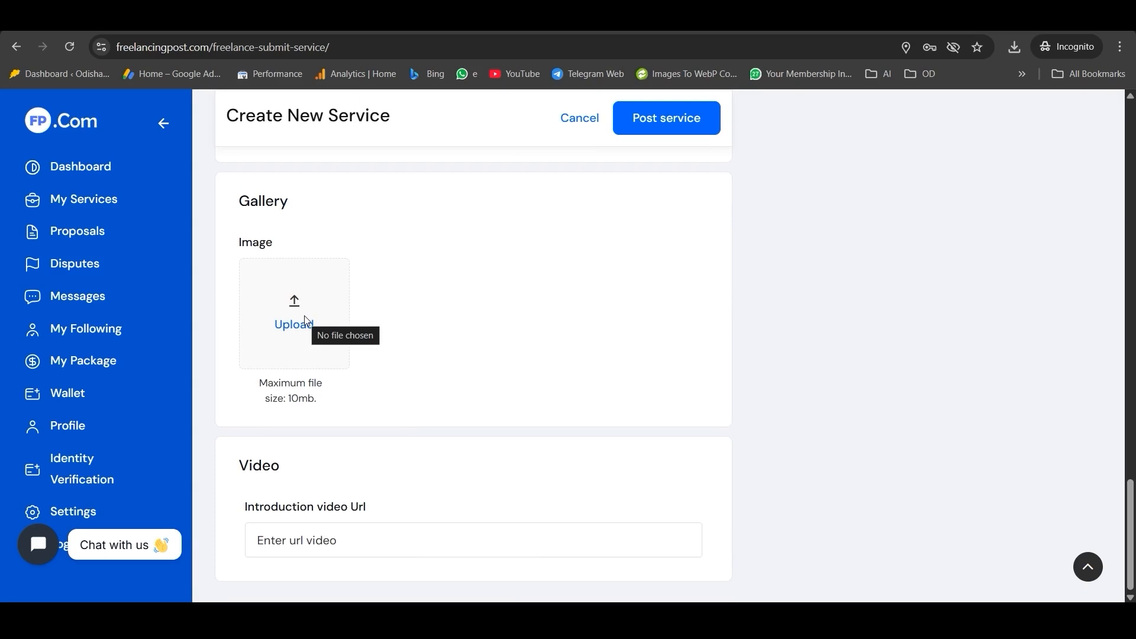
left_click(355, 17)
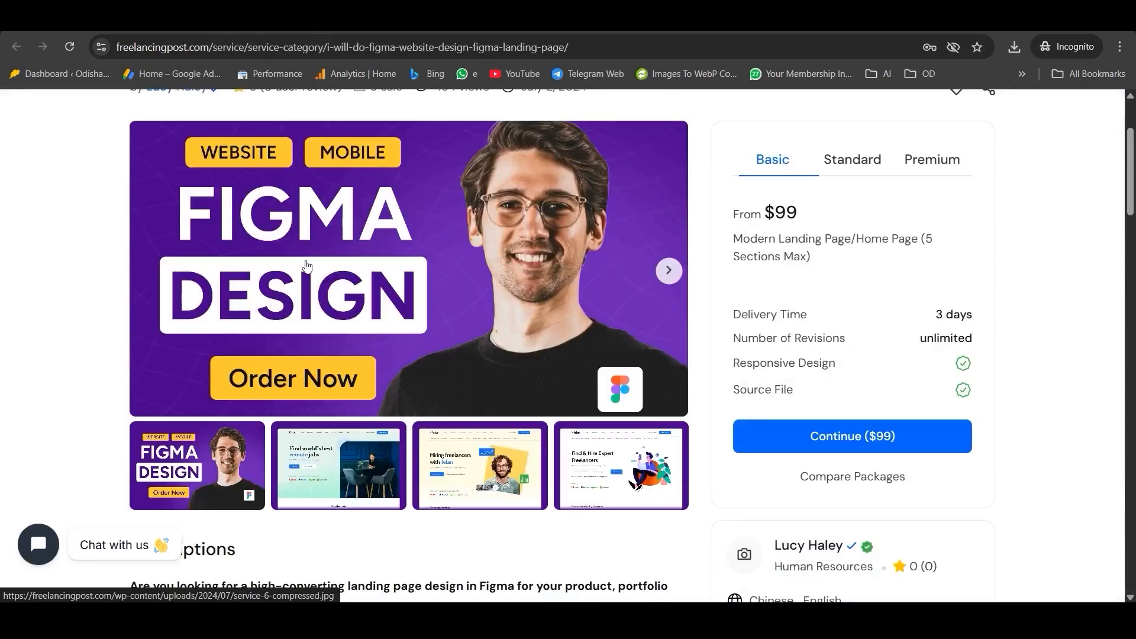
scroll(306, 267, "up", 1)
scroll(307, 267, "down", 1)
scroll(403, 363, "down", 2)
left_click(333, 335)
scroll(358, 369, "up", 2)
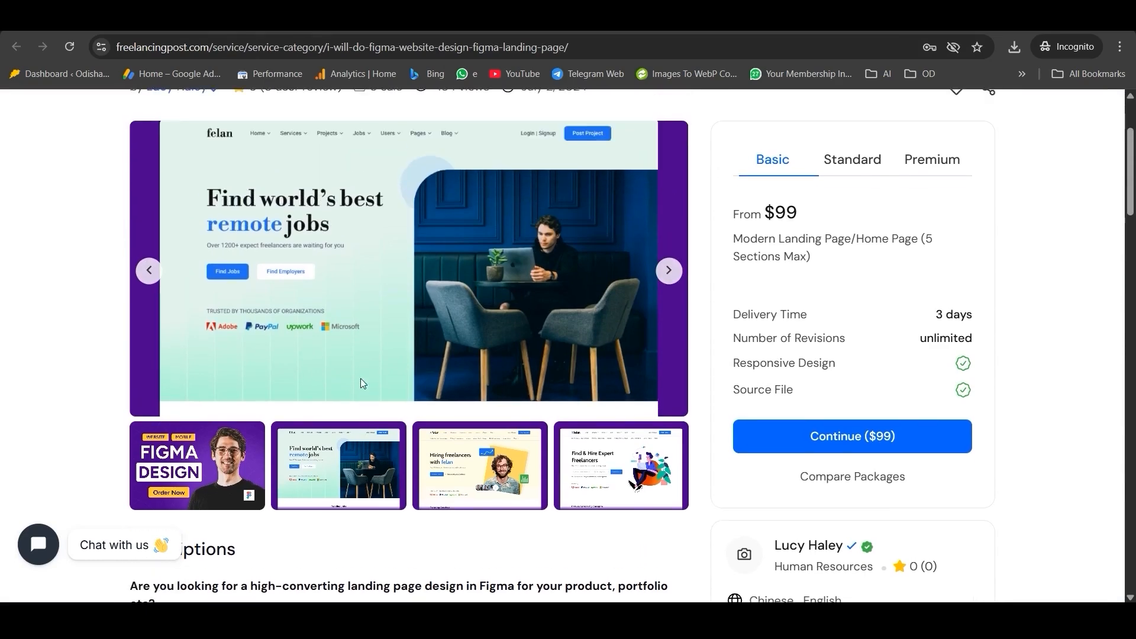
left_click(505, 482)
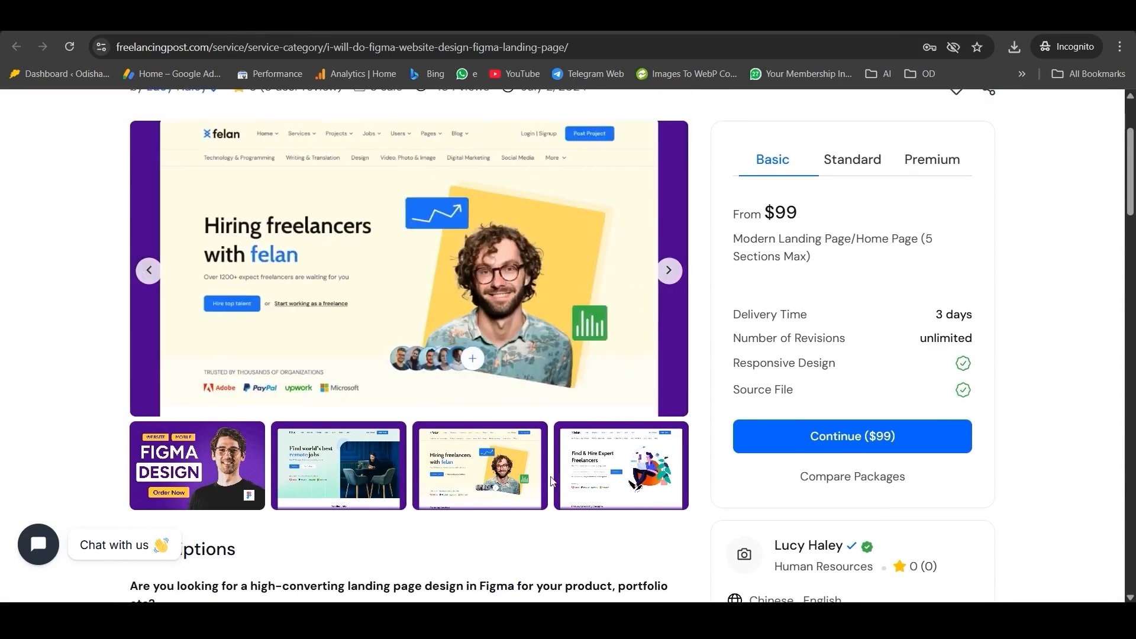
left_click(599, 478)
scroll(419, 163, "up", 2)
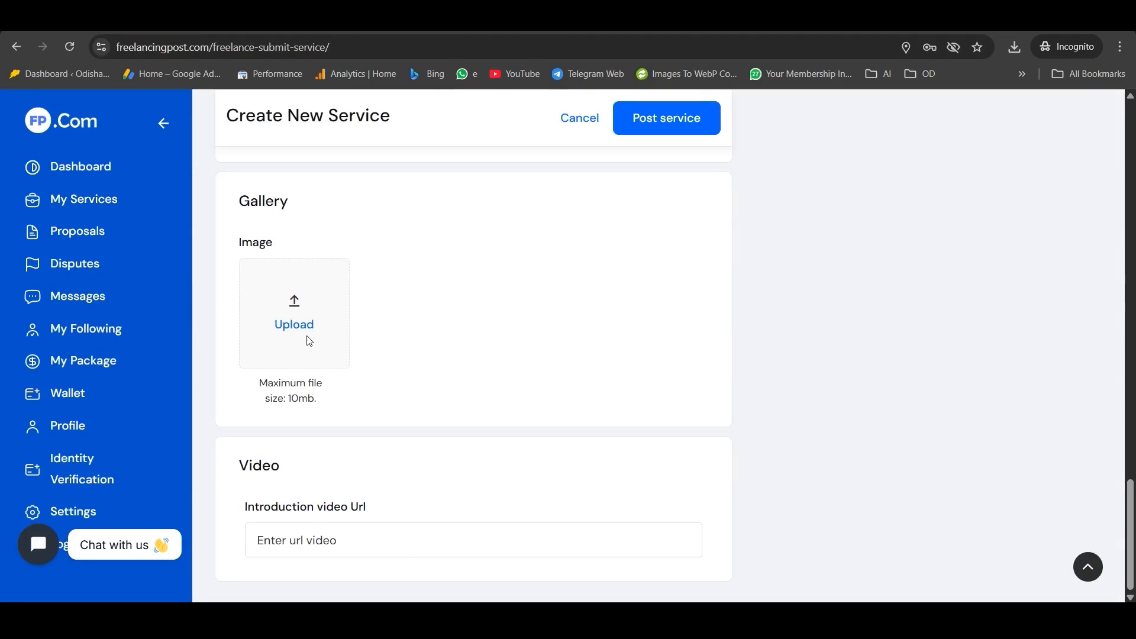
Upload the color, davinci-resolve-software, ppro-plugin-image and wahid-khene--landscape-2f6a74c images to the service's gallery.
left_click(296, 325)
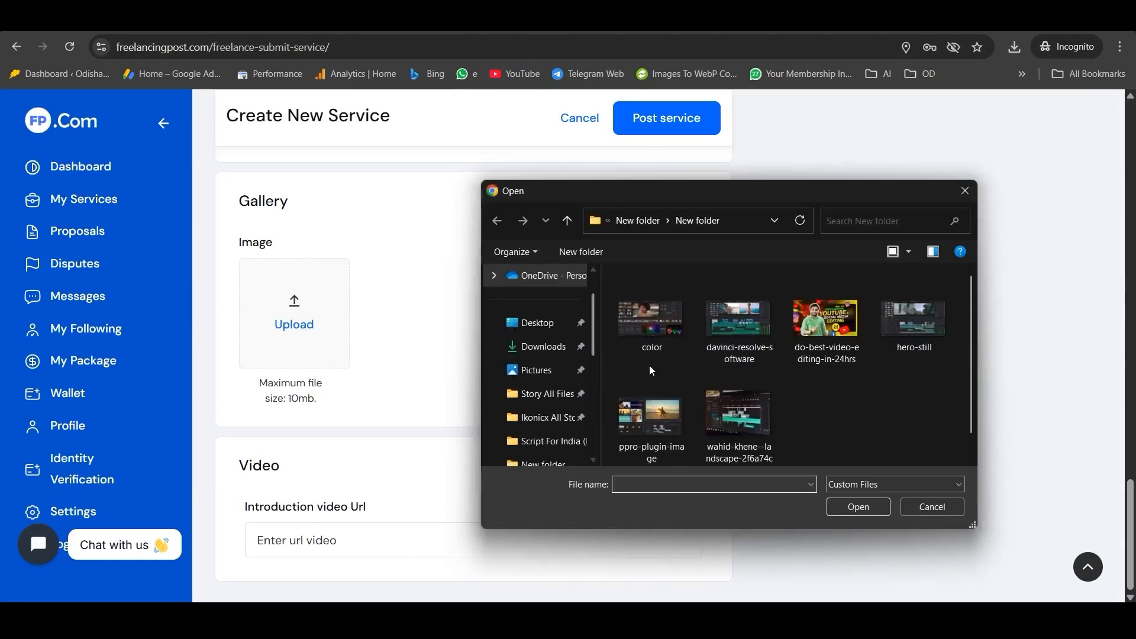
left_click(643, 338)
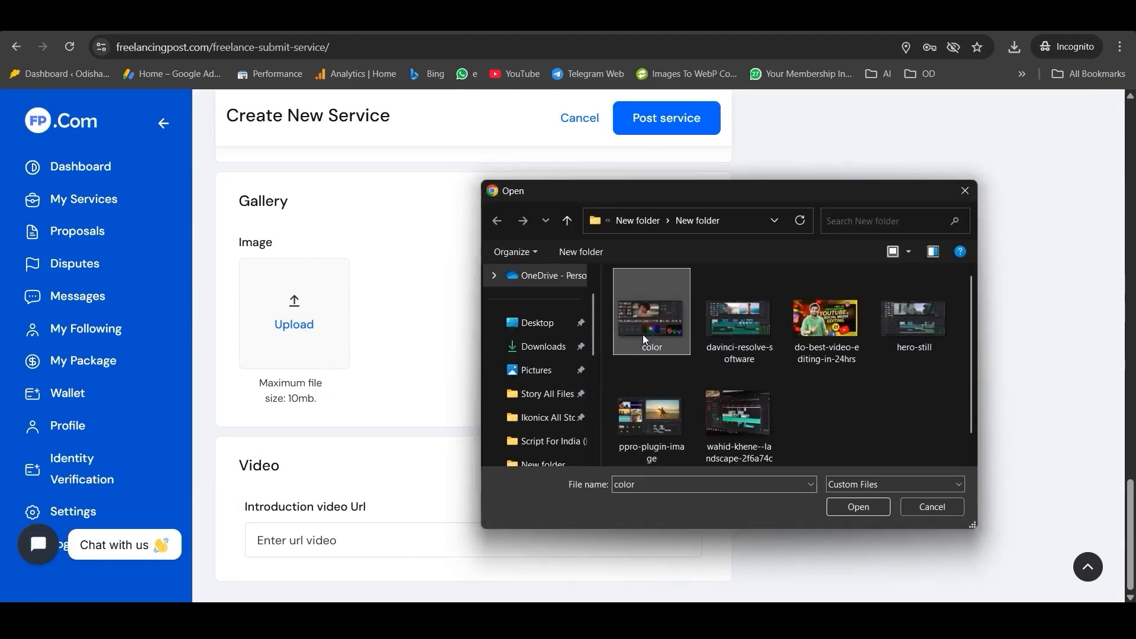
left_click_drag(639, 368, 741, 329)
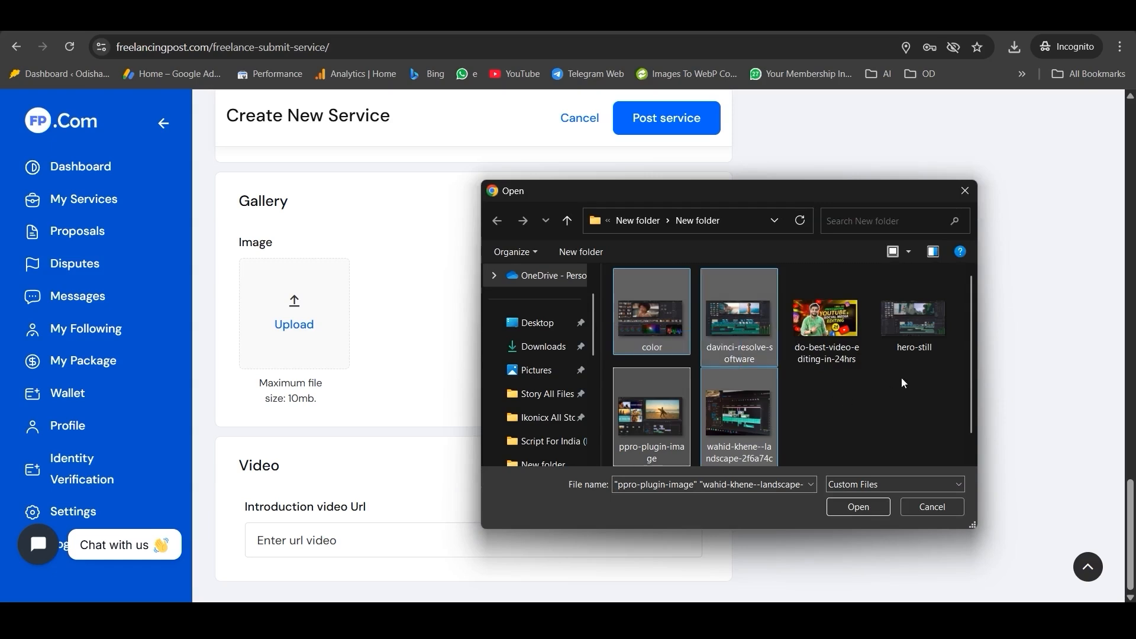
left_click(858, 506)
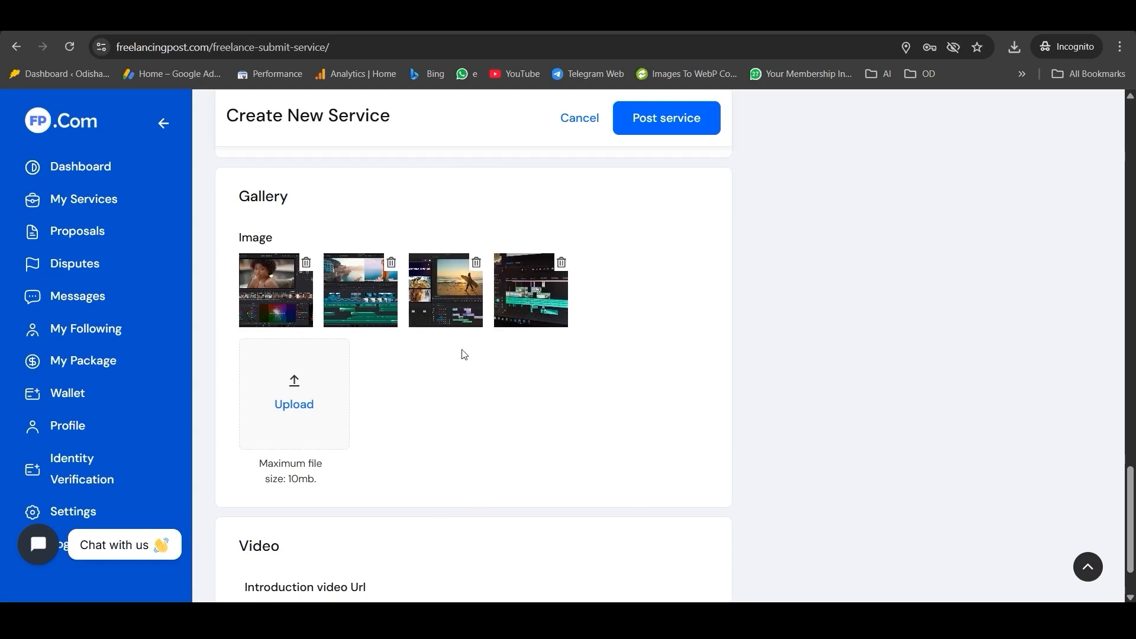
Copy the third editing-work YouTube link from the online notepad for the service's introduction video.
scroll(461, 352, "down", 2)
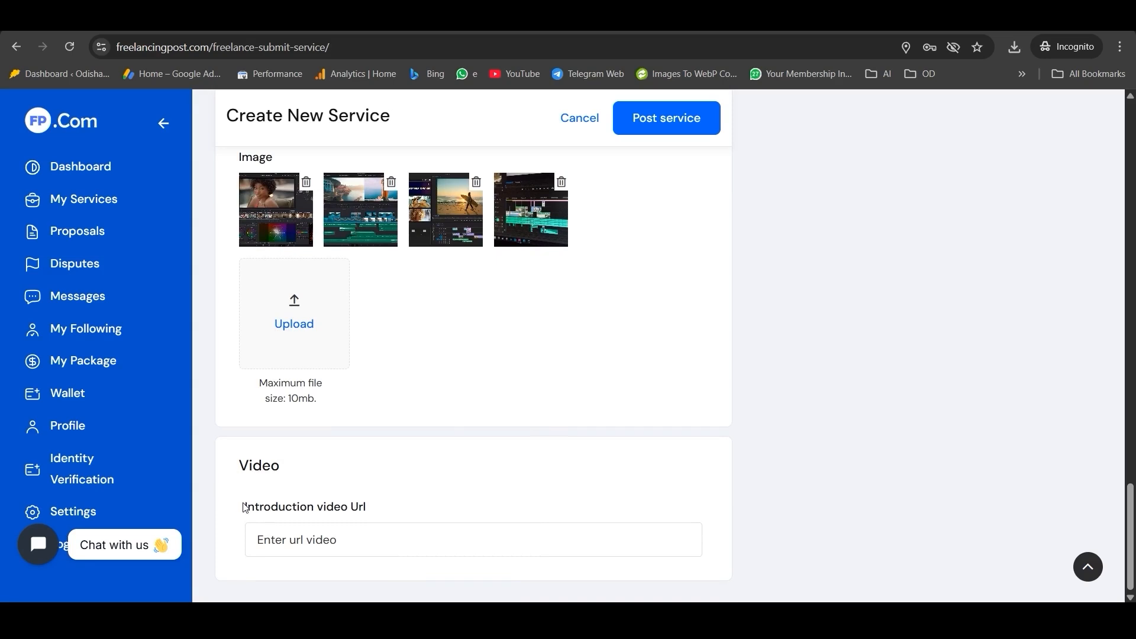
left_click_drag(244, 509, 378, 513)
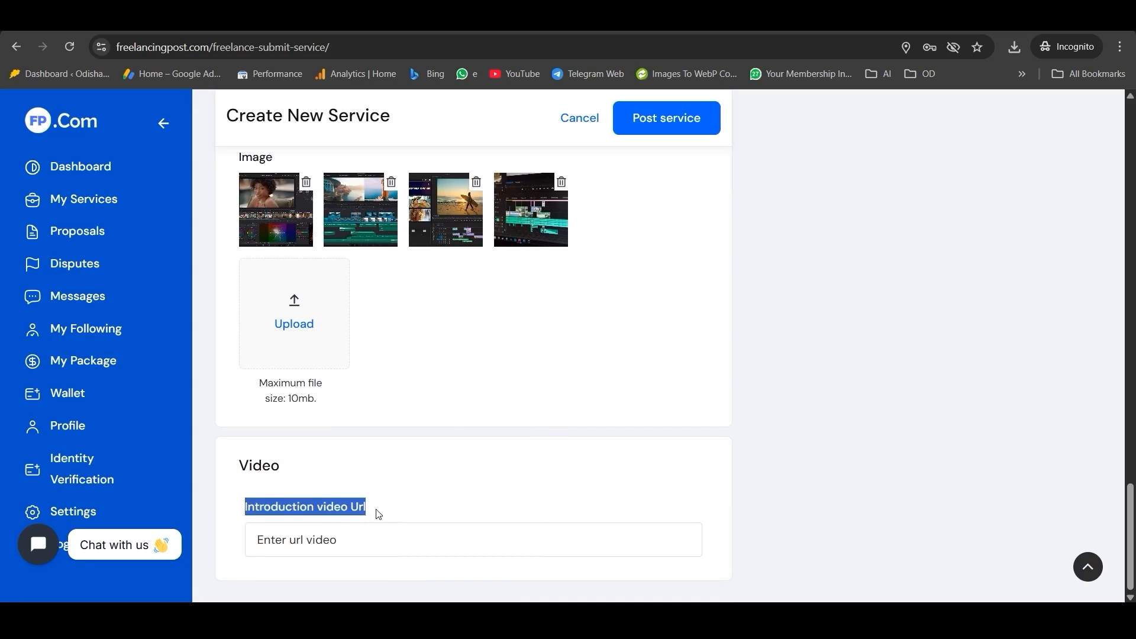
scroll(376, 513, "up", 4)
scroll(376, 513, "down", 4)
left_click(377, 536)
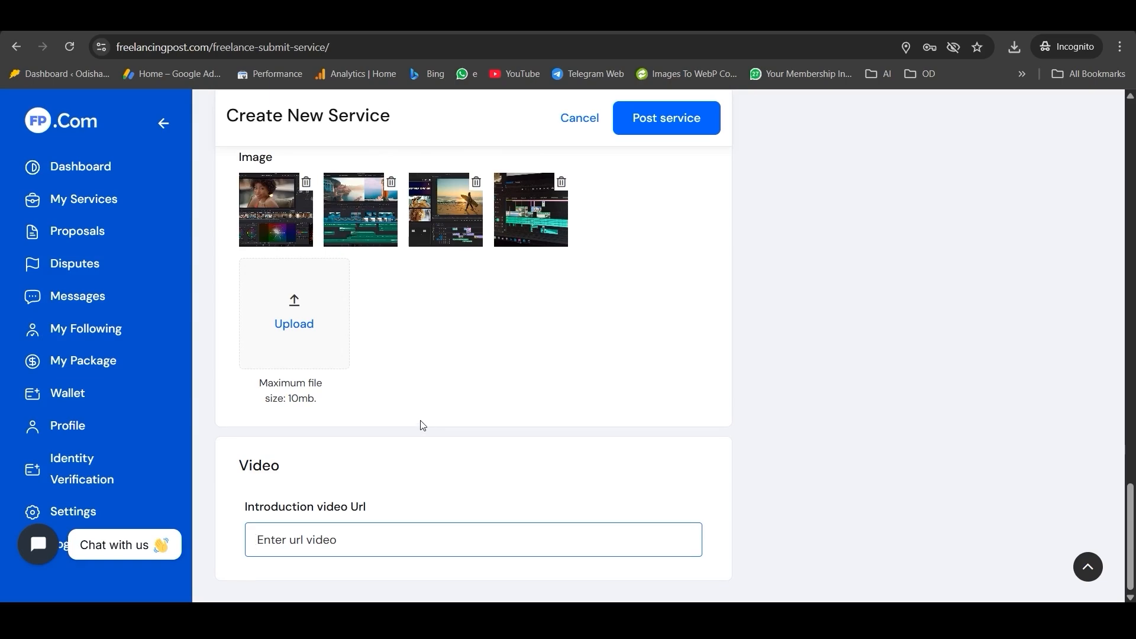
left_click(325, 17)
scroll(339, 330, "up", 3)
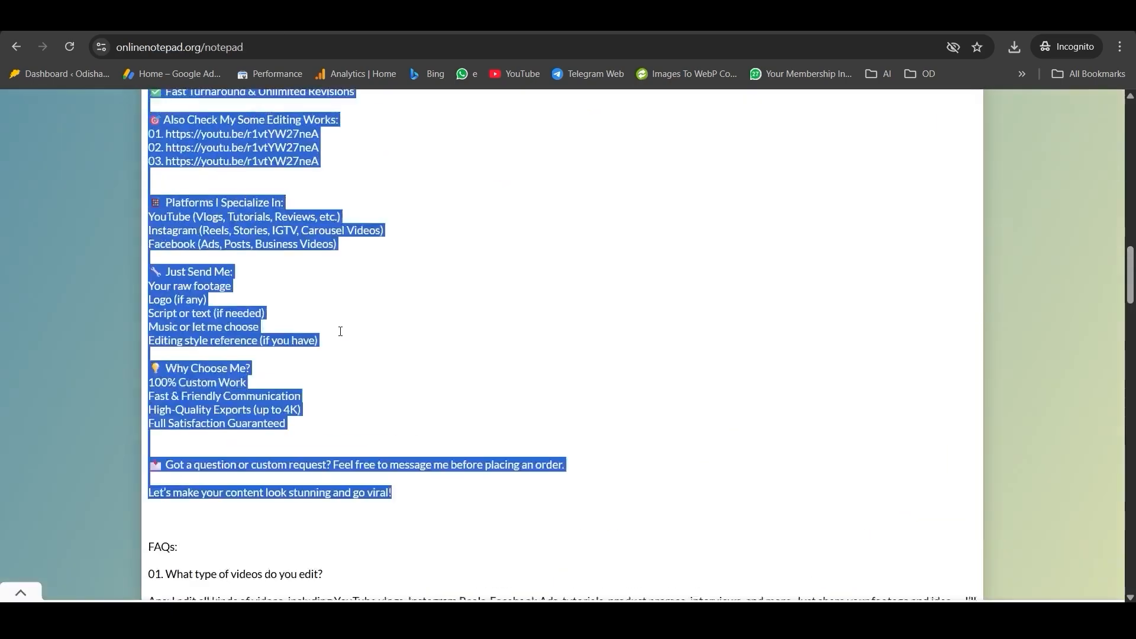
left_click(323, 273)
left_click_drag(320, 273, 165, 272)
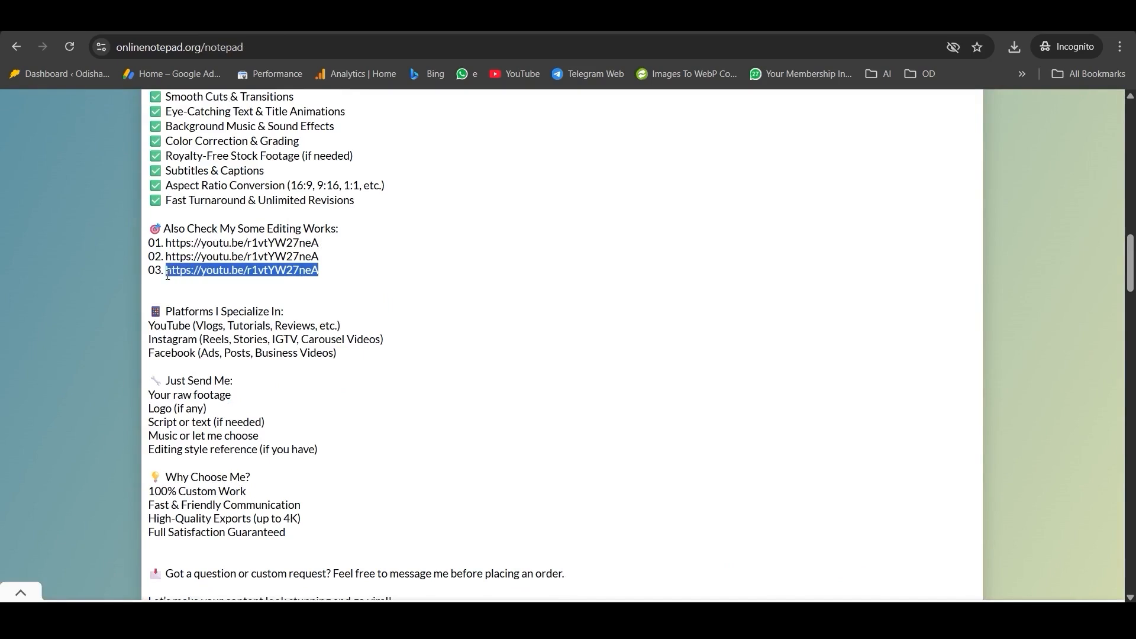
right_click(165, 273)
left_click(211, 321)
left_click(136, 17)
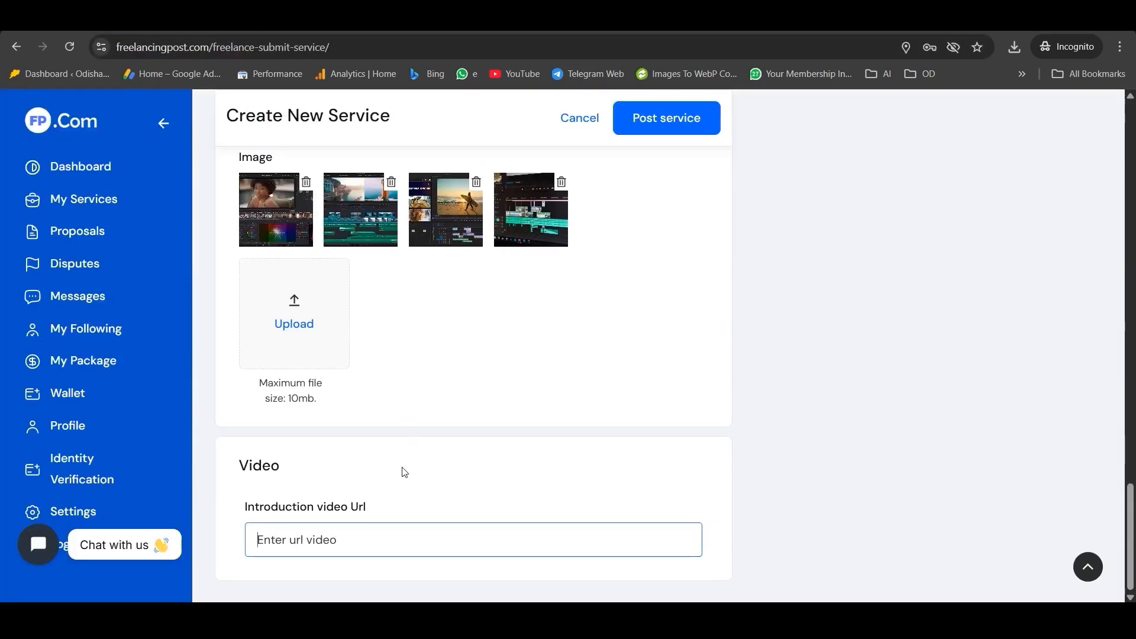
key("ctrl+v")
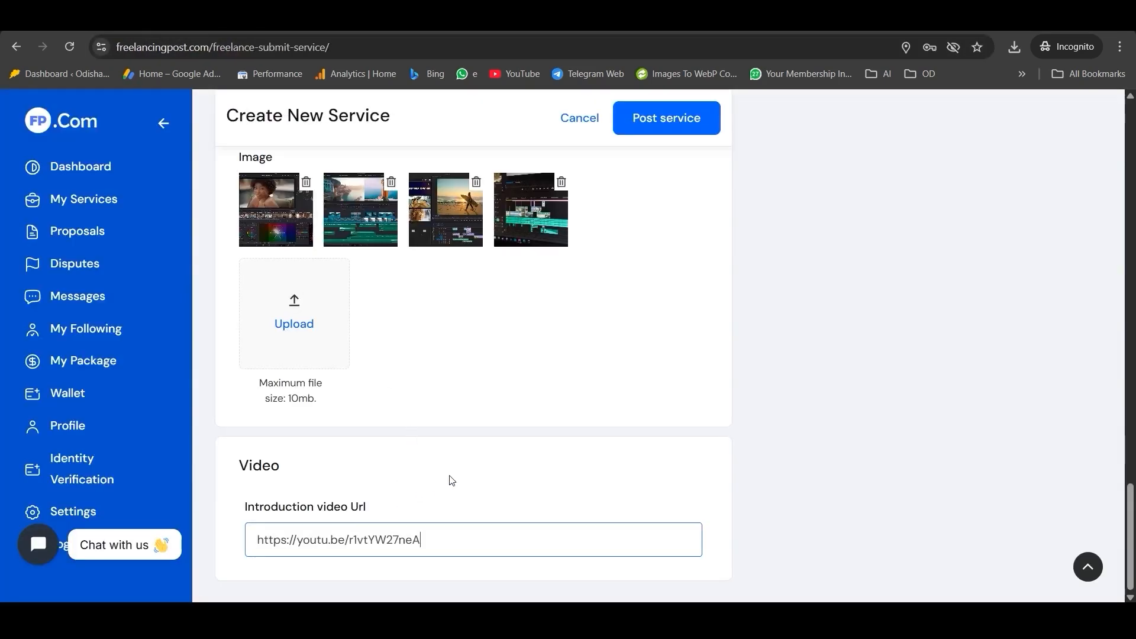
left_click(451, 465)
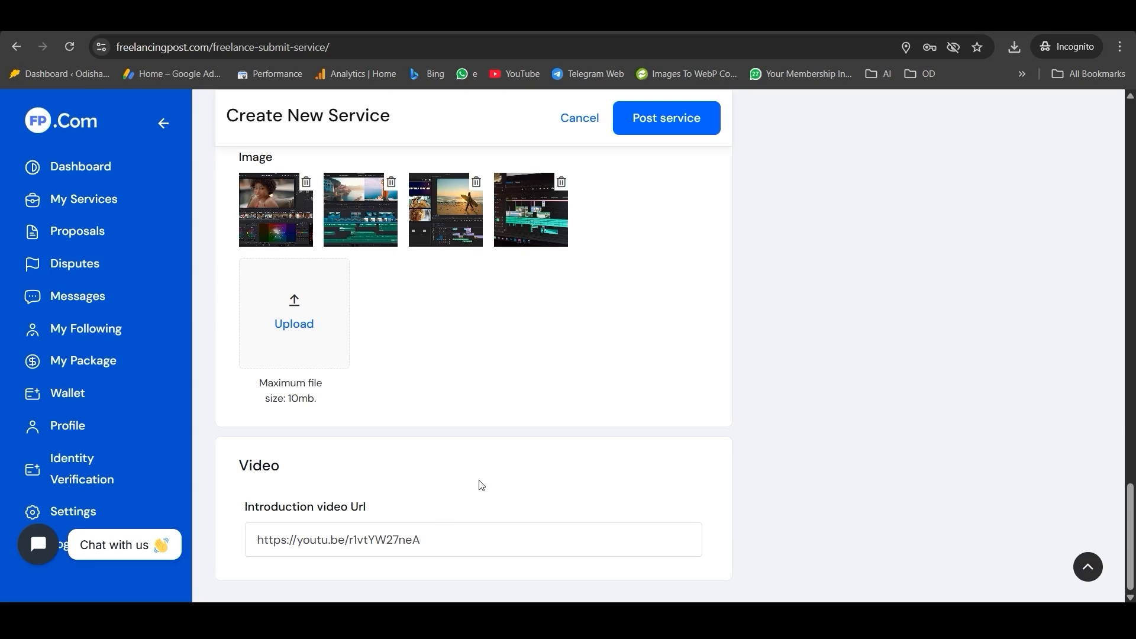
Open the service's pricing section and examine the Basic, Standard and Premium package columns.
scroll(481, 486, "up", 10)
left_click(326, 239)
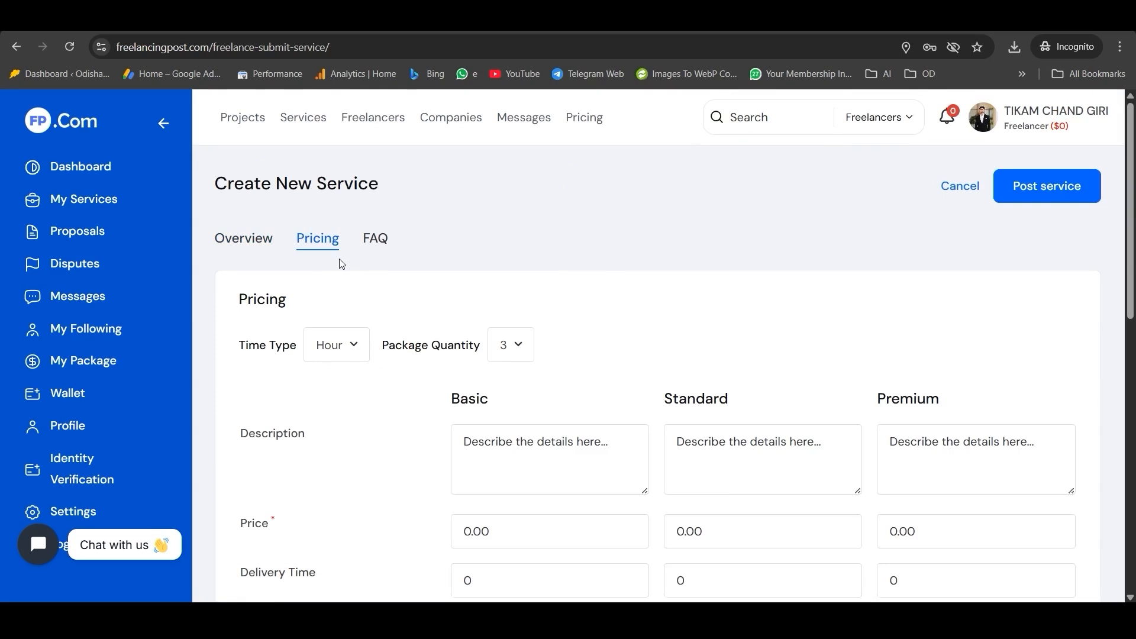
scroll(552, 368, "down", 3)
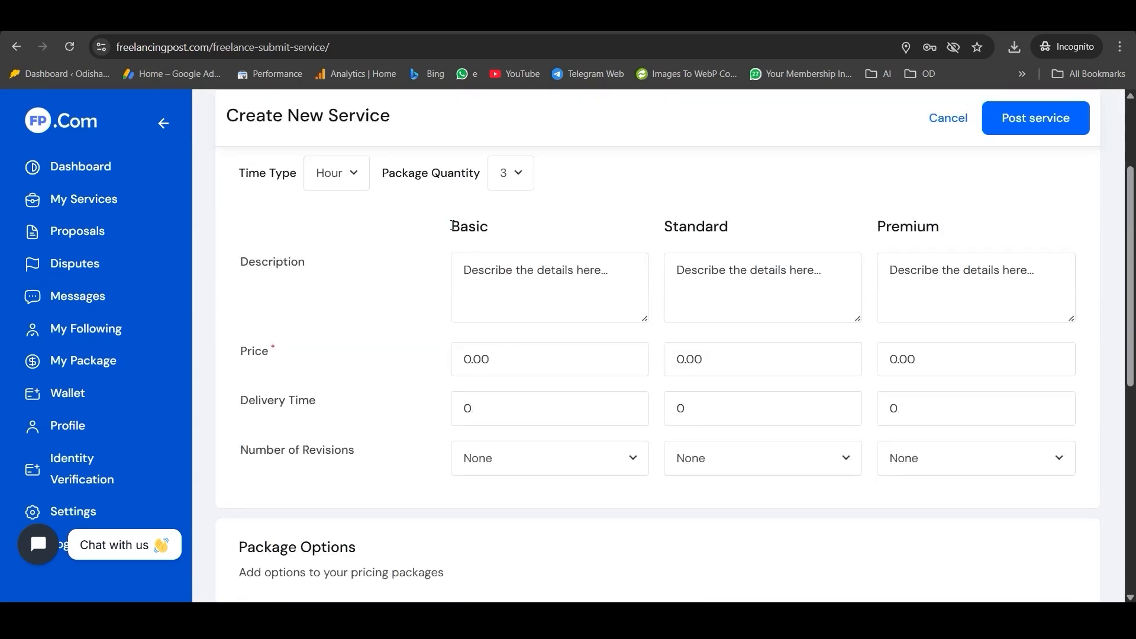
left_click_drag(453, 226, 493, 232)
left_click_drag(665, 229, 733, 229)
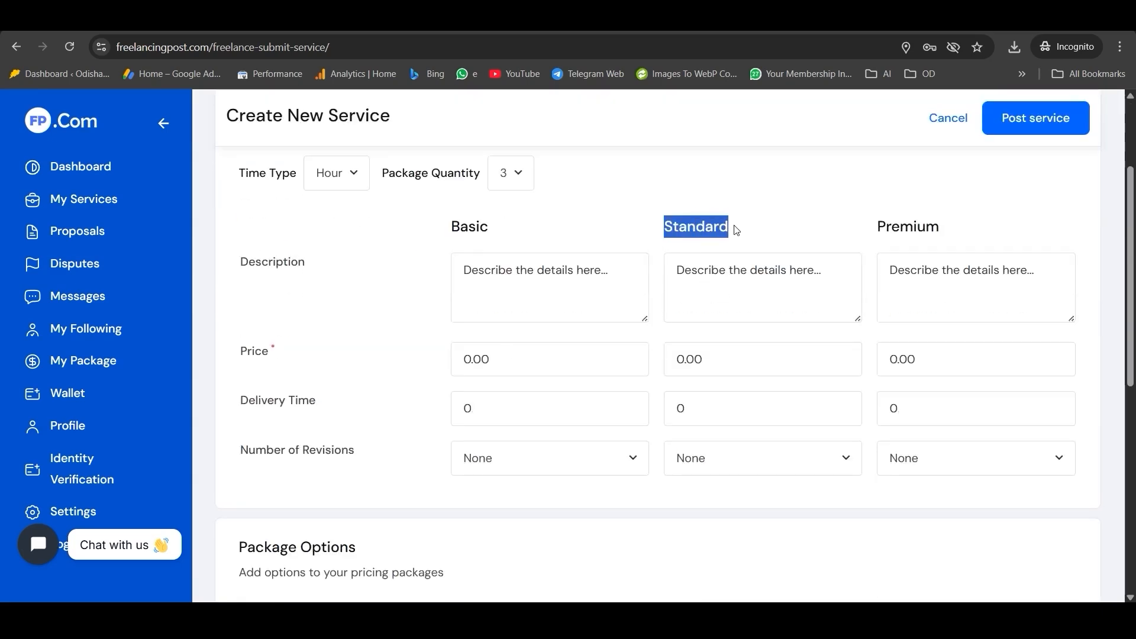
left_click_drag(871, 228, 941, 228)
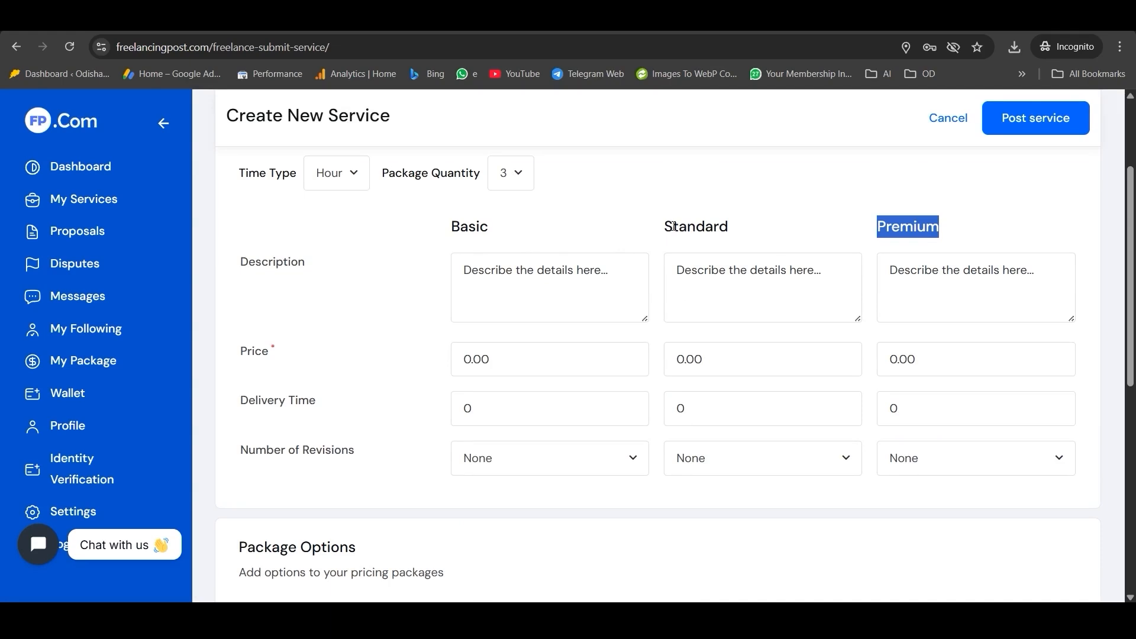
left_click_drag(665, 226, 723, 225)
left_click_drag(873, 228, 946, 229)
Try package quantities of 1 and 2, and set the package quantity back to 3.
scroll(592, 260, "up", 2)
left_click(519, 271)
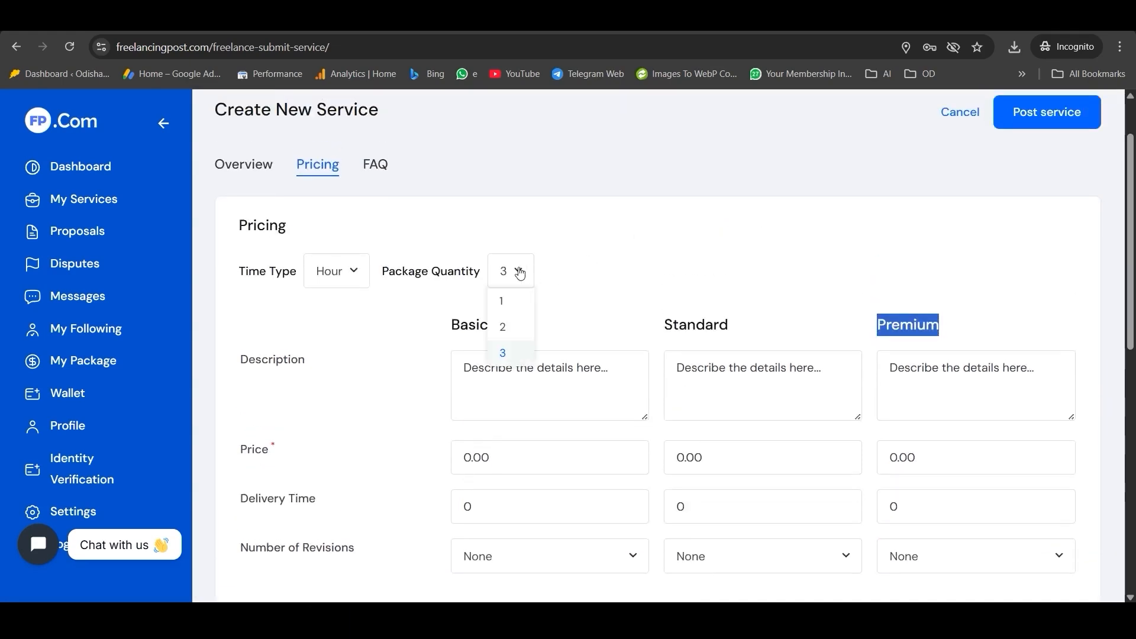
left_click(512, 302)
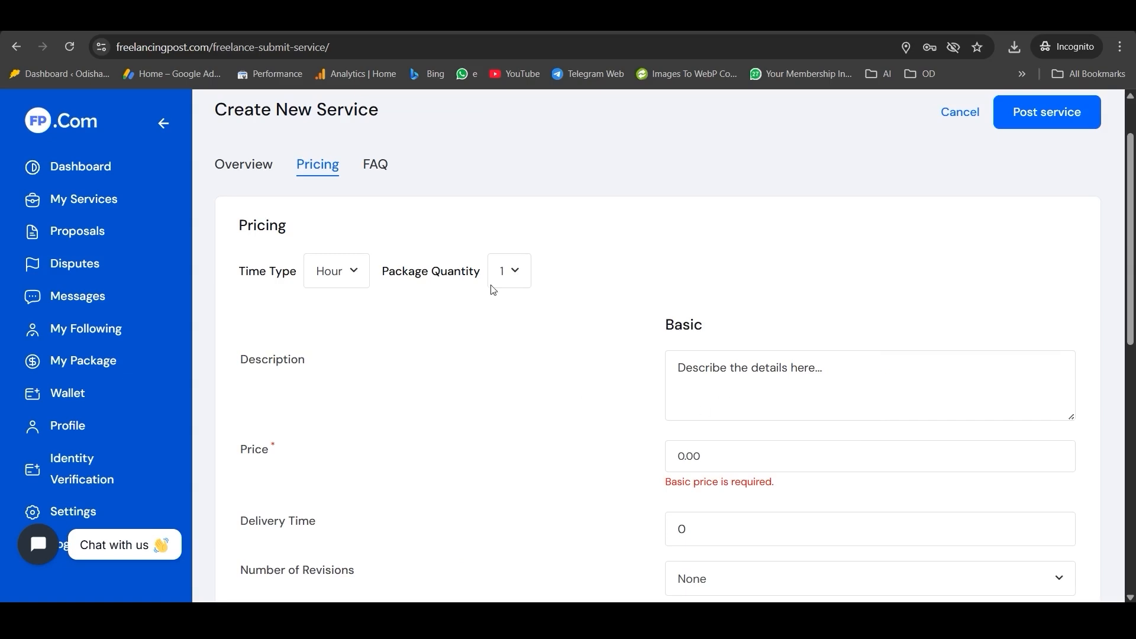
left_click(506, 271)
left_click(504, 329)
scroll(529, 260, "down", 5)
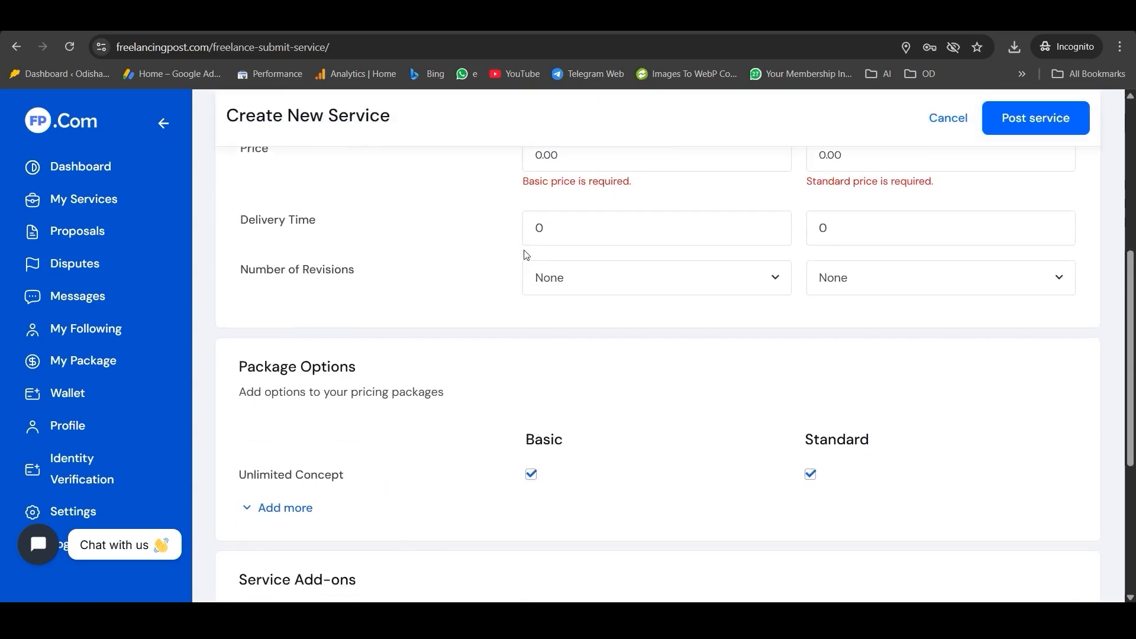
scroll(510, 284, "up", 5)
left_click(516, 284)
left_click(513, 367)
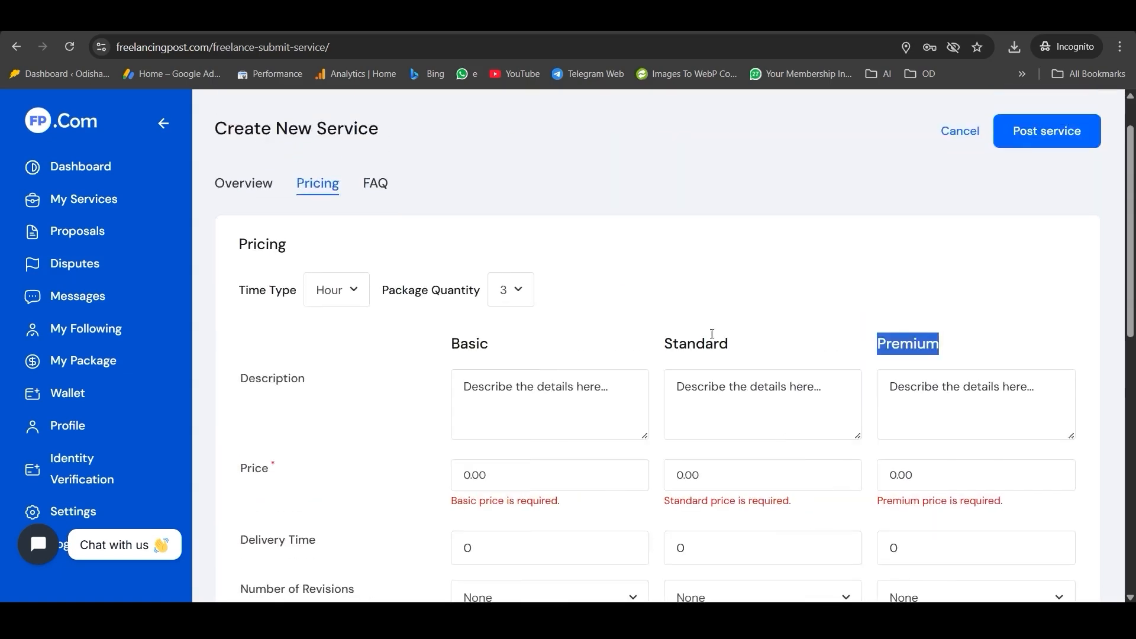
Review the Basic, Standard and Premium package columns and their pricing fields.
scroll(812, 300, "down", 5)
scroll(782, 315, "up", 4)
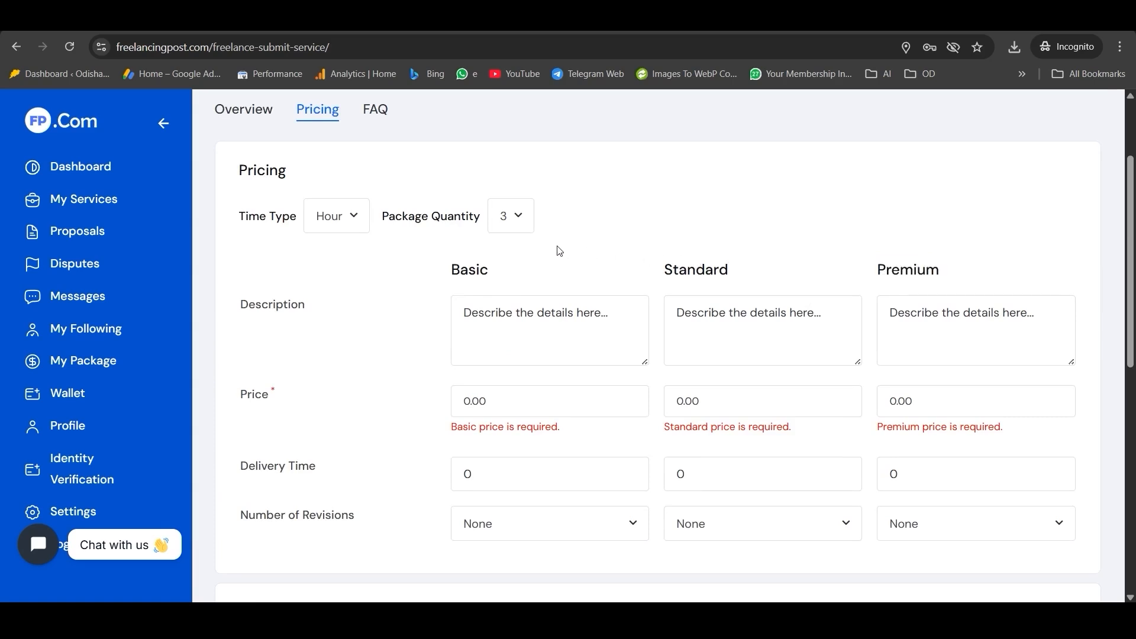
left_click_drag(560, 248, 514, 276)
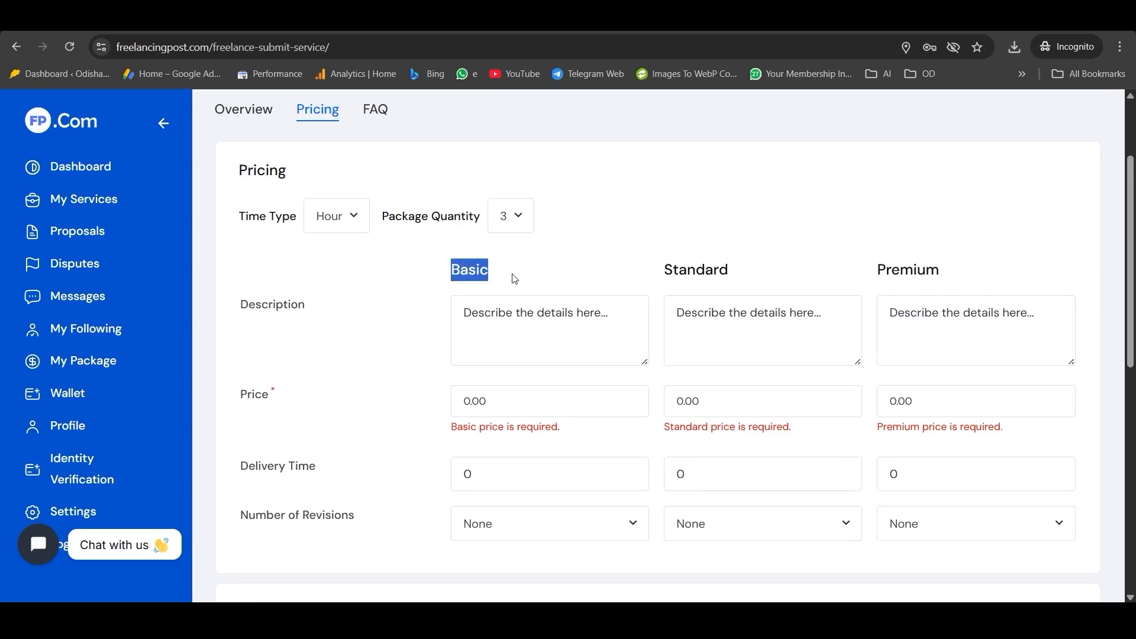
left_click(518, 318)
left_click_drag(656, 279, 735, 273)
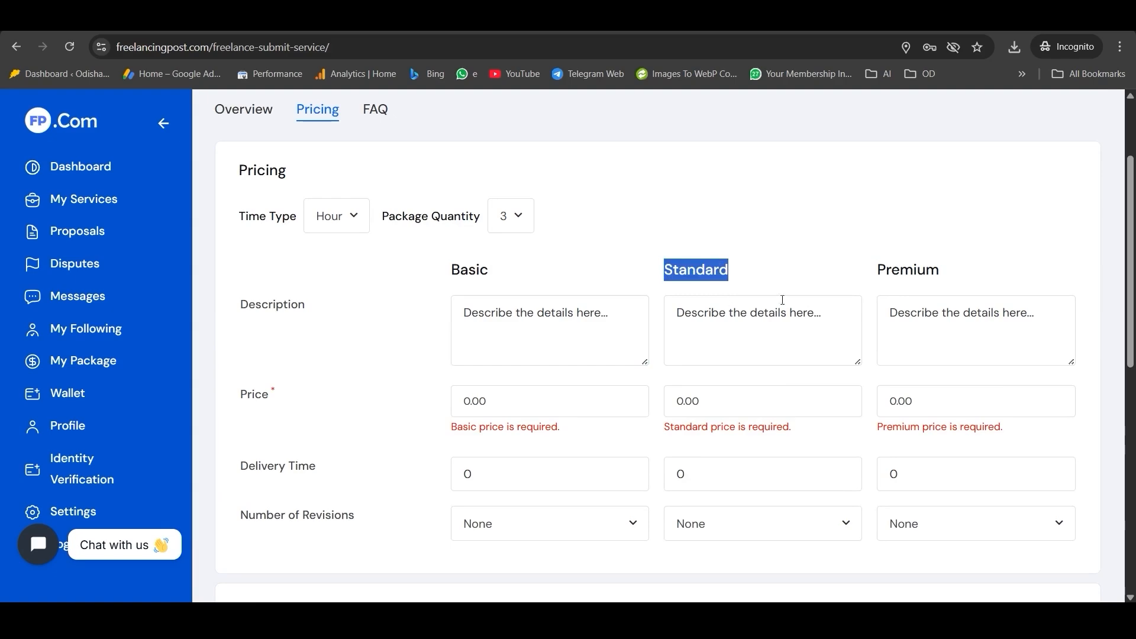
left_click_drag(875, 276, 923, 273)
Set the Basic package's description to "Quick Reels & Shorts Edit (Up to 30 Seconds)", copied from the online notepad.
left_click(599, 322)
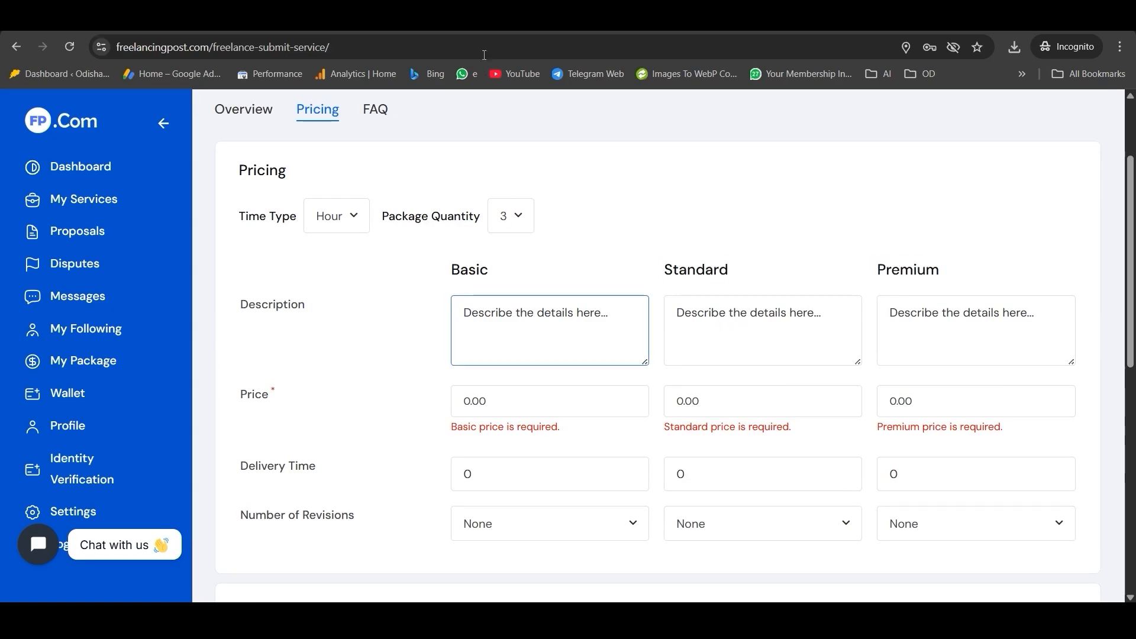
left_click(465, 19)
left_click(376, 19)
scroll(368, 326, "up", 6)
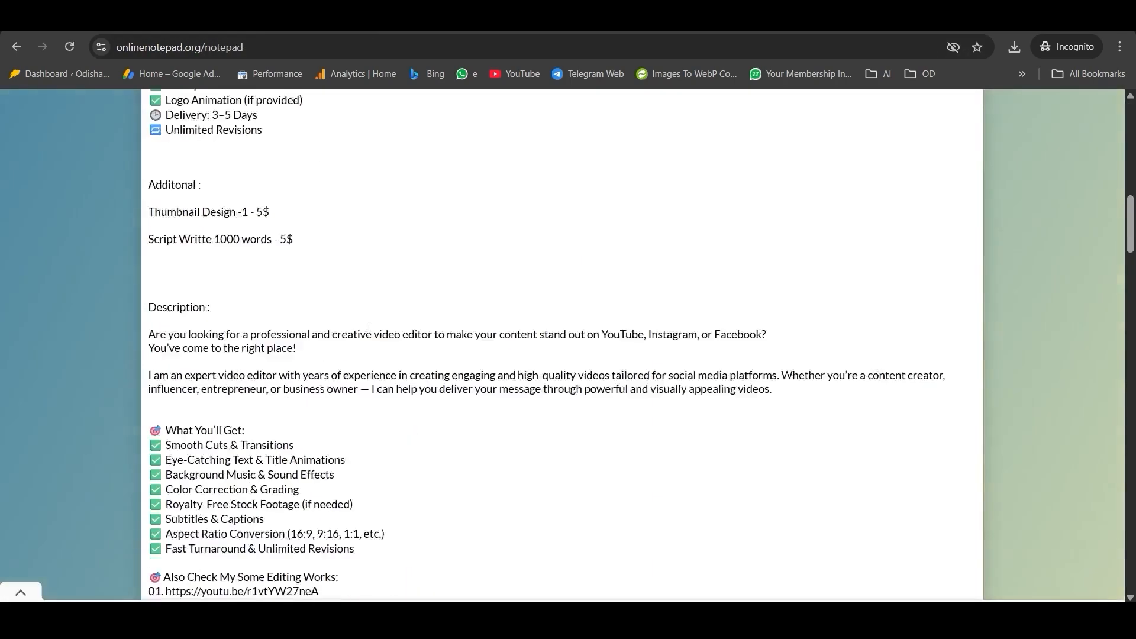
scroll(368, 326, "up", 10)
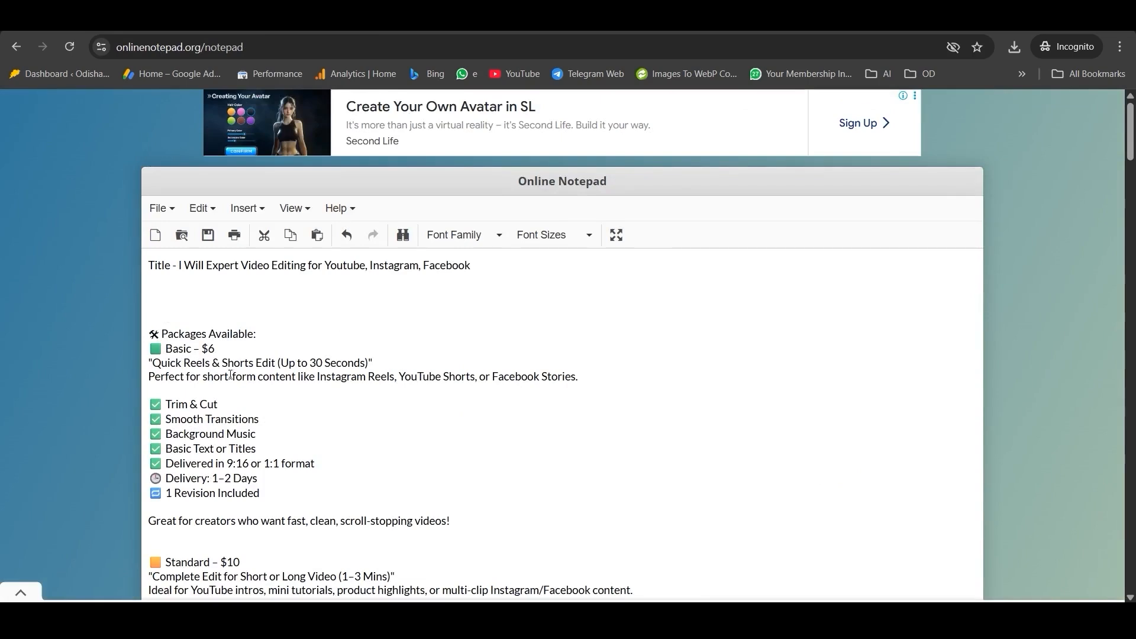
left_click_drag(155, 362, 367, 363)
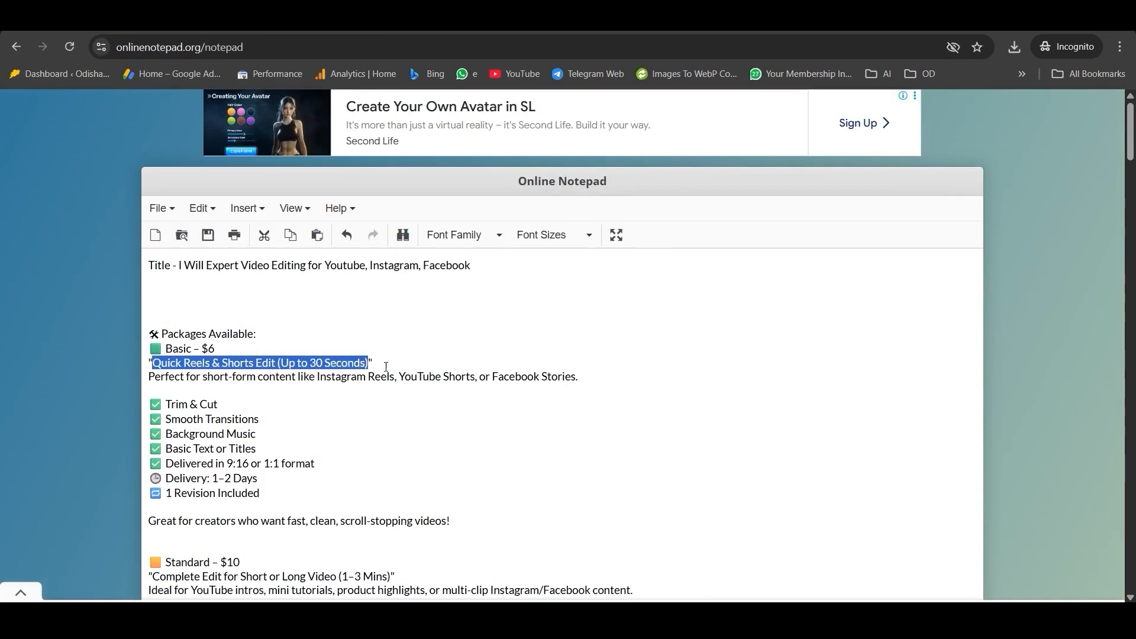
key("ctrl+c")
key("ctrl+Tab")
key("ctrl+v")
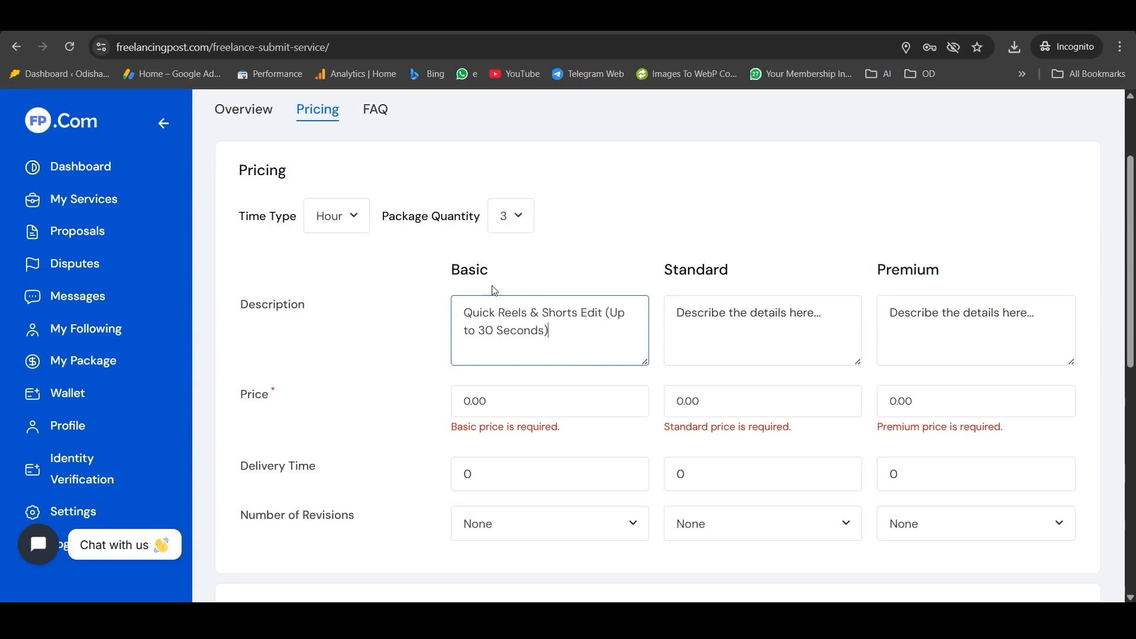
Set the Basic package's price to 6 and its delivery time to 1.
scroll(494, 290, "down", 2)
left_click(500, 303)
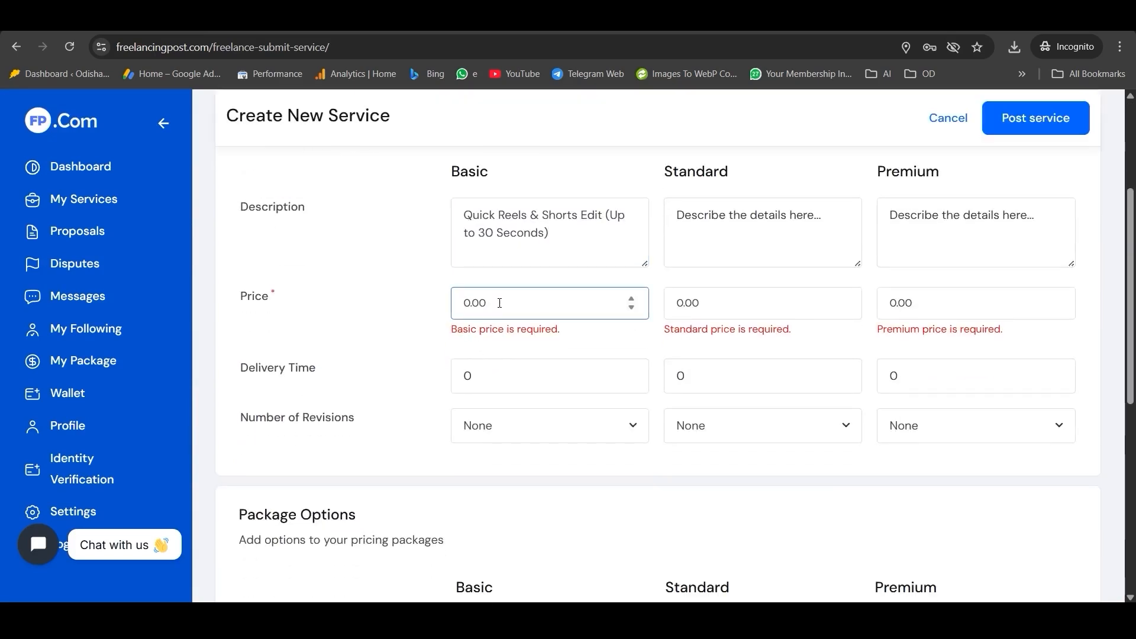
type("6")
left_click(483, 374)
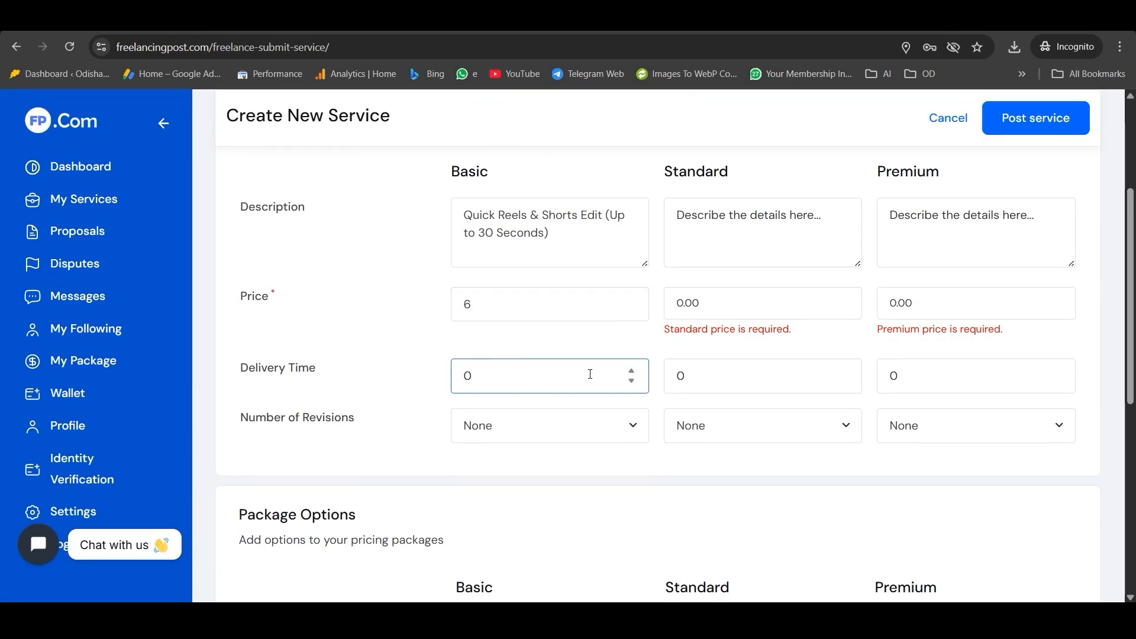
left_click(412, 366)
left_click(517, 380)
Set the Basic package's number of revisions to Custom with a value of 2.
left_click(518, 438)
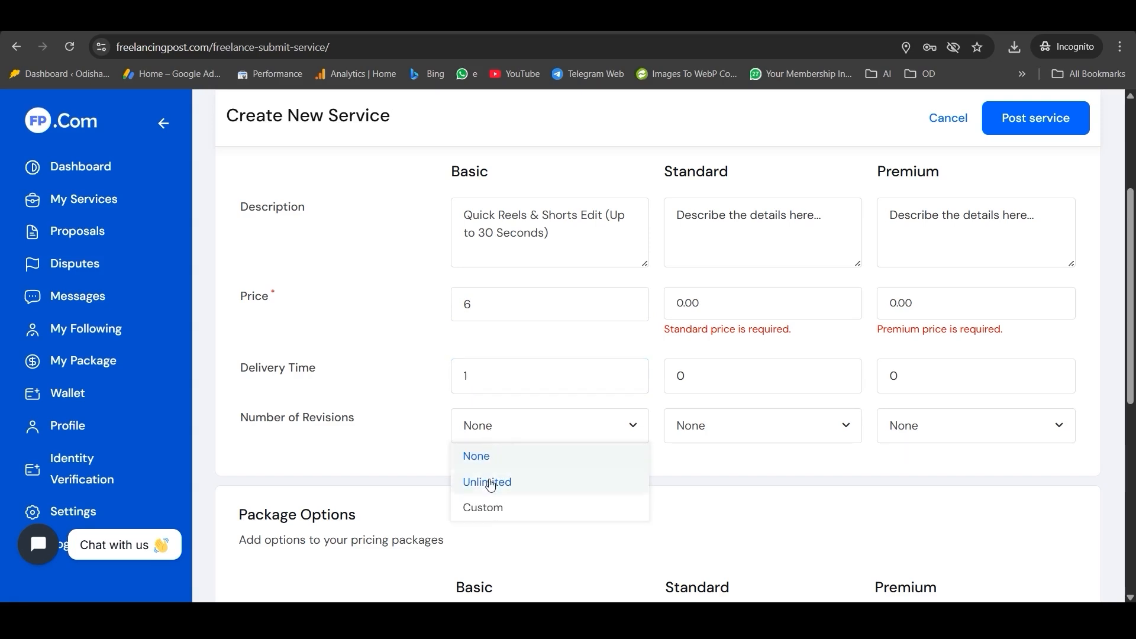
left_click(483, 507)
left_click(487, 470)
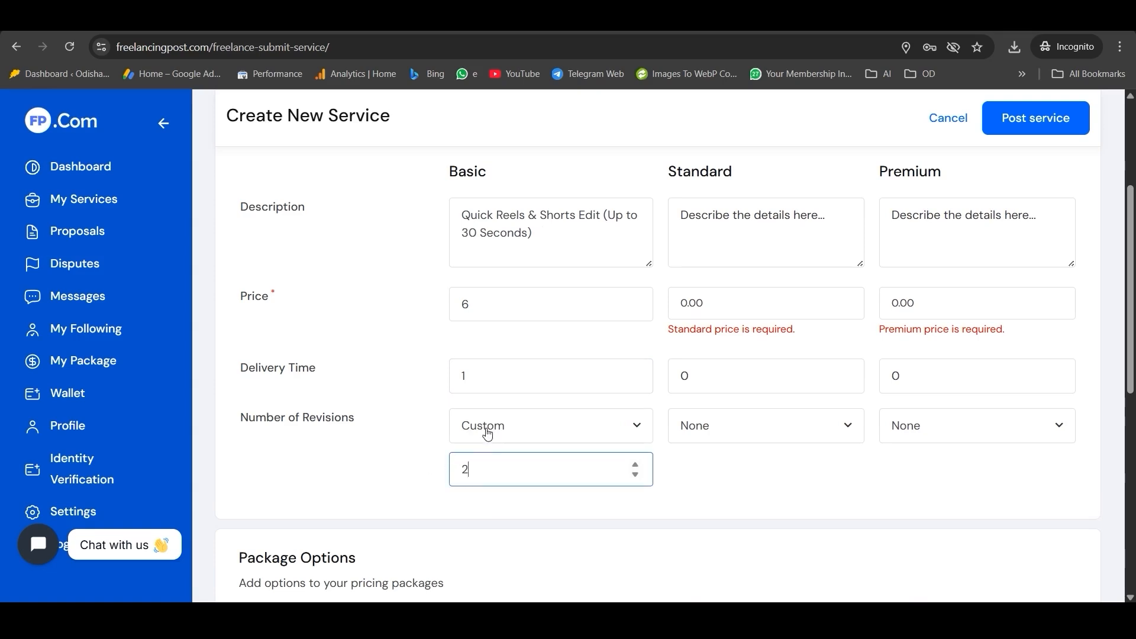
Try Unlimited and None for the Basic package's number of revisions, and set it back to Custom.
left_click(483, 428)
left_click(486, 482)
left_click(489, 426)
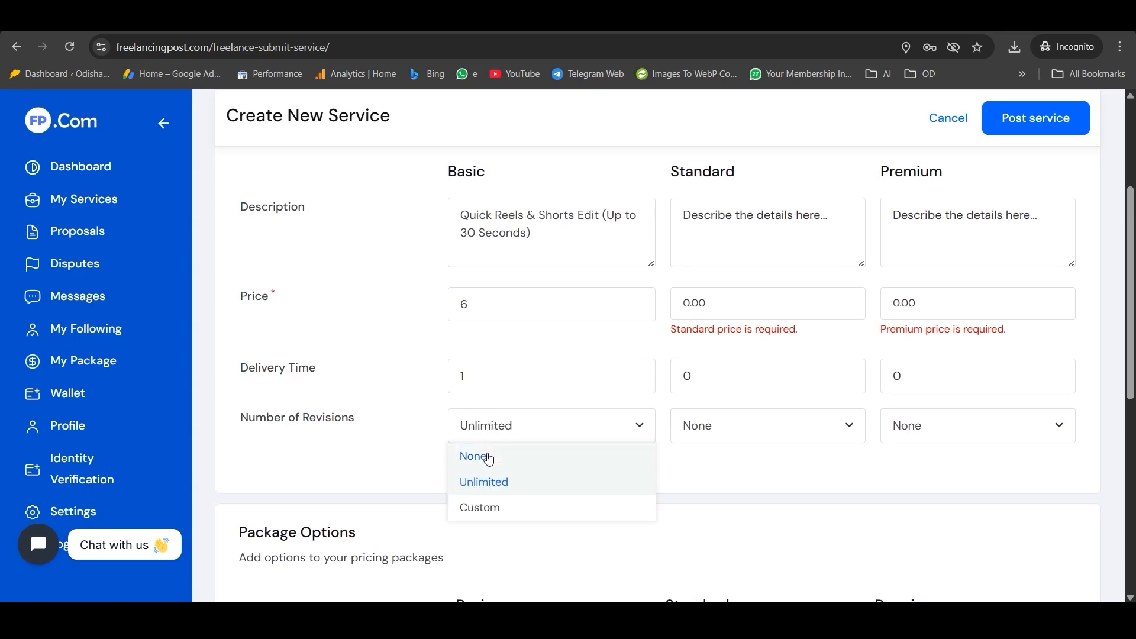
left_click(485, 455)
left_click(488, 438)
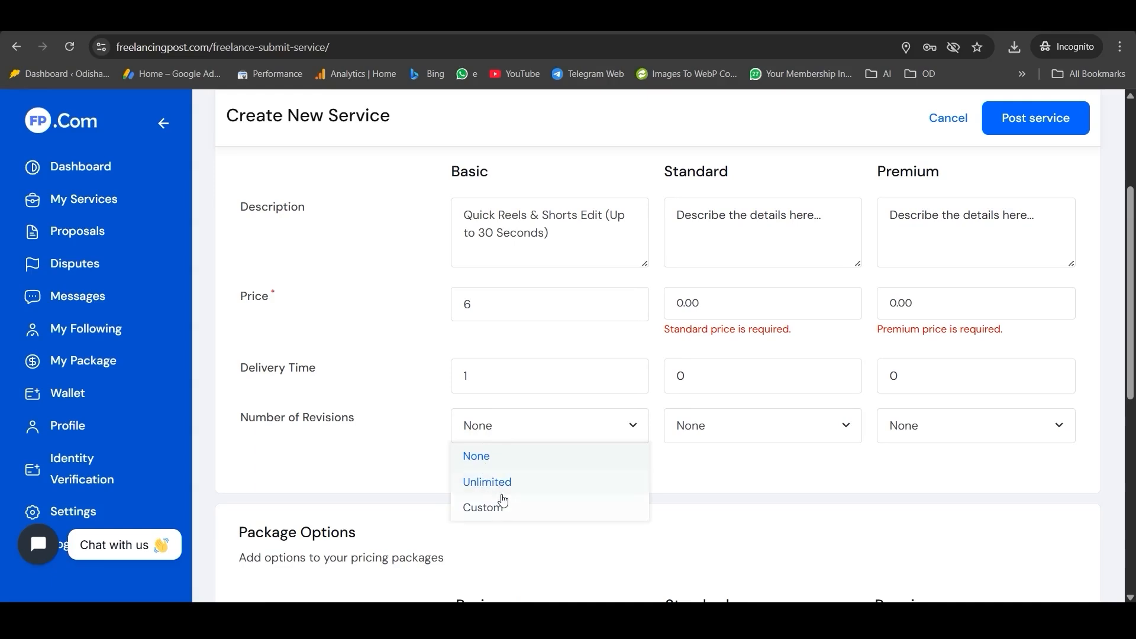
left_click(482, 508)
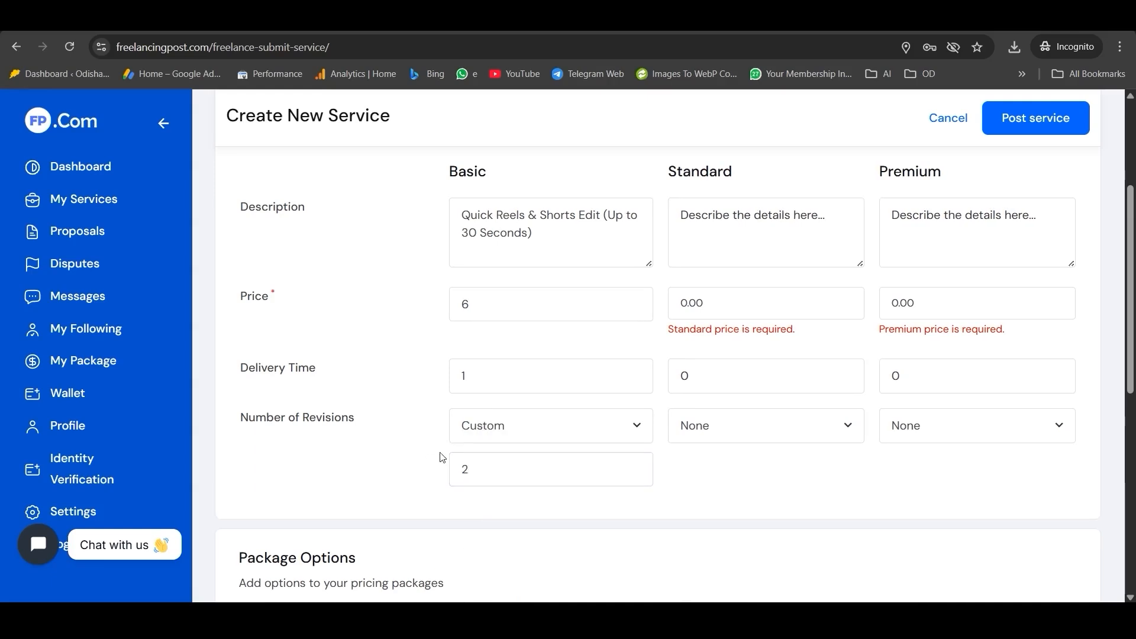
Set the Standard package's description to the notepad's "Complete Edit for Short or Long Video (1–3 Mins)".
scroll(456, 446, "up", 2)
left_click(675, 330)
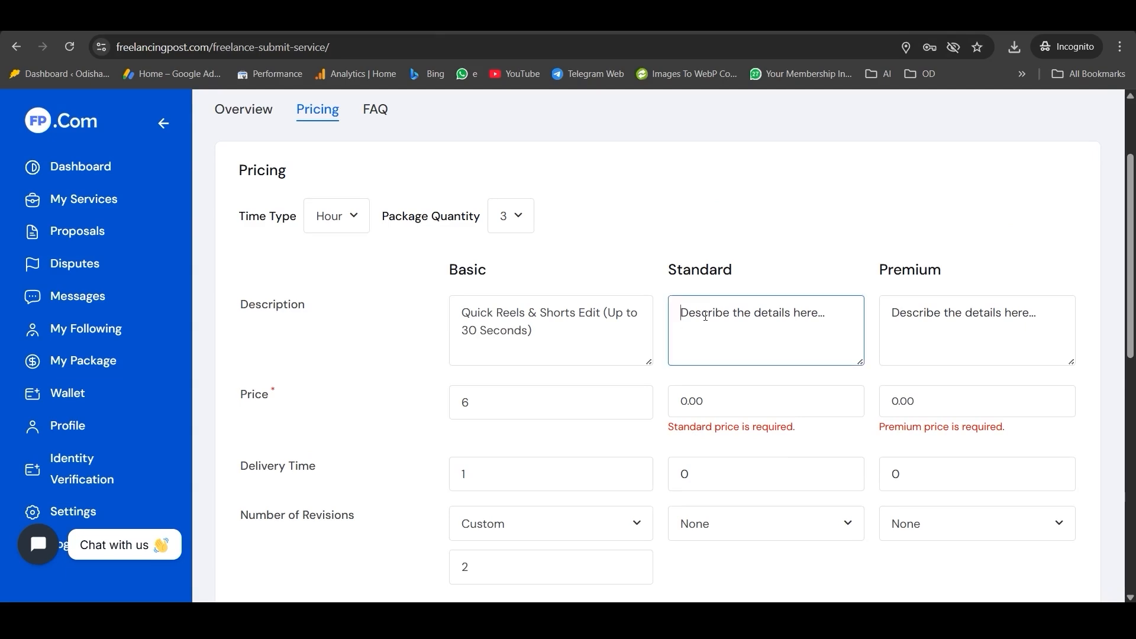
key("ctrl+v")
Set the Standard package's price to 10, delivery time to 2 and number of revisions to Unlimited.
scroll(726, 351, "down", 2)
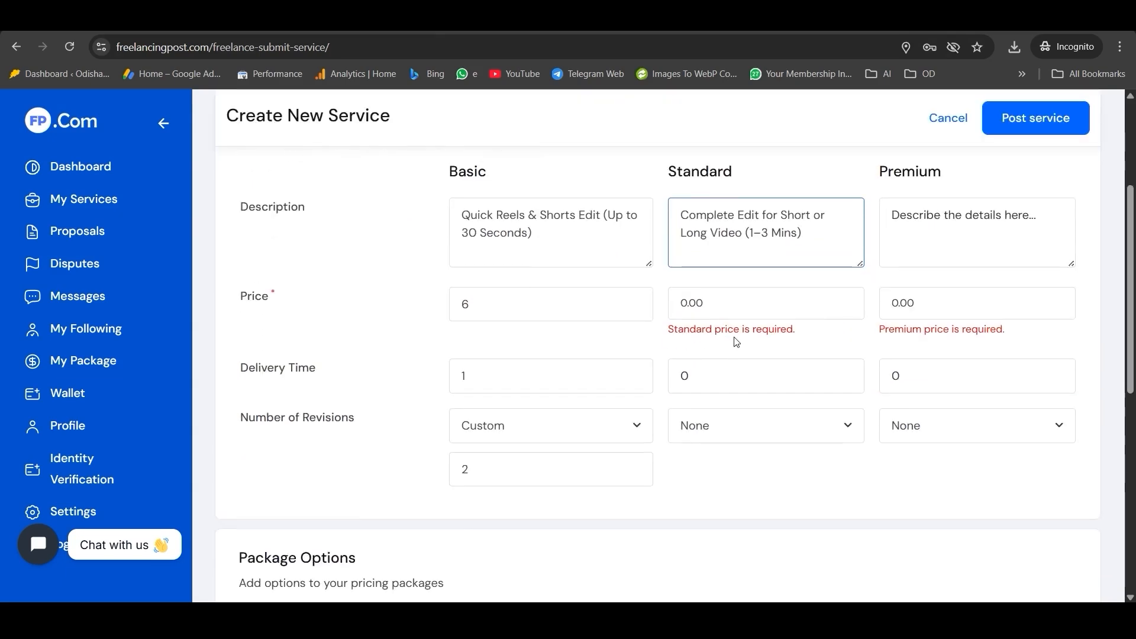
left_click(712, 295)
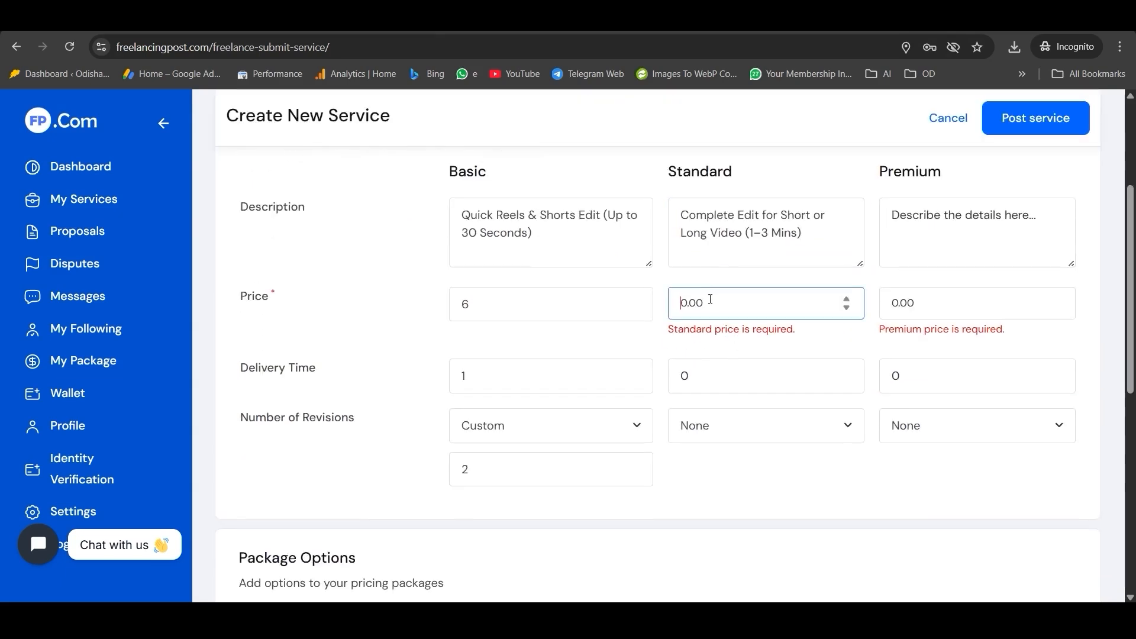
type("10")
left_click(707, 366)
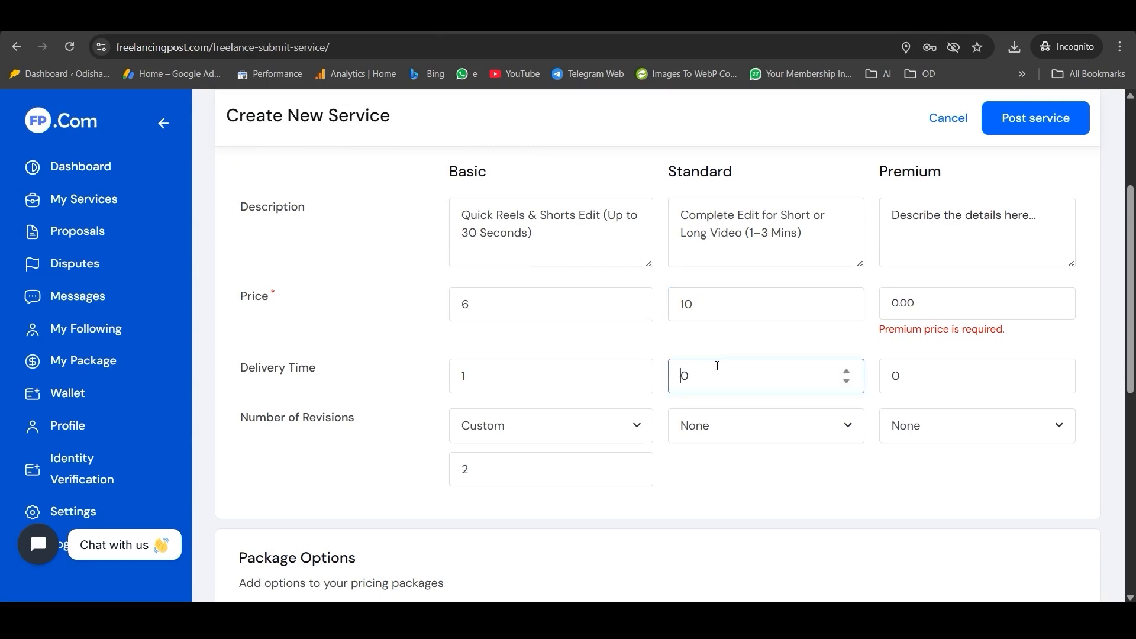
type("2")
left_click(713, 426)
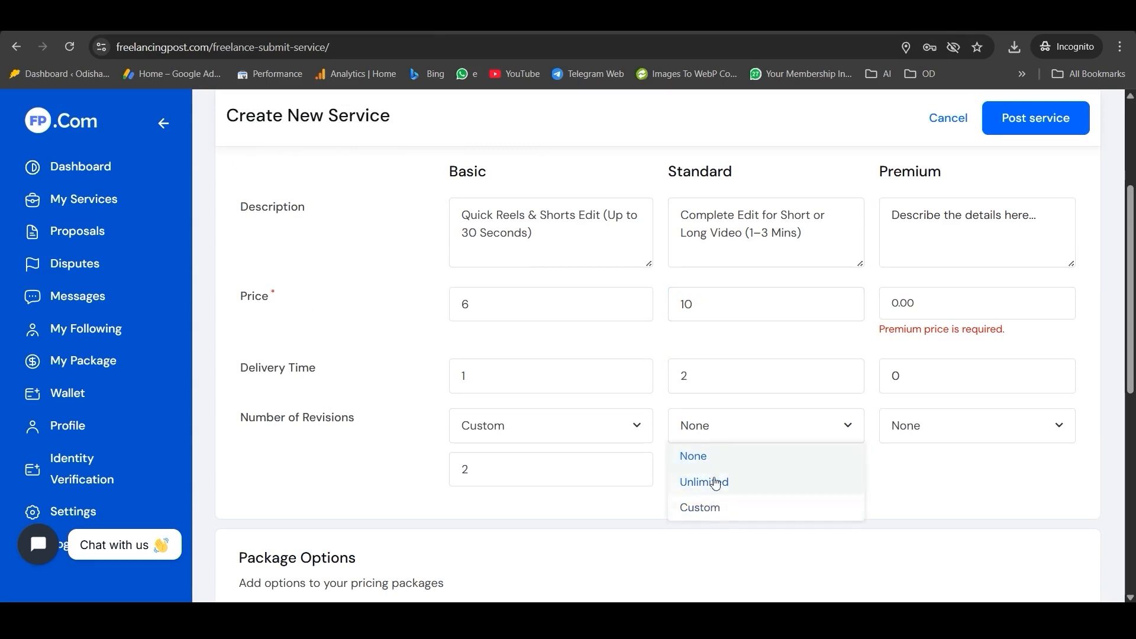
left_click(715, 483)
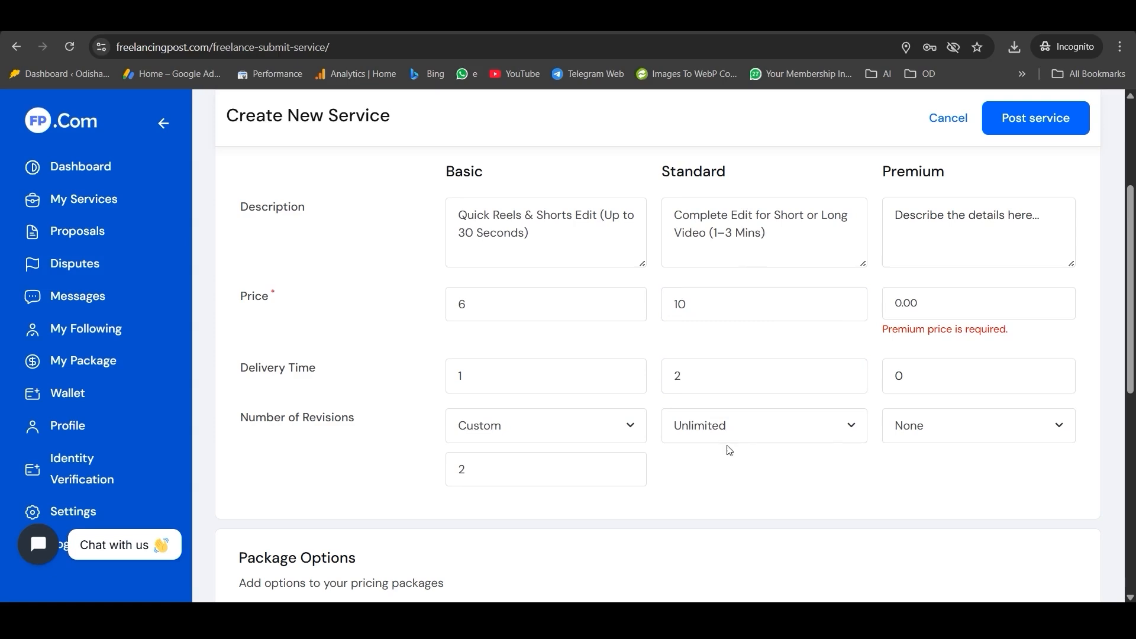
Set the Premium package's description to "Pro Video Editing for Long-Form Content (Up to 10 Mins)", copied from the online notepad.
scroll(730, 451, "up", 2)
left_click(926, 320)
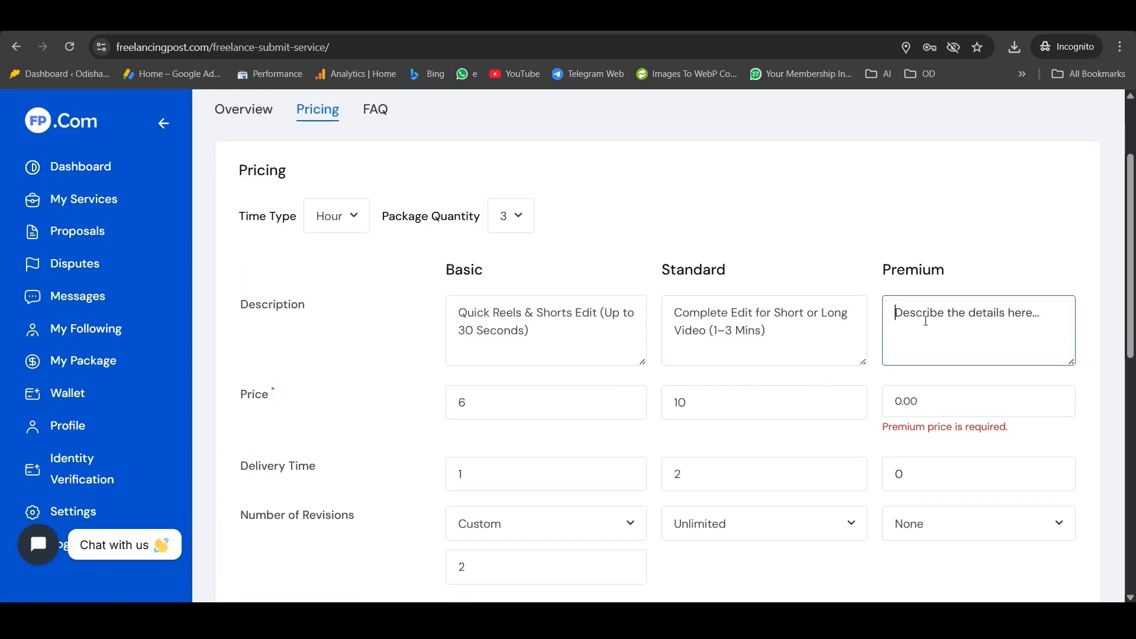
left_click(447, 17)
left_click(402, 16)
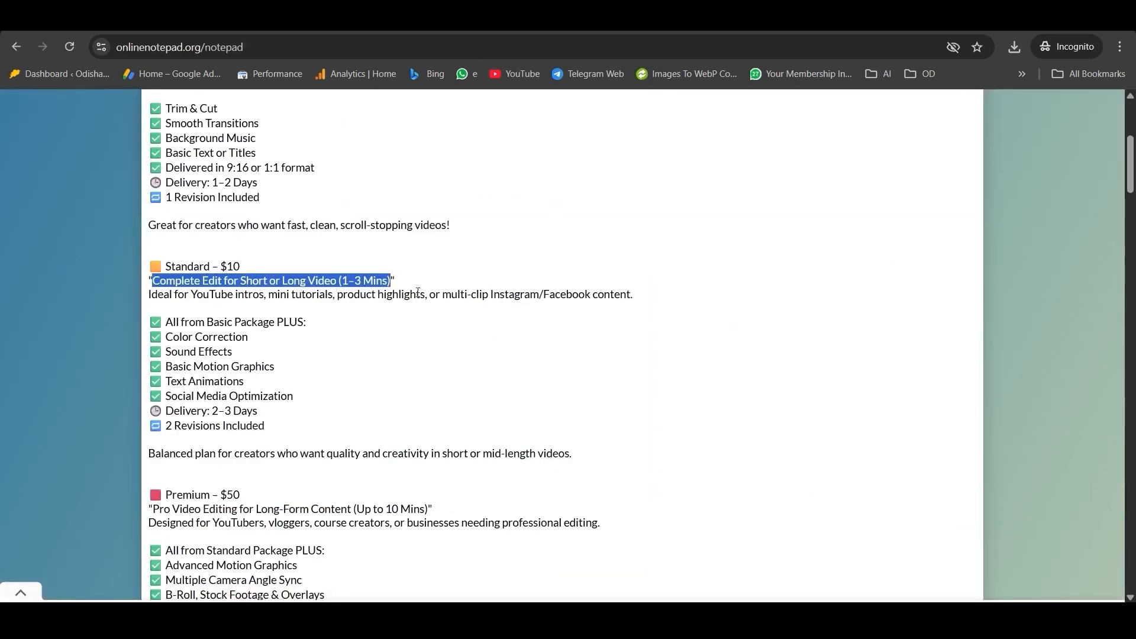
scroll(419, 293, "down", 3)
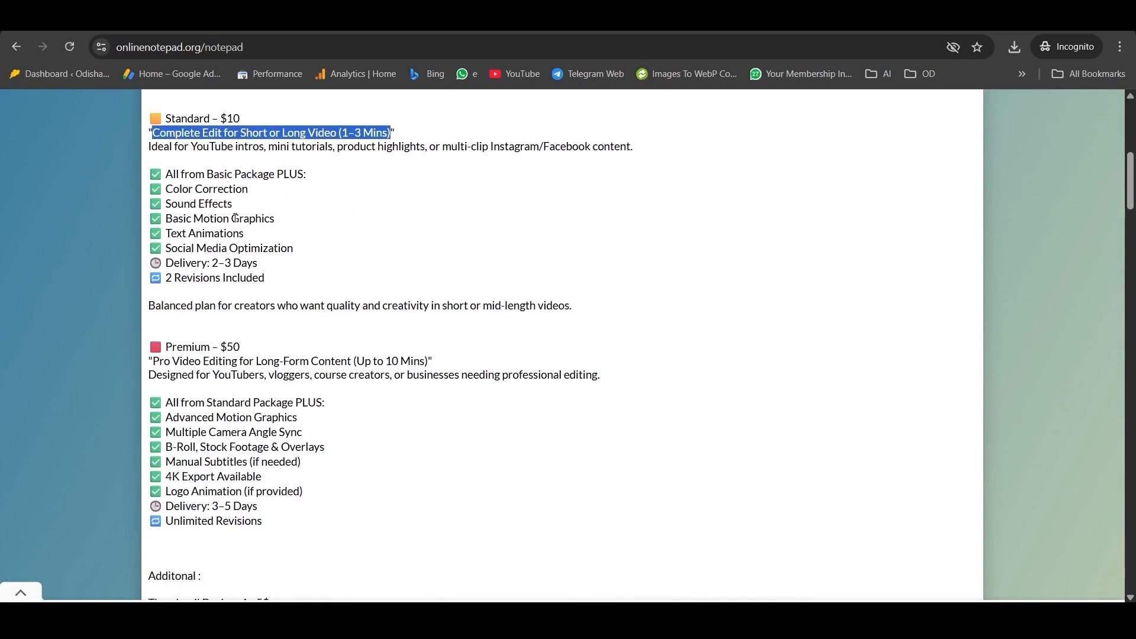
left_click_drag(153, 361, 427, 364)
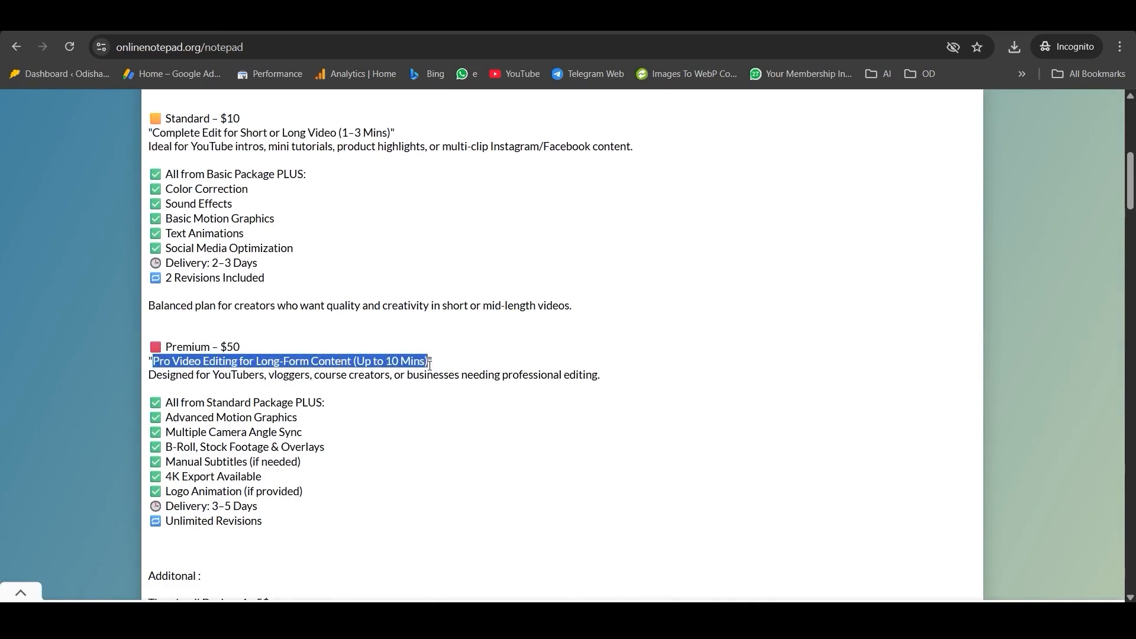
key("ctrl+Tab")
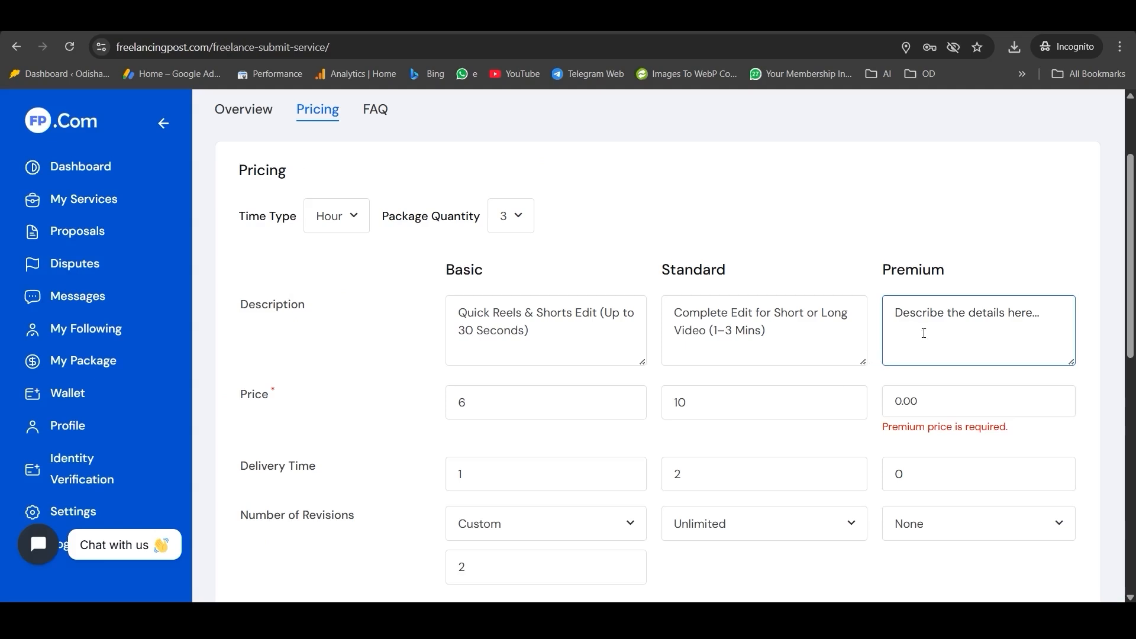
type("Pro Video Editing for Long-Form Content (Up to 10 Mins)")
Set the Premium package's price to 50, delivery time to 3 and number of revisions to Unlimited.
left_click(924, 404)
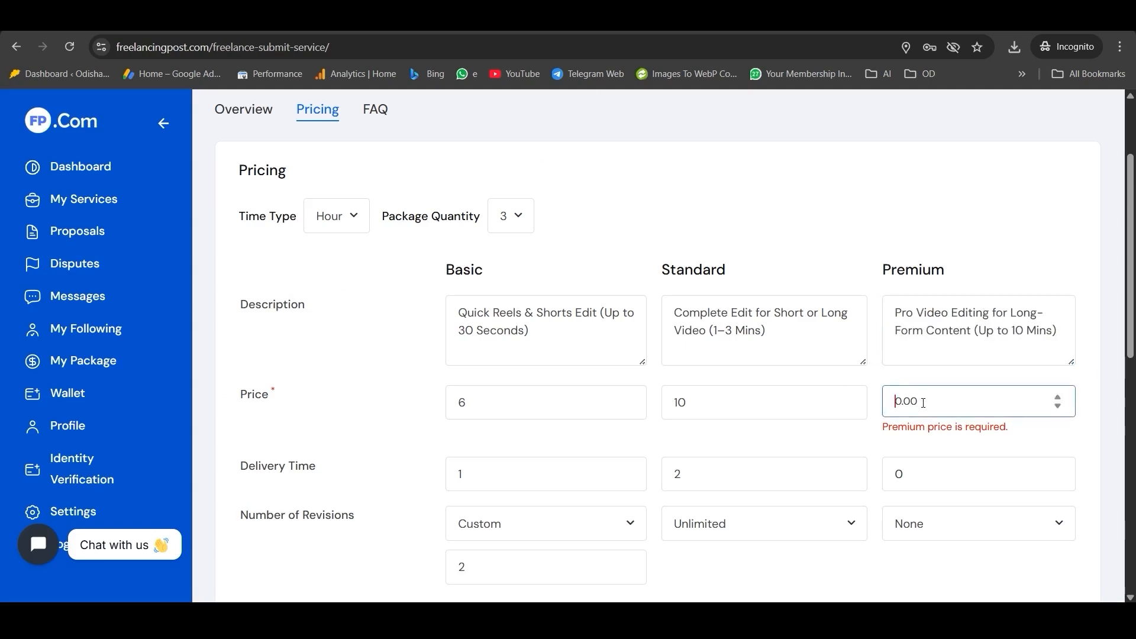
type("50")
left_click(915, 451)
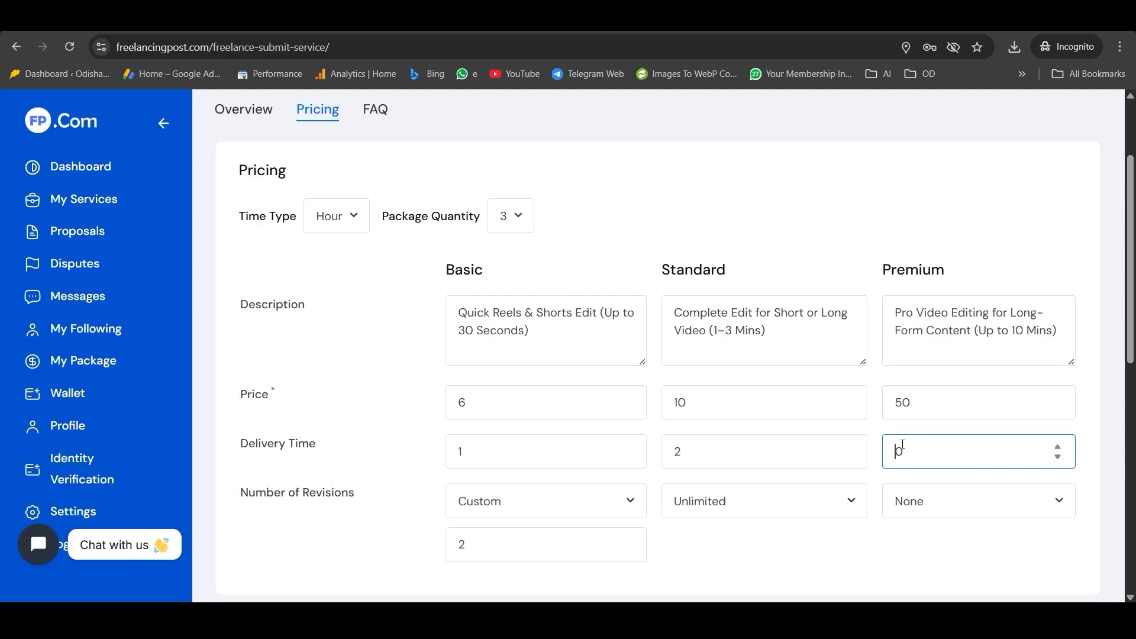
type("3")
scroll(1097, 438, "down", 3)
left_click(955, 342)
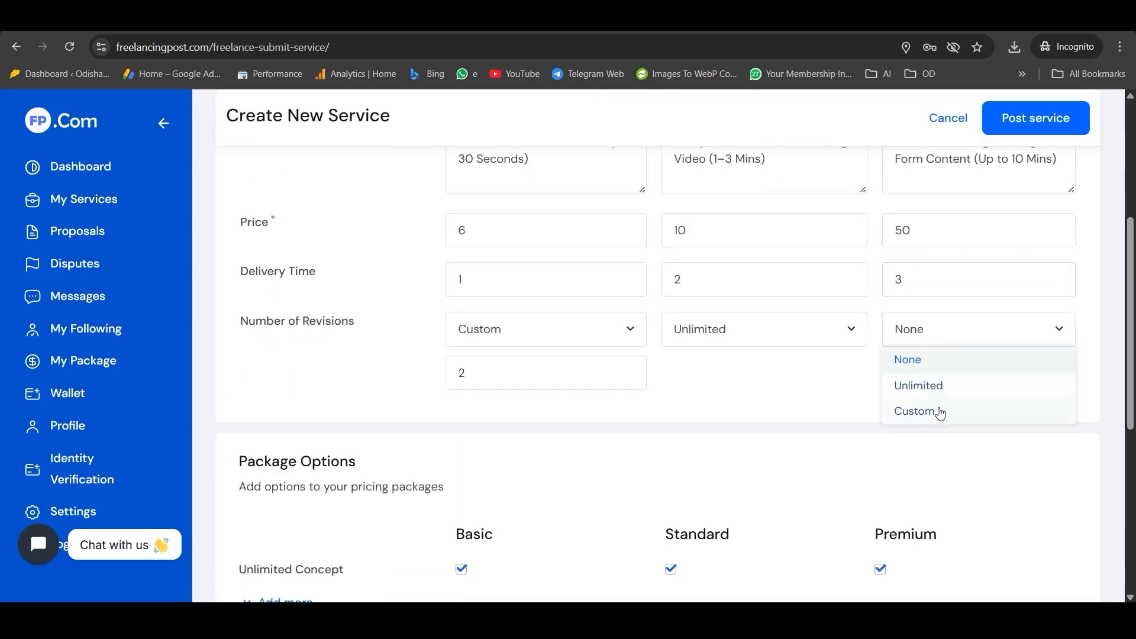
left_click(937, 386)
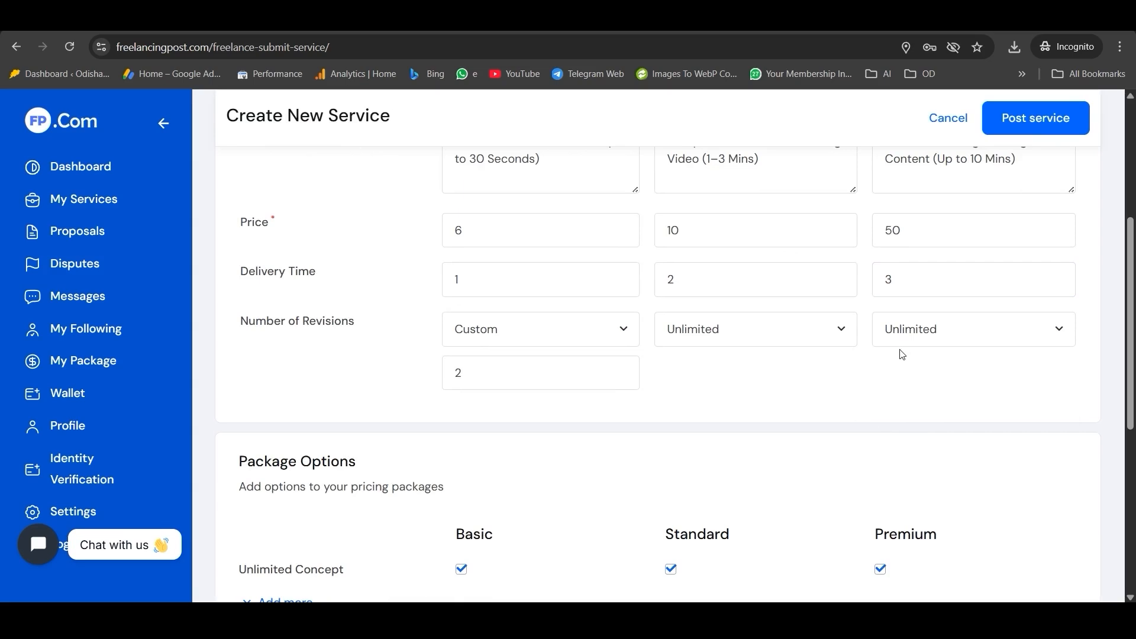
Add a package option named "Cut" and enable it for the Standard and Premium packages.
scroll(773, 393, "up", 2)
scroll(774, 395, "up", 3)
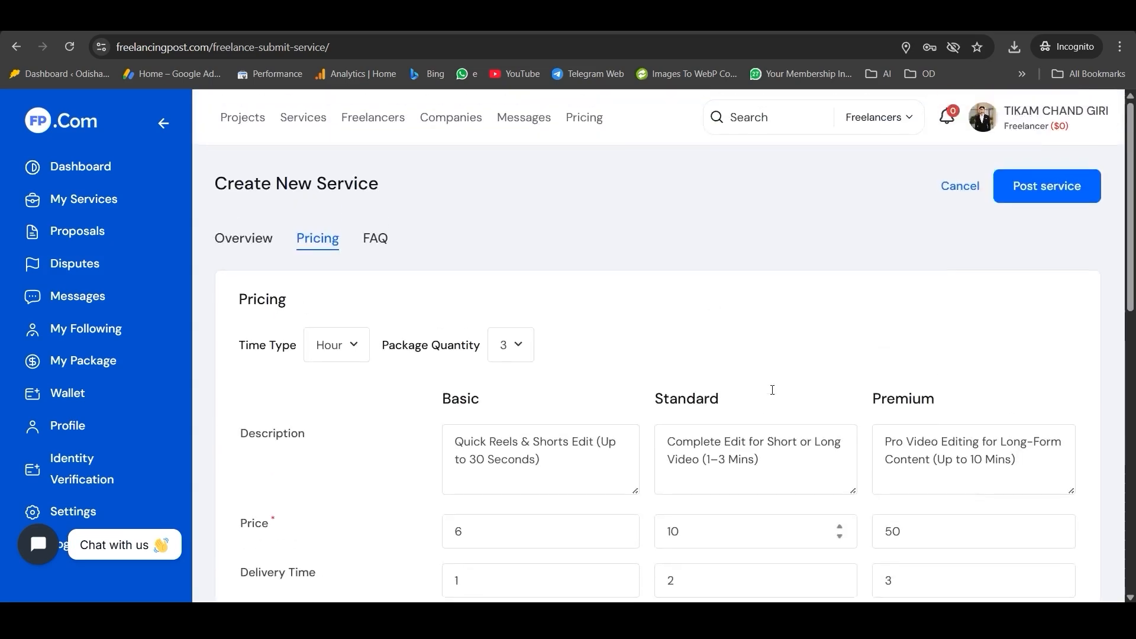
scroll(773, 394, "down", 8)
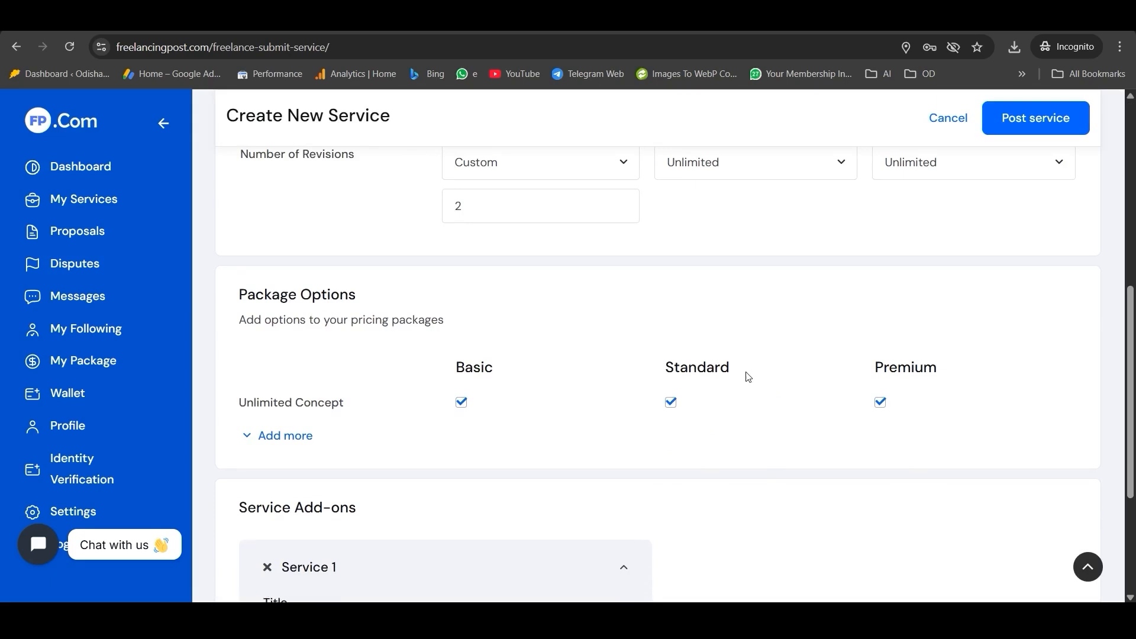
left_click(290, 437)
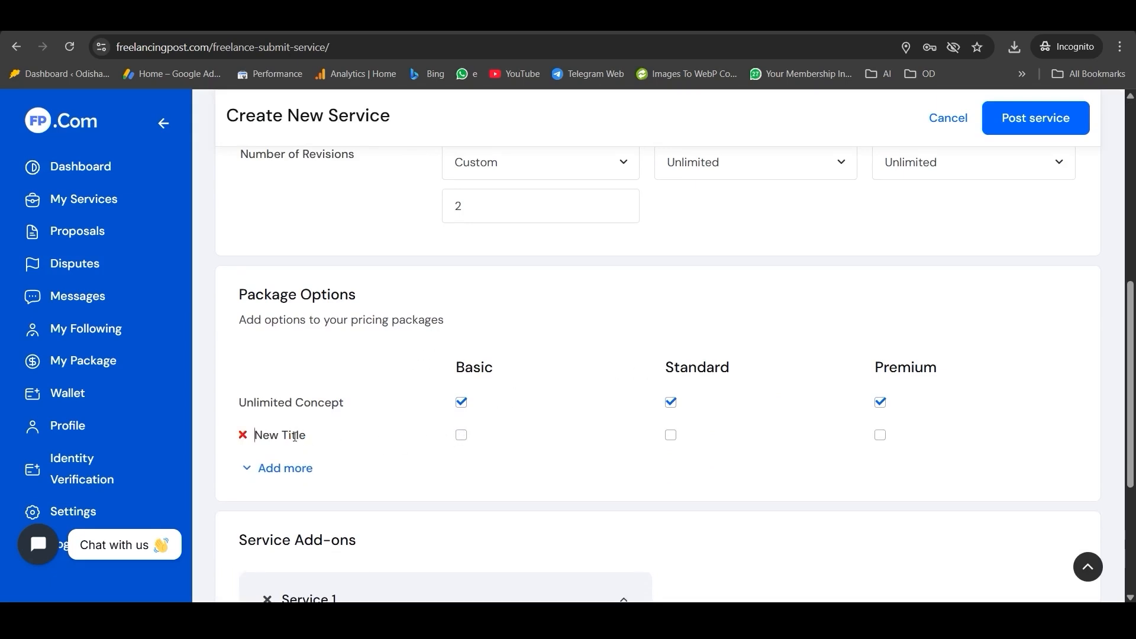
type("Cut")
left_click(674, 437)
left_click(881, 436)
Add a package option named "Color" and enable it for the Premium package only.
left_click(305, 469)
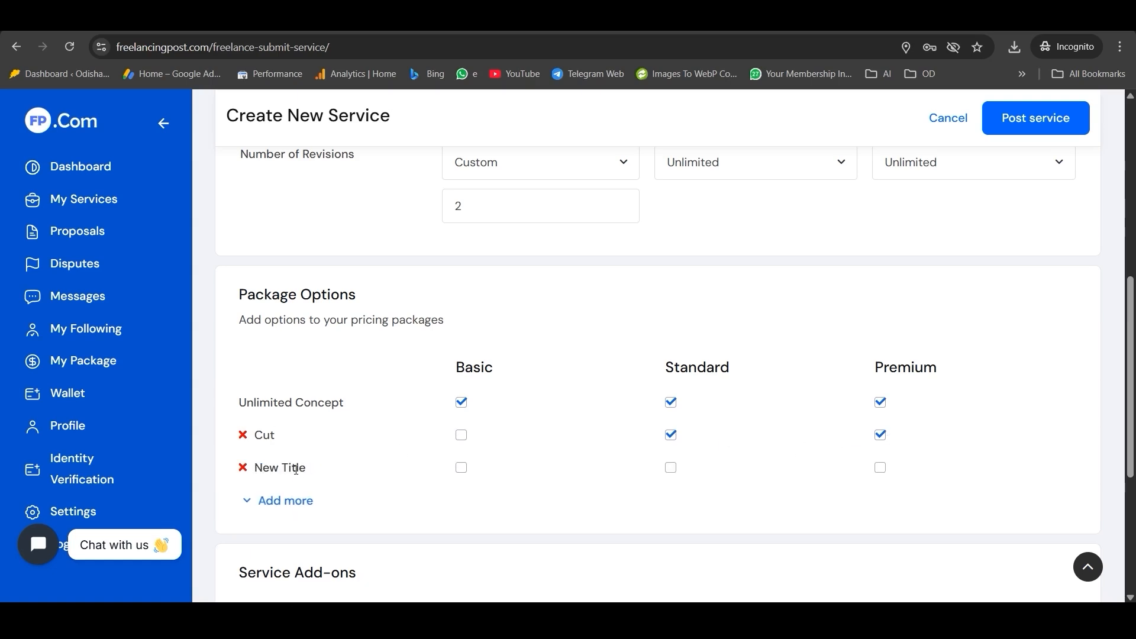
left_click(286, 470)
type("Color")
left_click(880, 468)
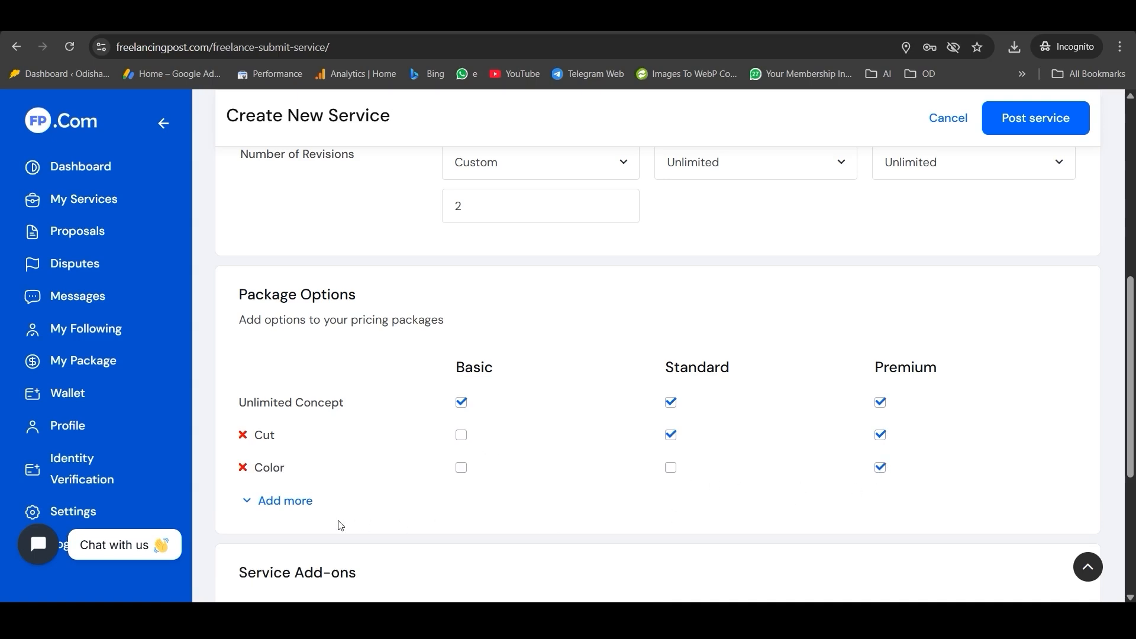
Add a package option named "4k" and enable it for the Premium package only.
left_click(283, 501)
left_click(279, 503)
type("$")
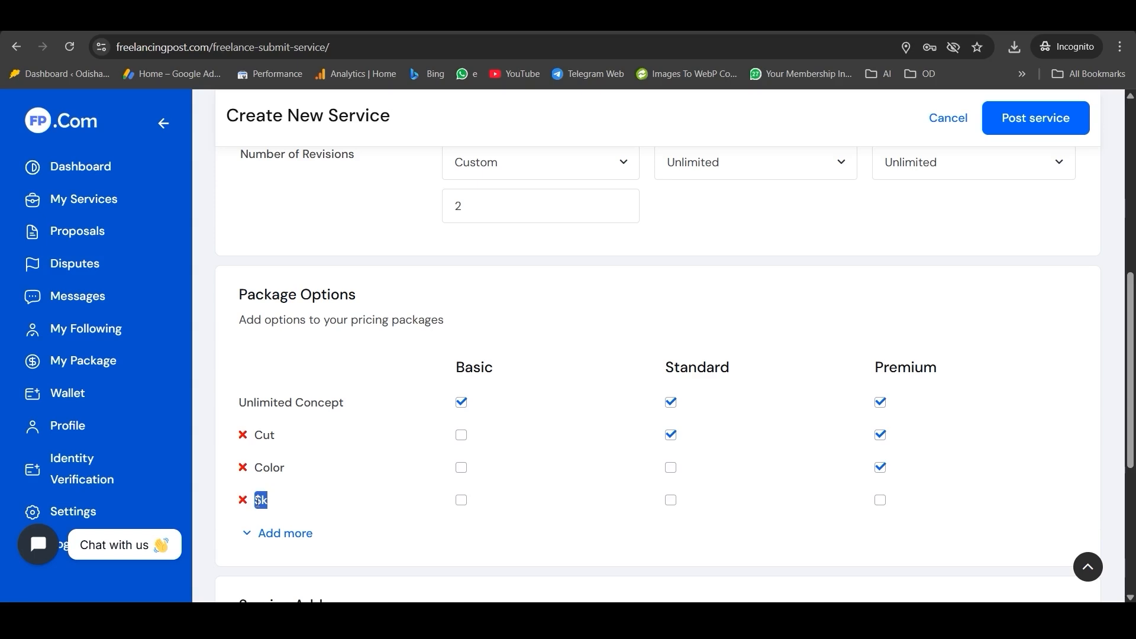
type("4")
left_click(880, 501)
Add a package option named "MP4" and enable it for the Basic, Standard and Premium packages.
left_click(291, 533)
scroll(355, 426, "down", 2)
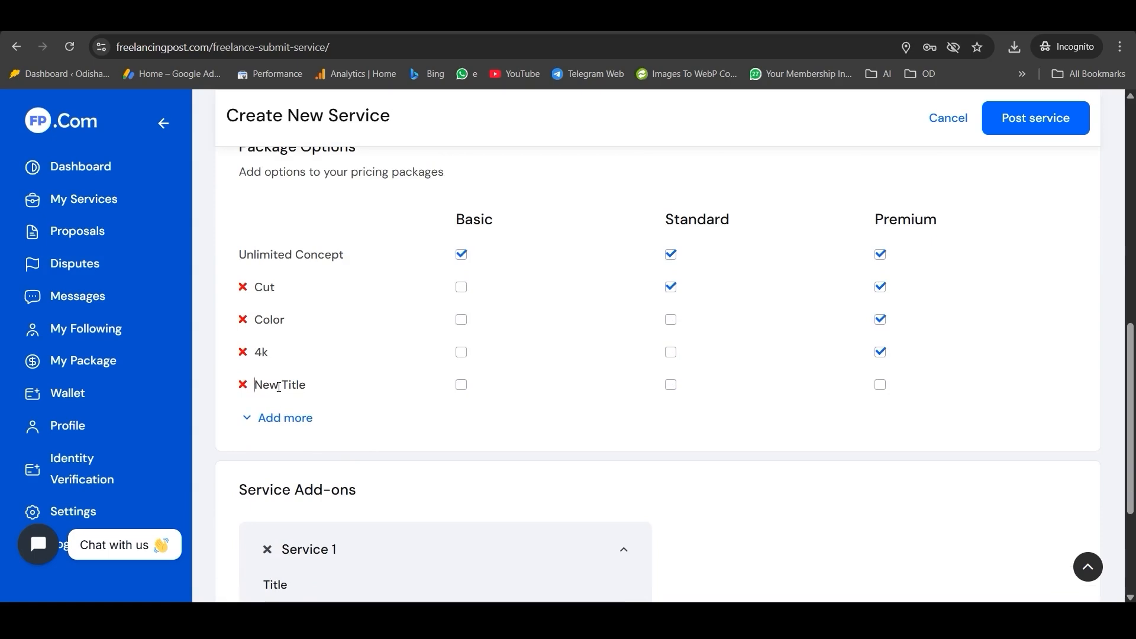
type("MP4")
left_click(462, 386)
left_click(673, 386)
scroll(289, 407, "up", 3)
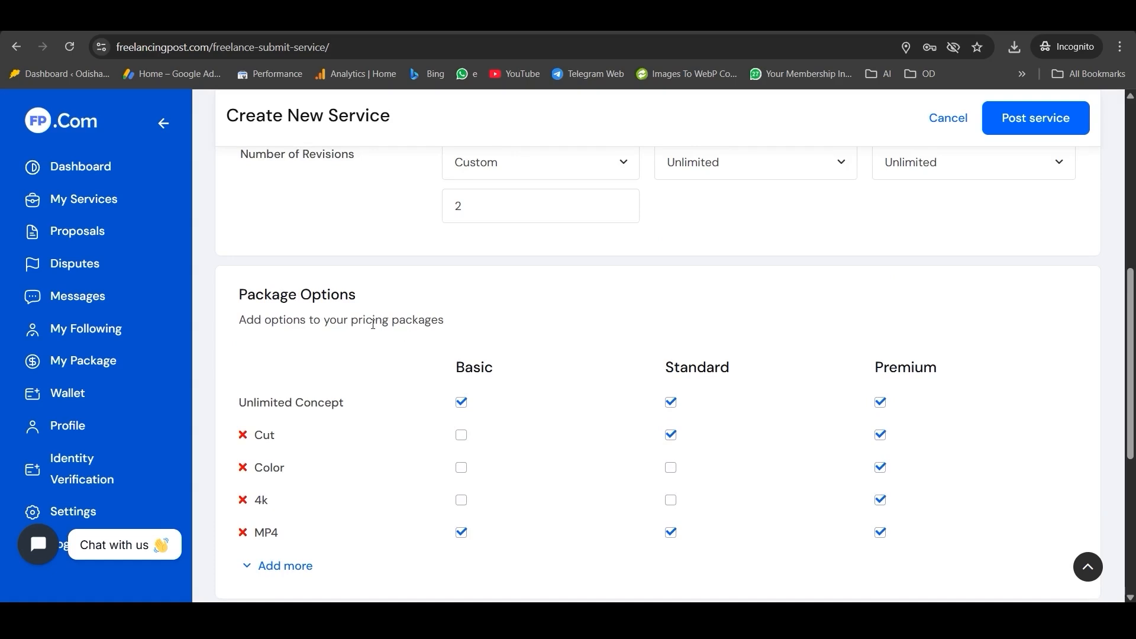
Title the first service add-on "Thumbnail Design -1", copied from the additional services in the online notepad.
scroll(400, 351, "down", 5)
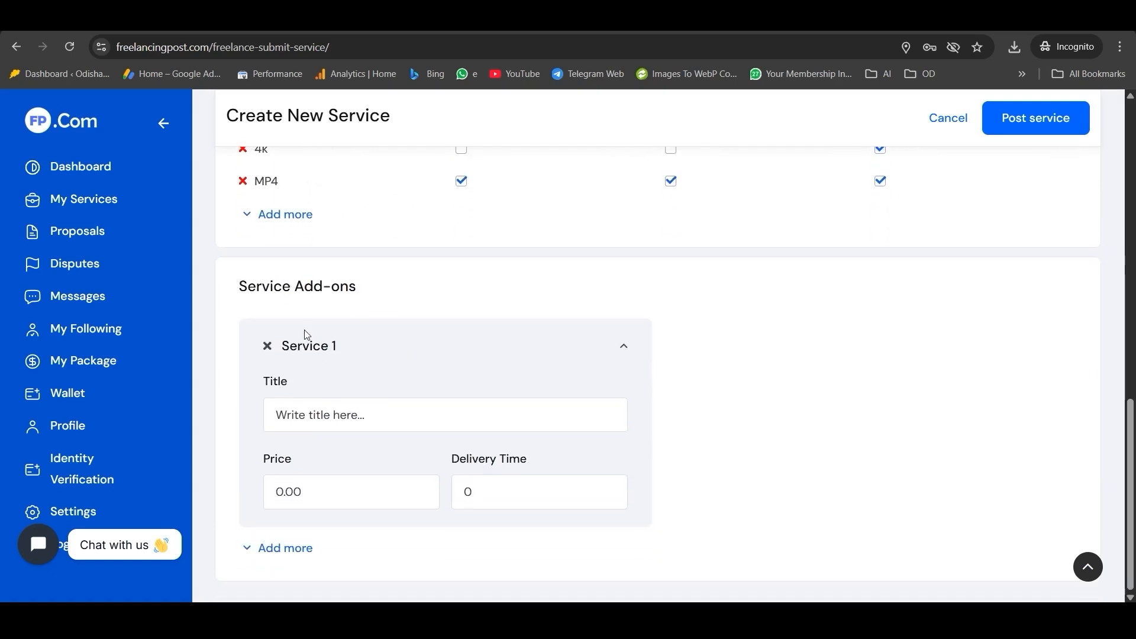
left_click(323, 414)
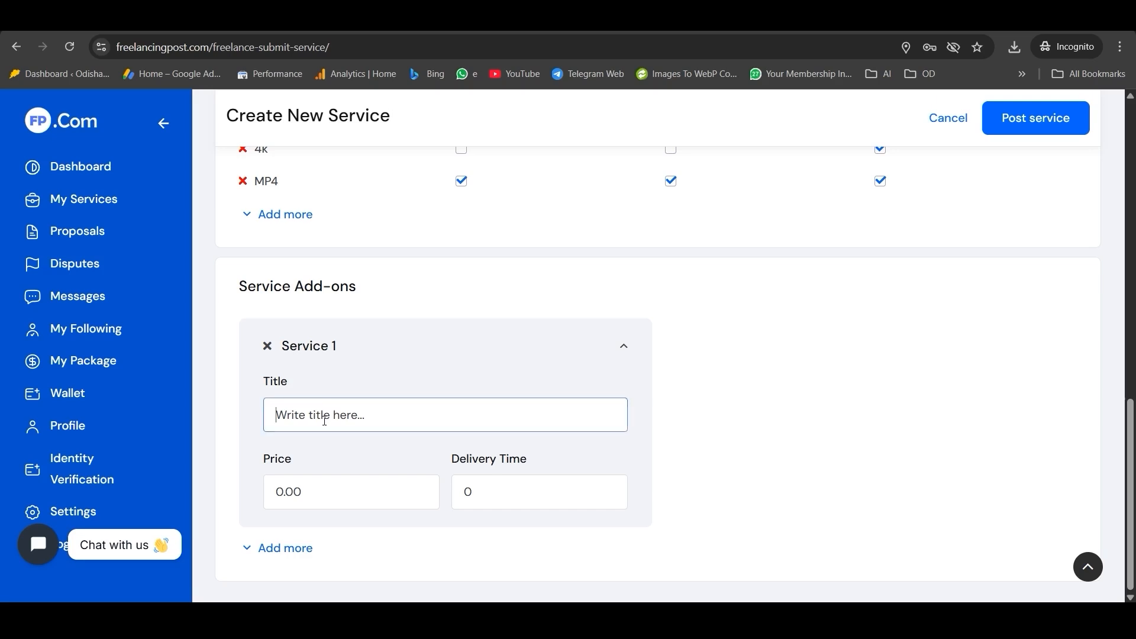
key("ctrl+Tab")
key("ctrl+Tab")
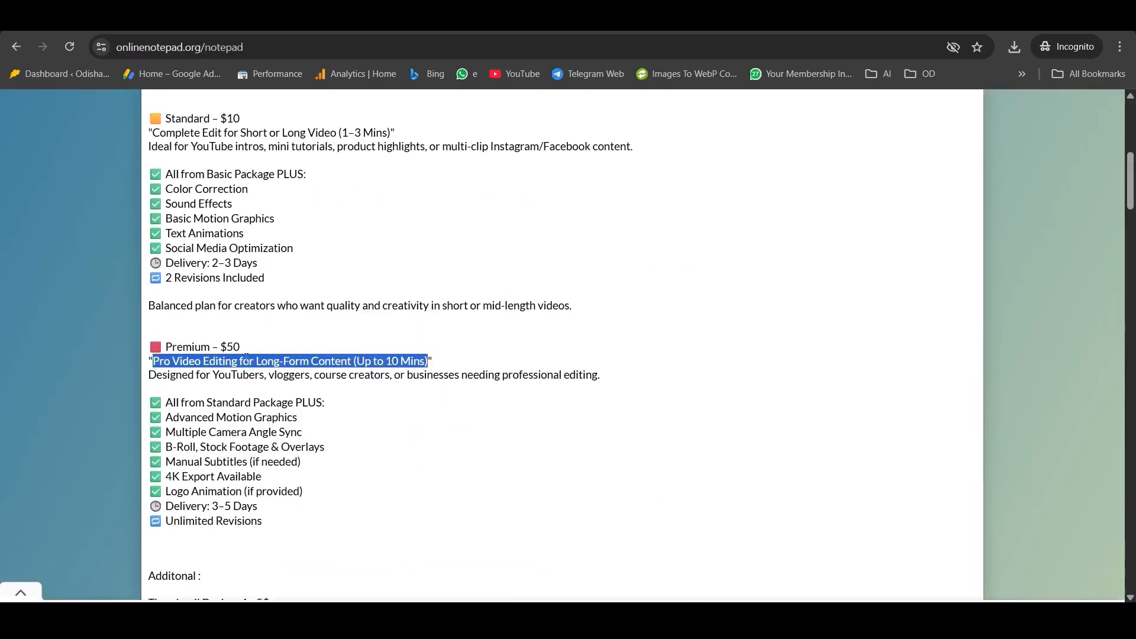
scroll(220, 431, "down", 5)
scroll(218, 425, "down", 1)
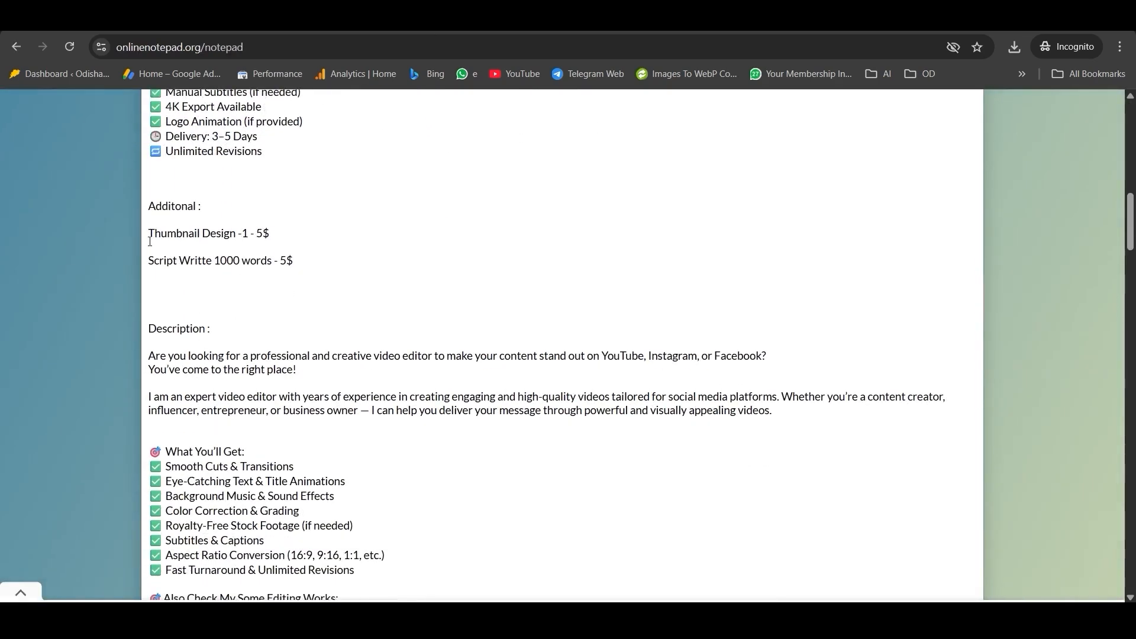
left_click_drag(149, 242, 249, 235)
key("ctrl+c")
key("ctrl+Tab")
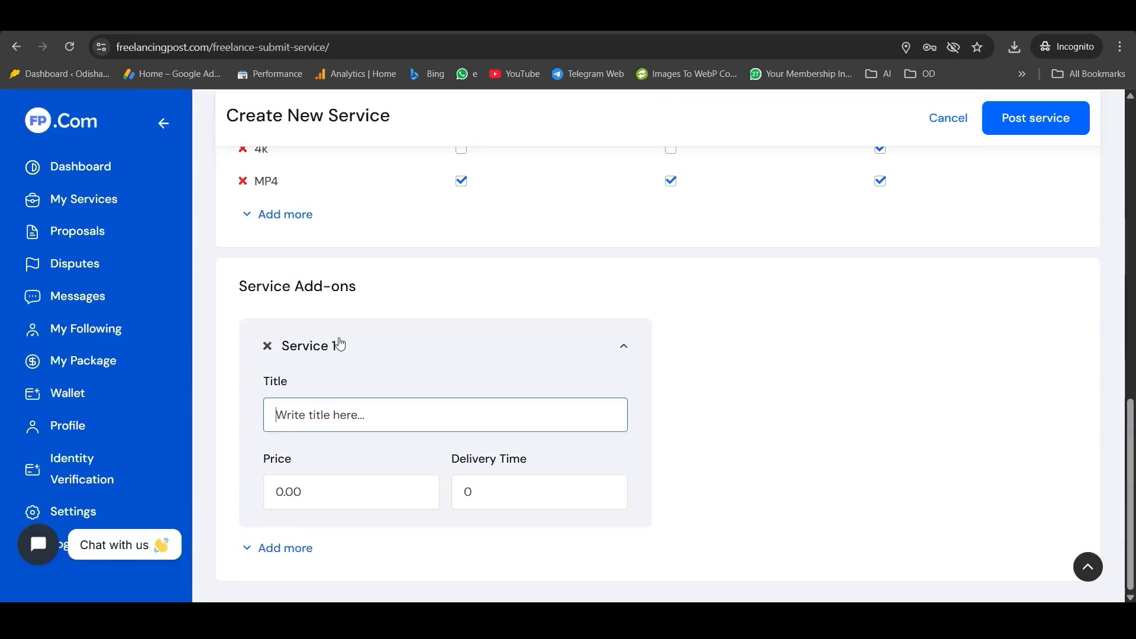
key("ctrl+v")
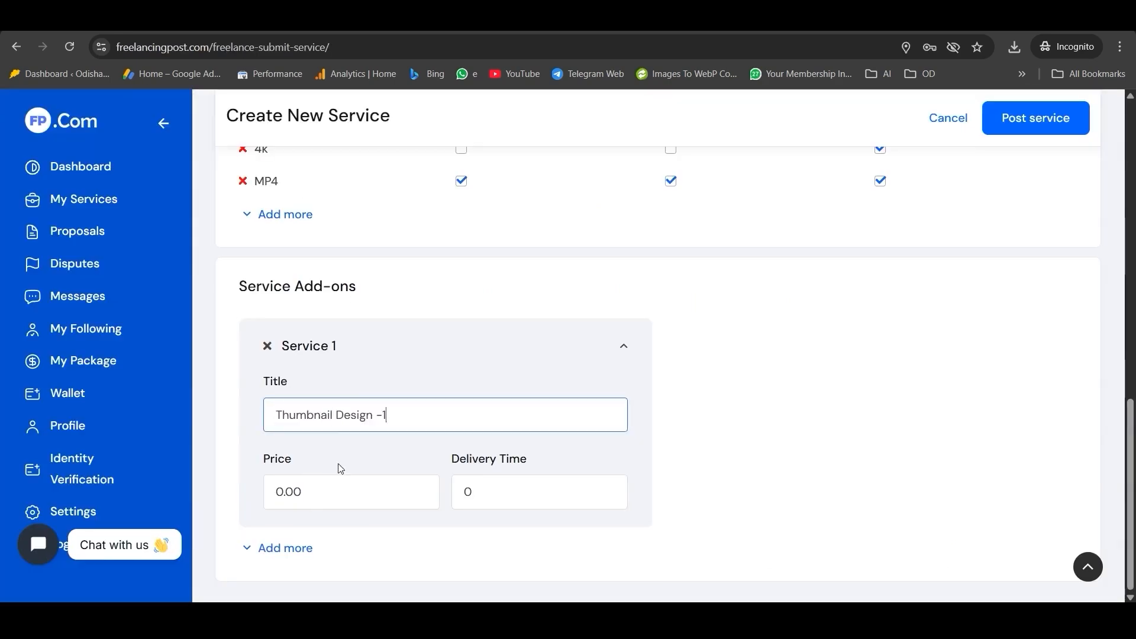
Set the thumbnail design add-on's price to 5 and its delivery time to 1.
left_click(319, 490)
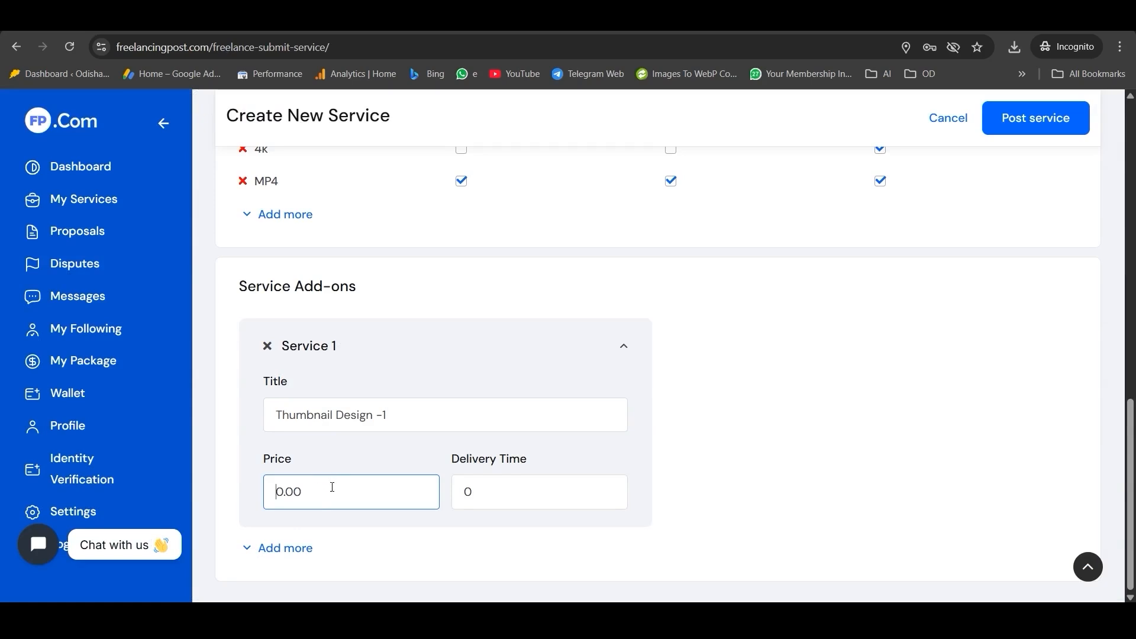
type("5")
left_click(474, 494)
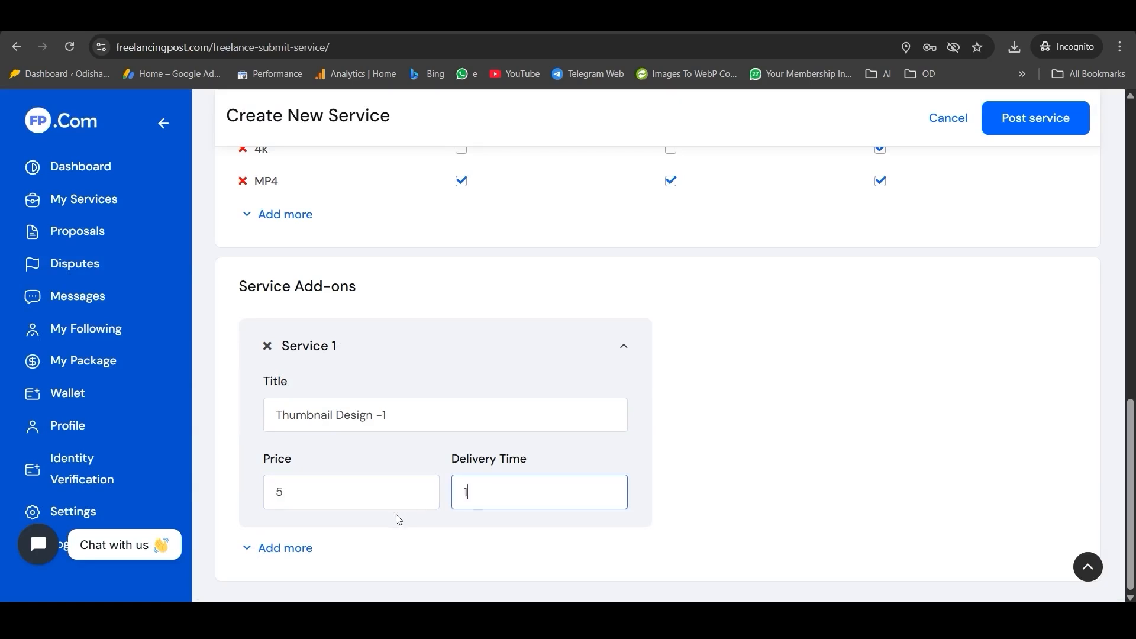
Add a second service add-on titled "Script Writte 1000 words", copied from the online notepad.
left_click(310, 546)
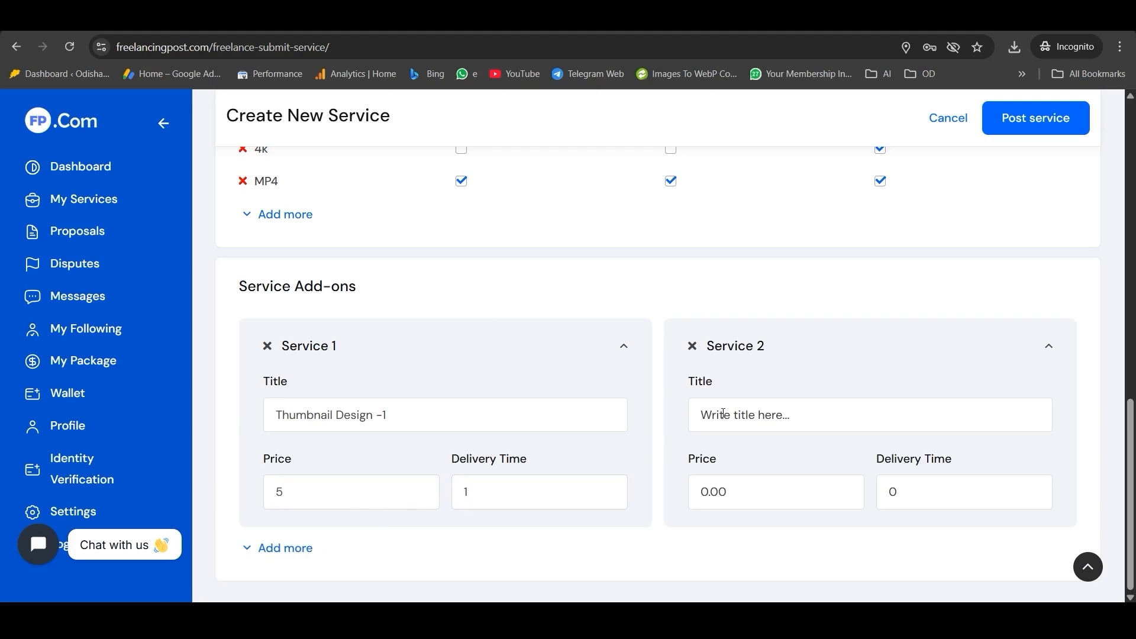
left_click(202, 19)
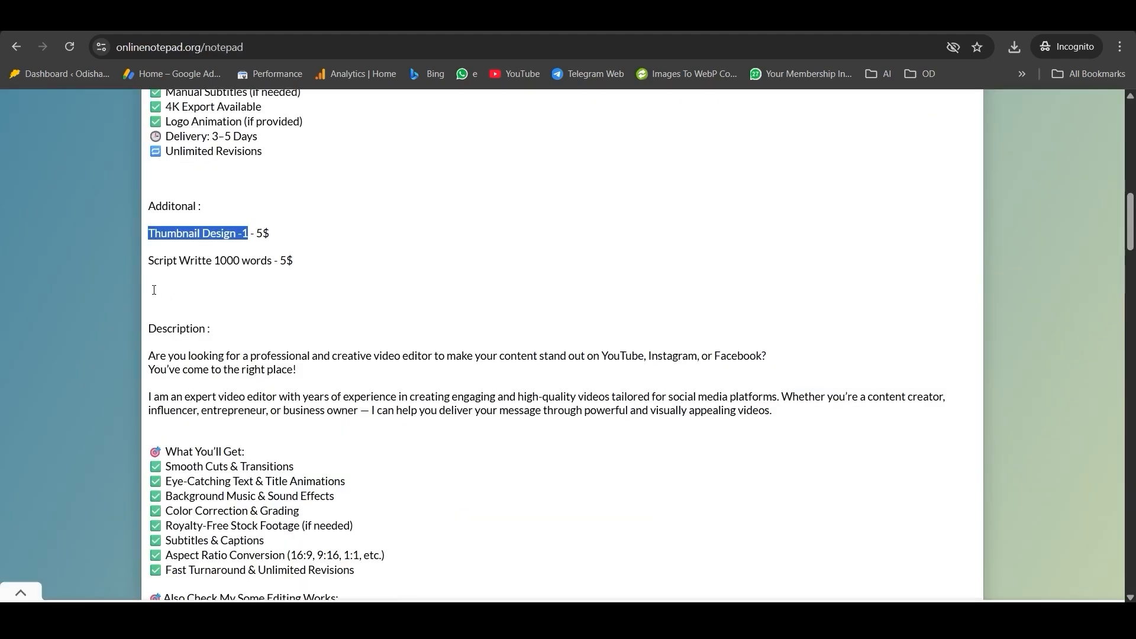
left_click_drag(149, 260, 273, 261)
key("ctrl+c")
key("ctrl+shift+Tab")
key("ctrl+v")
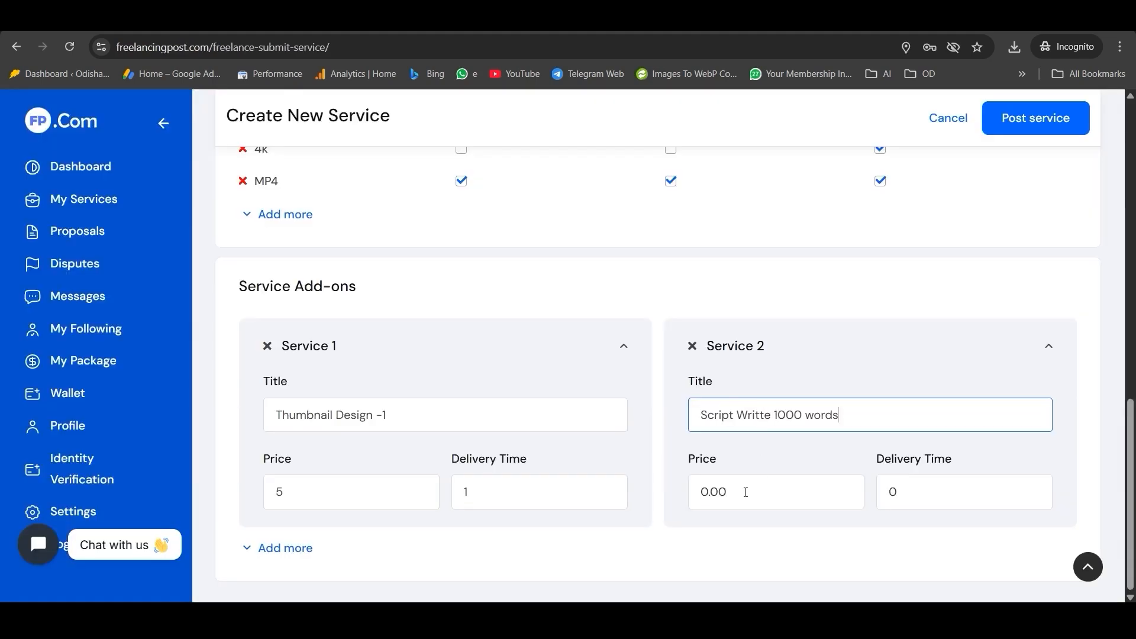
Set the script writing add-on's price to 10 and its delivery time to 4.
left_click(742, 497)
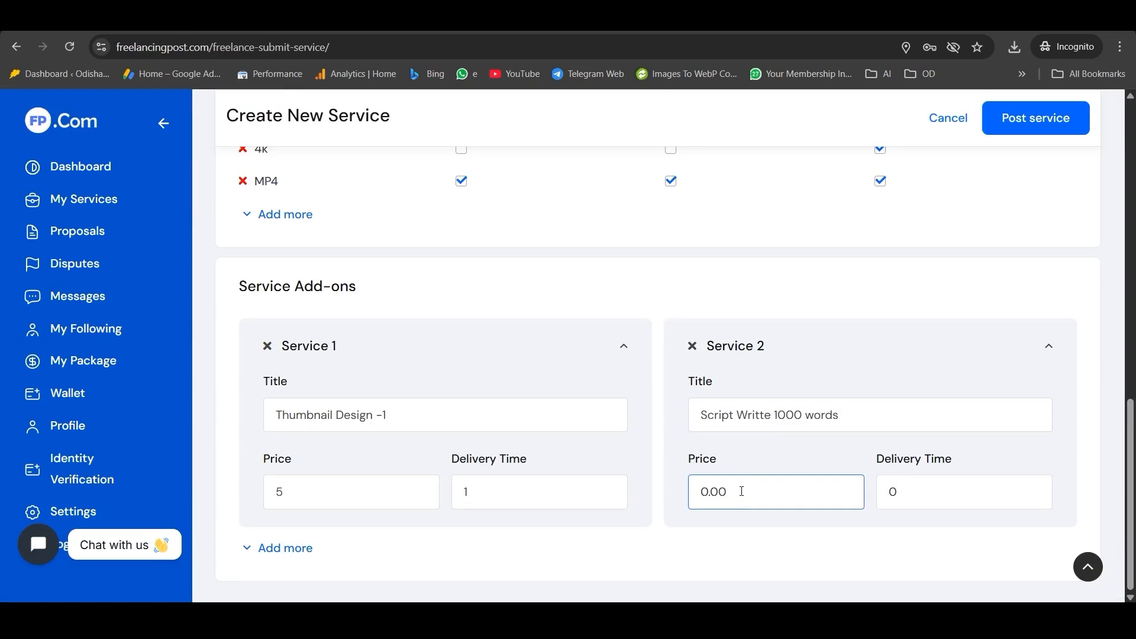
type("10")
left_click(917, 490)
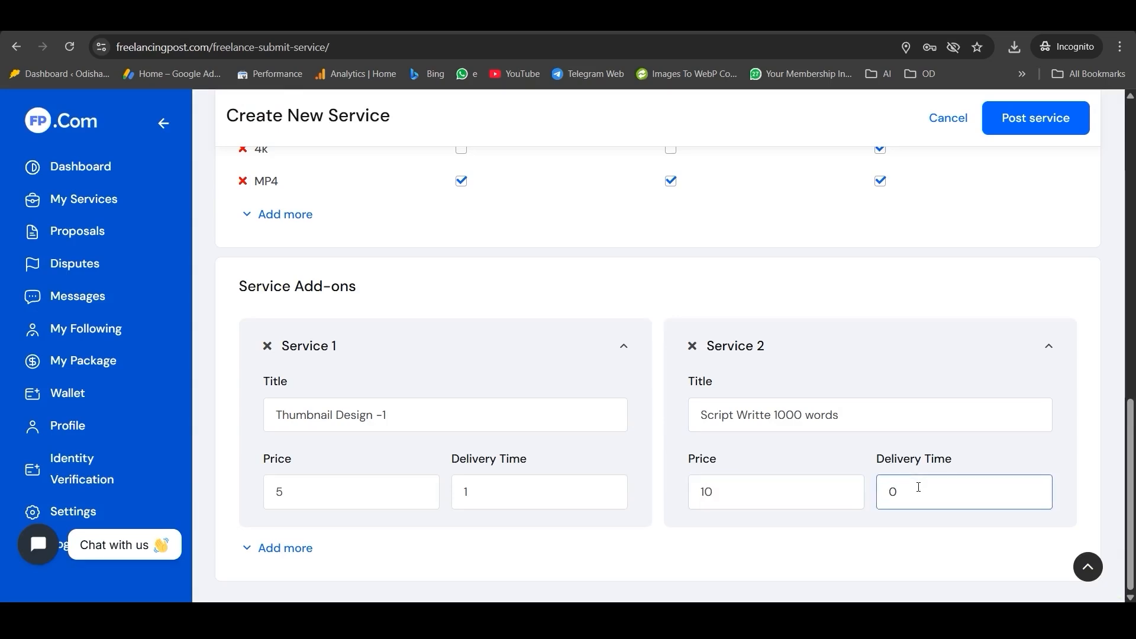
type("4")
left_click(823, 473)
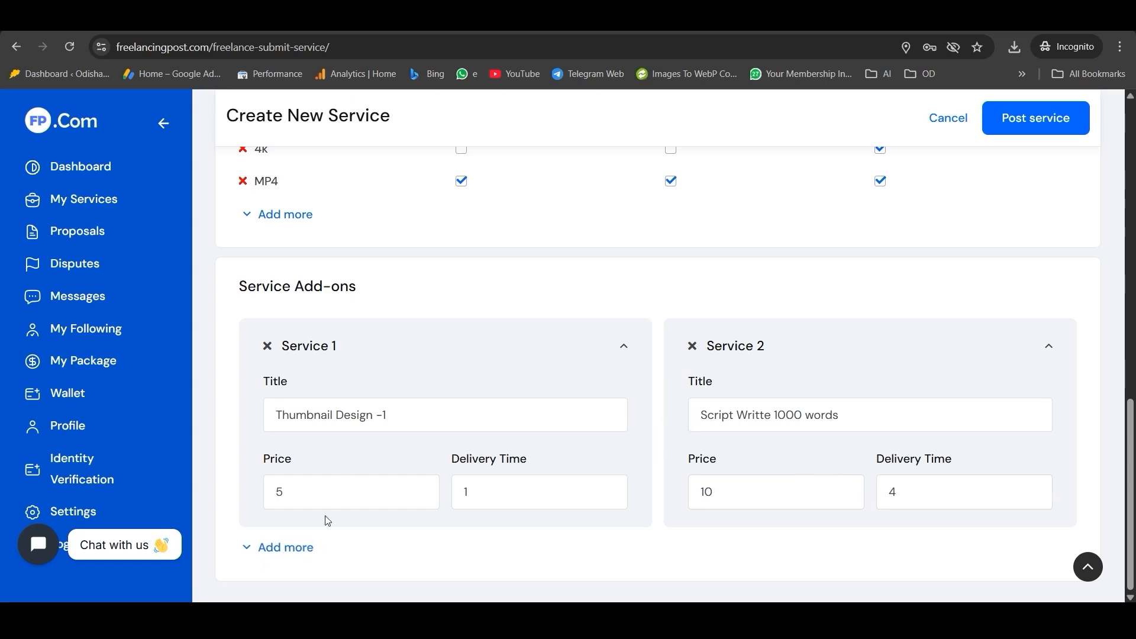
Change the pricing time type to Day and check the package and add-on values below it.
scroll(385, 441, "up", 10)
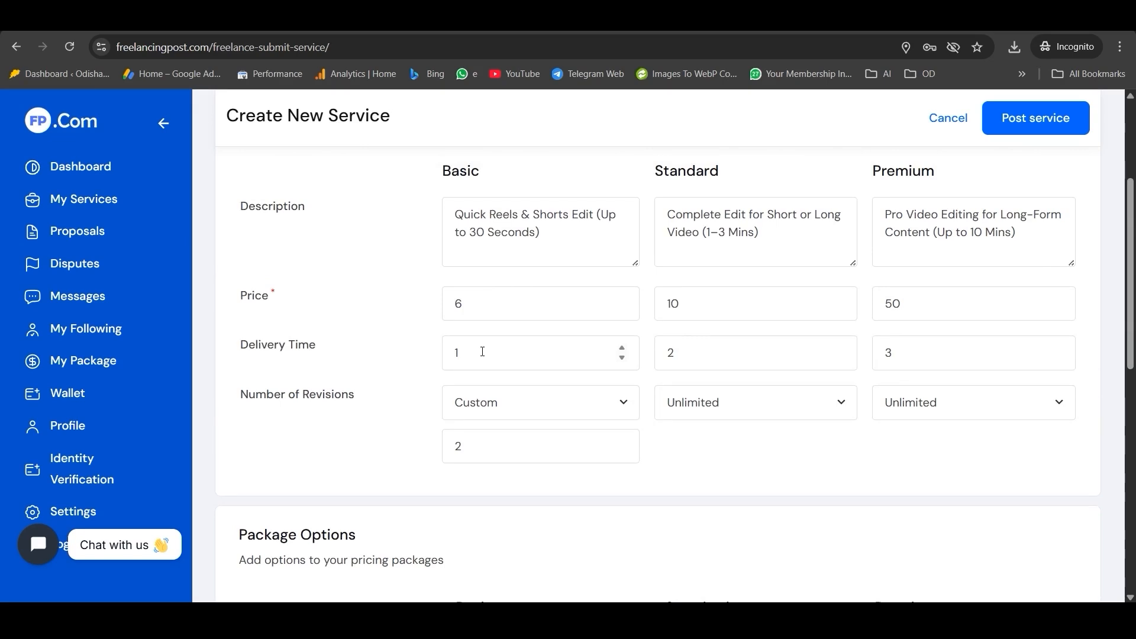
scroll(330, 349, "up", 4)
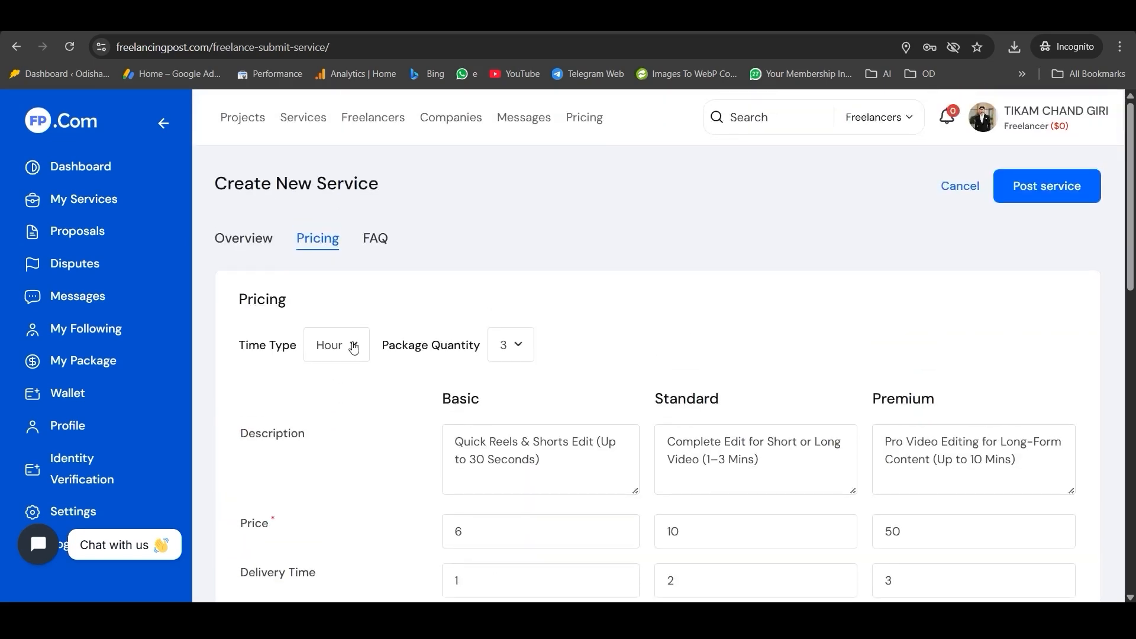
left_click(353, 347)
left_click(347, 399)
scroll(370, 415, "down", 3)
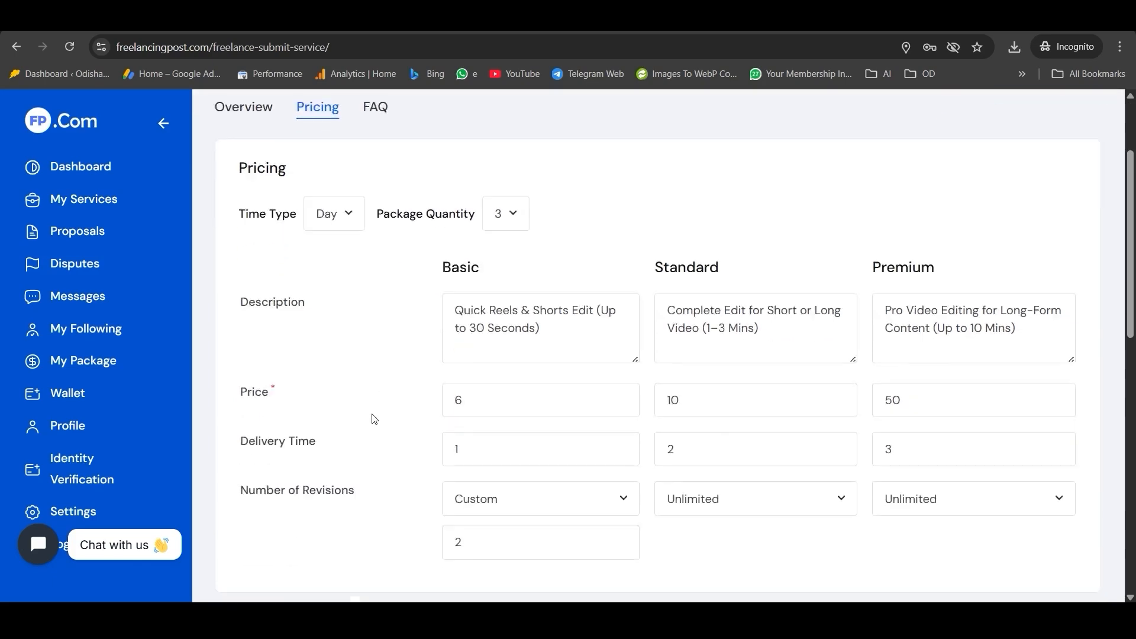
scroll(372, 413, "down", 10)
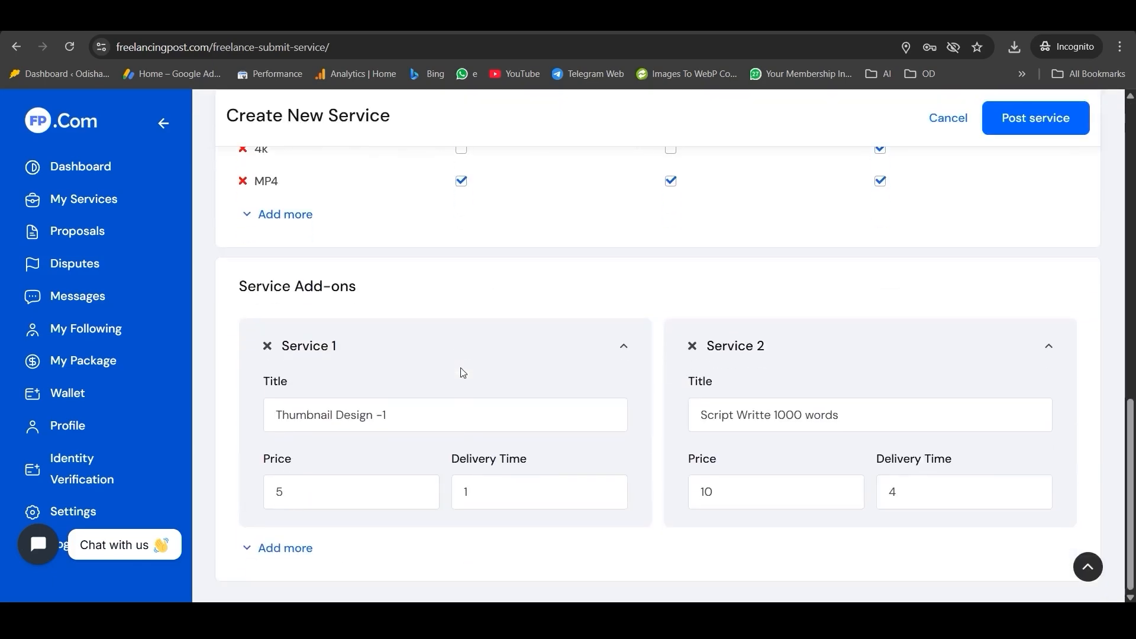
Open the service's FAQ section and examine how FAQ questions and answers appear on the sample Figma design listing.
scroll(459, 373, "up", 14)
left_click(374, 239)
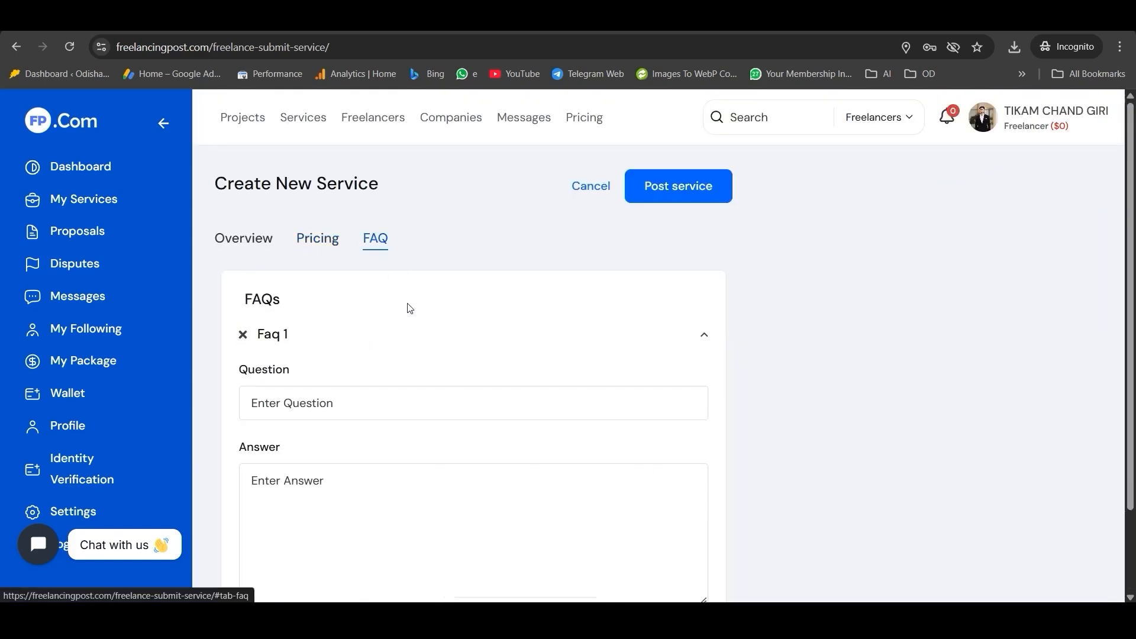
scroll(409, 317, "down", 2)
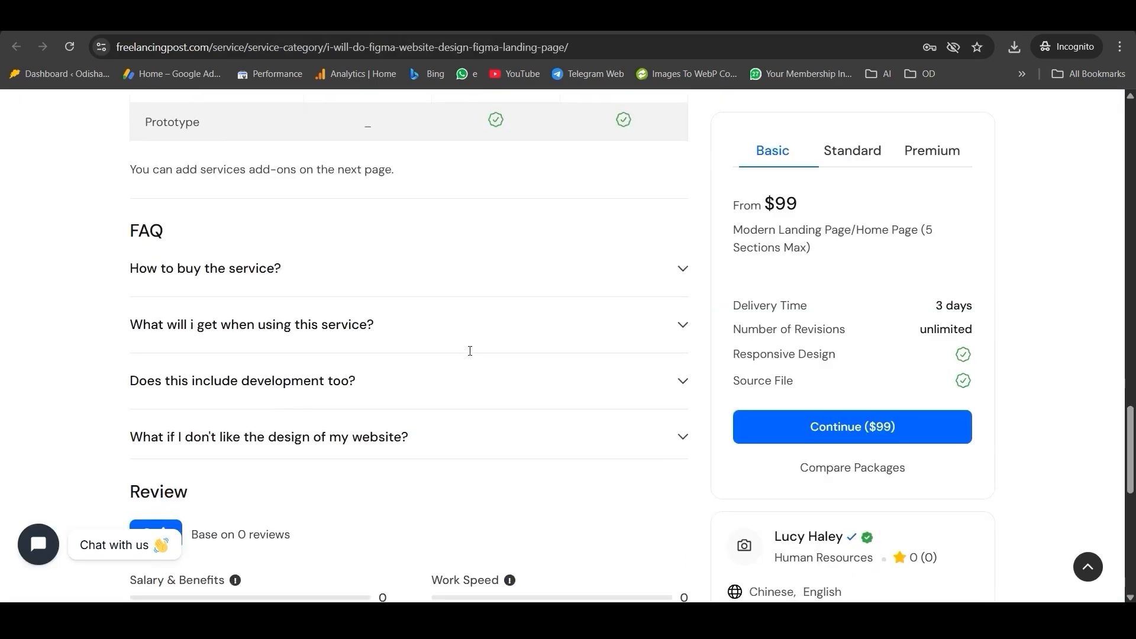
left_click_drag(127, 233, 220, 273)
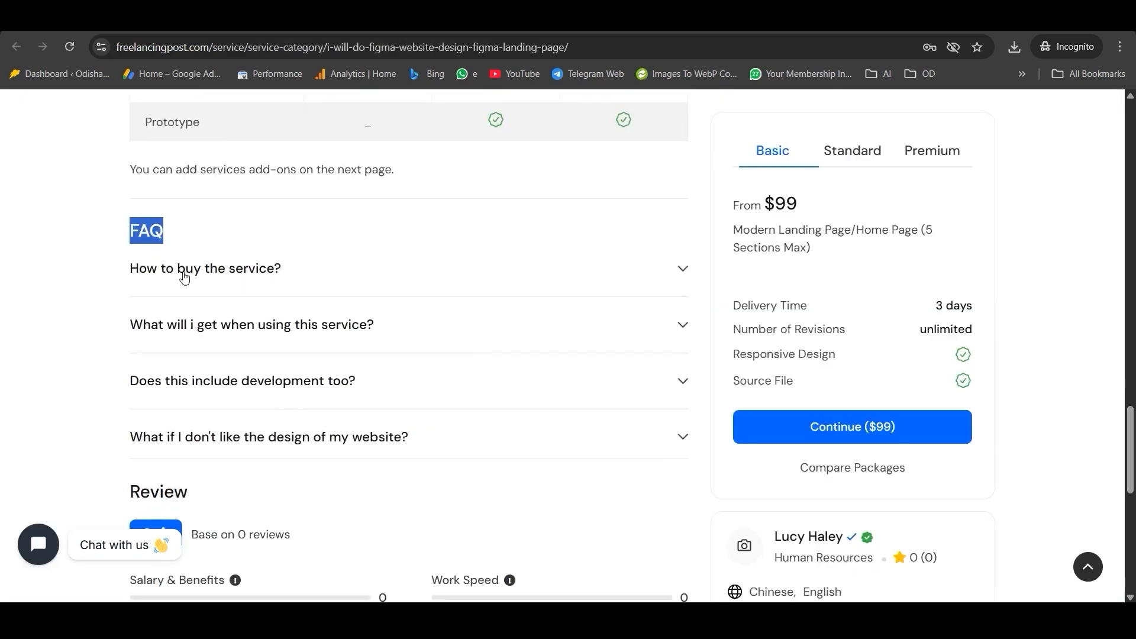
left_click(209, 272)
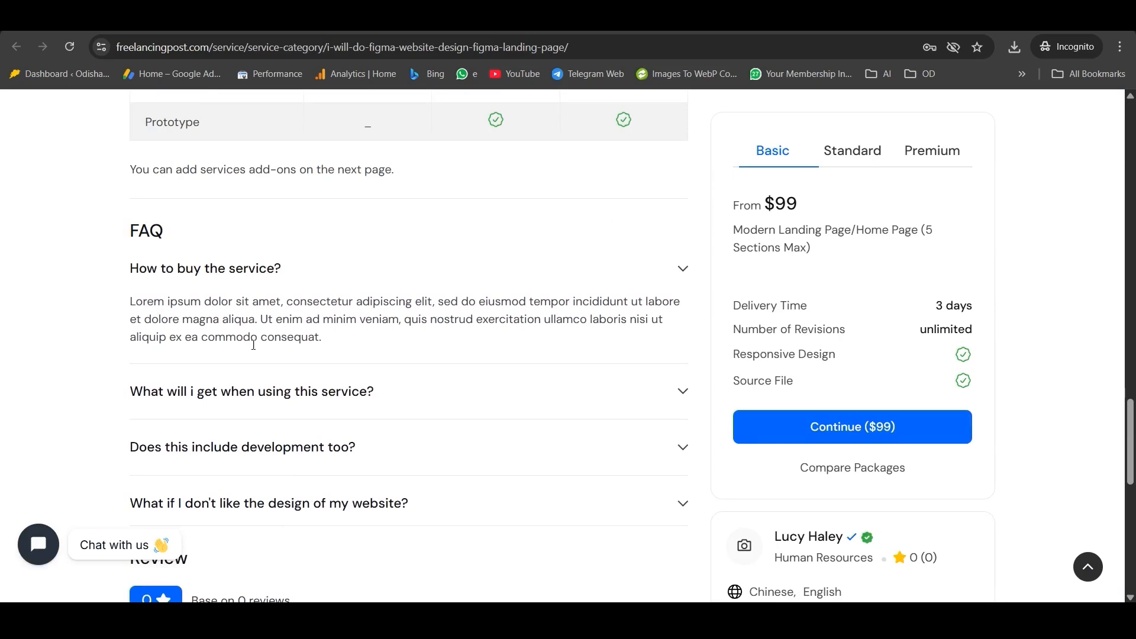
scroll(253, 344, "down", 3)
scroll(200, 252, "up", 8)
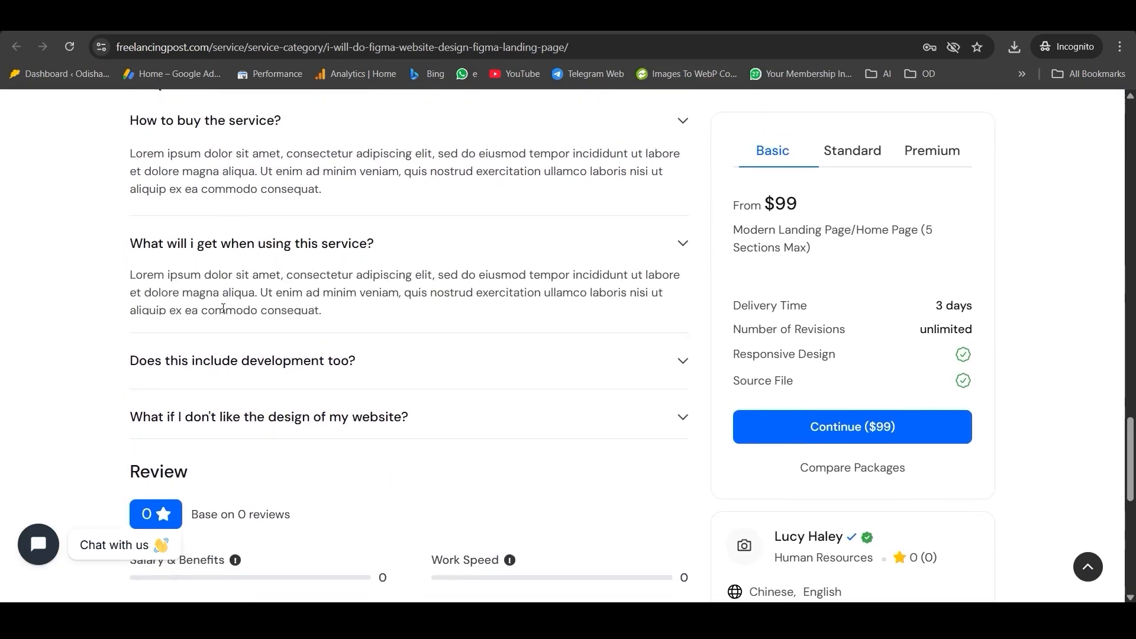
scroll(218, 311, "up", 1)
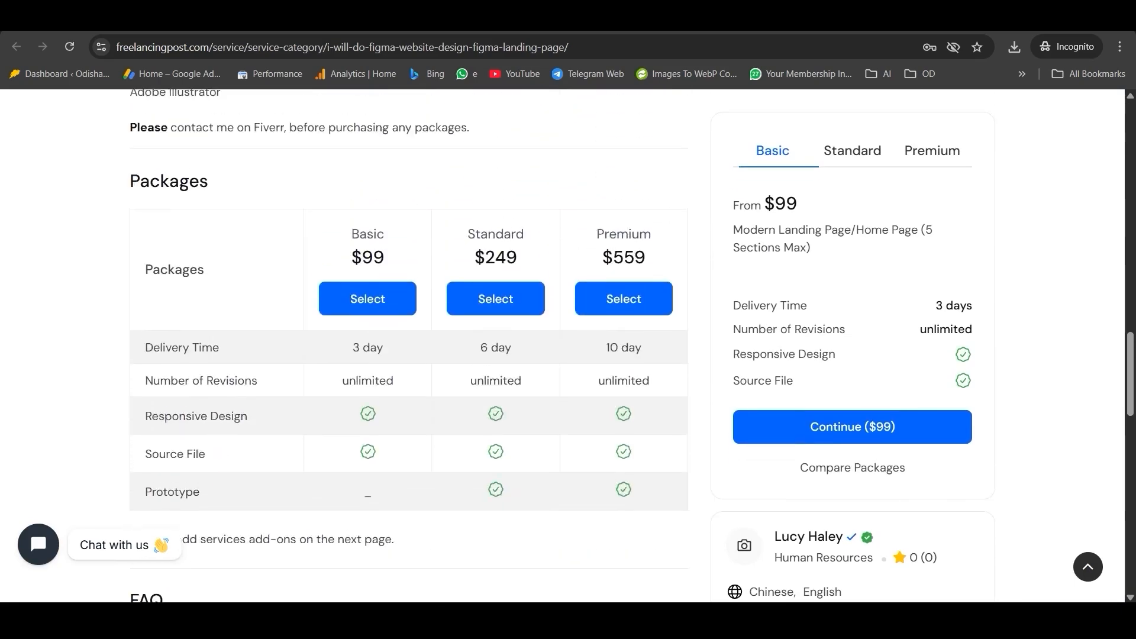
Set the first FAQ's question to "What type of videos do you edit?", copied from the FAQs in the online notepad.
left_click(255, 16)
scroll(286, 343, "down", 8)
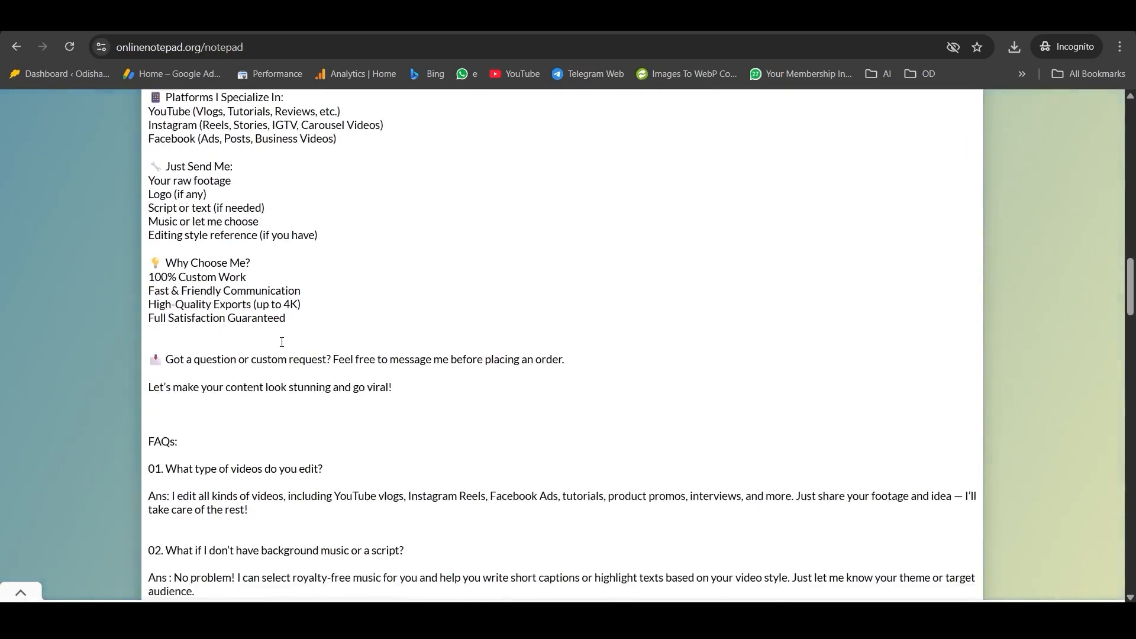
scroll(280, 338, "down", 3)
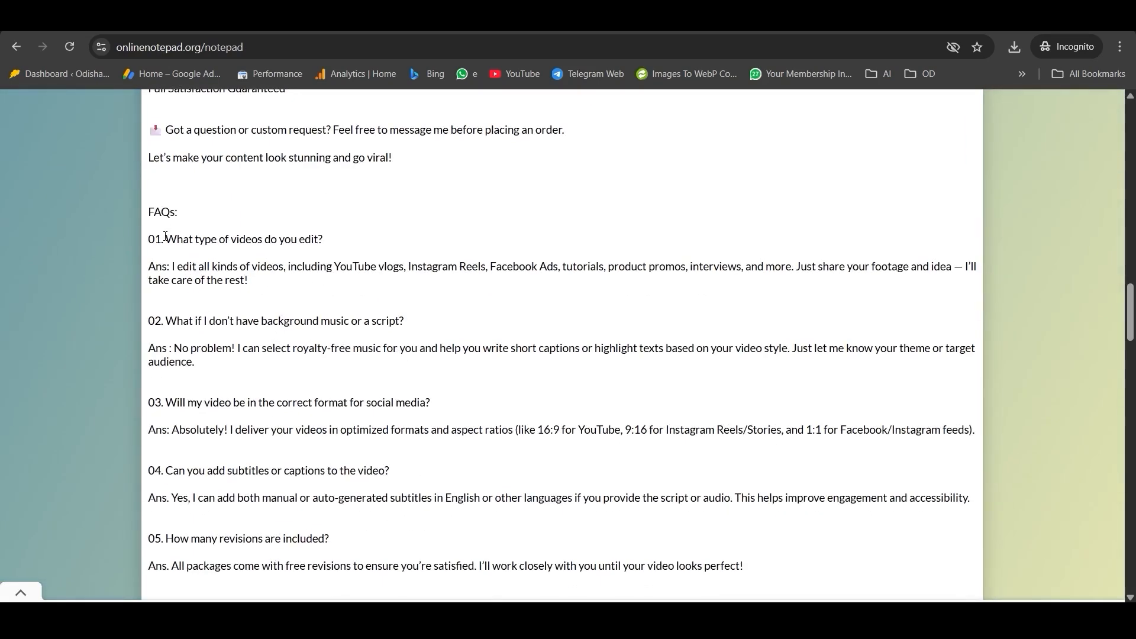
left_click_drag(165, 236, 331, 236)
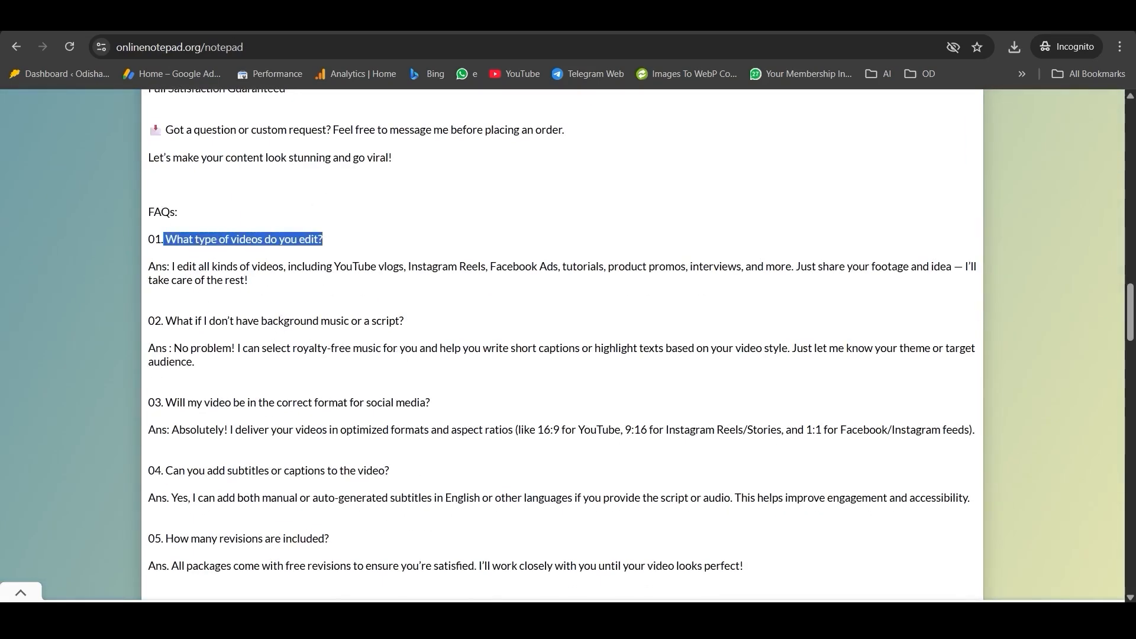
key("ctrl+c")
key("ctrl+shift+Tab")
left_click(307, 289)
key("ctrl+v")
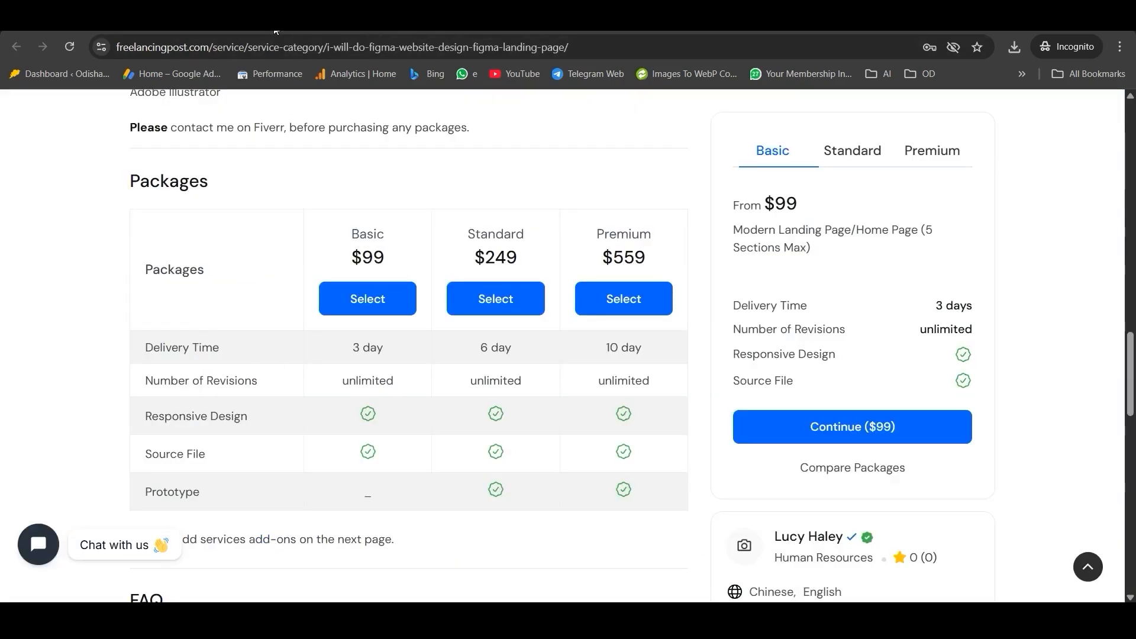
Fill the first FAQ's answer with the notepad reply starting "I edit all kinds of videos", and add a second FAQ entry.
left_click(275, 28)
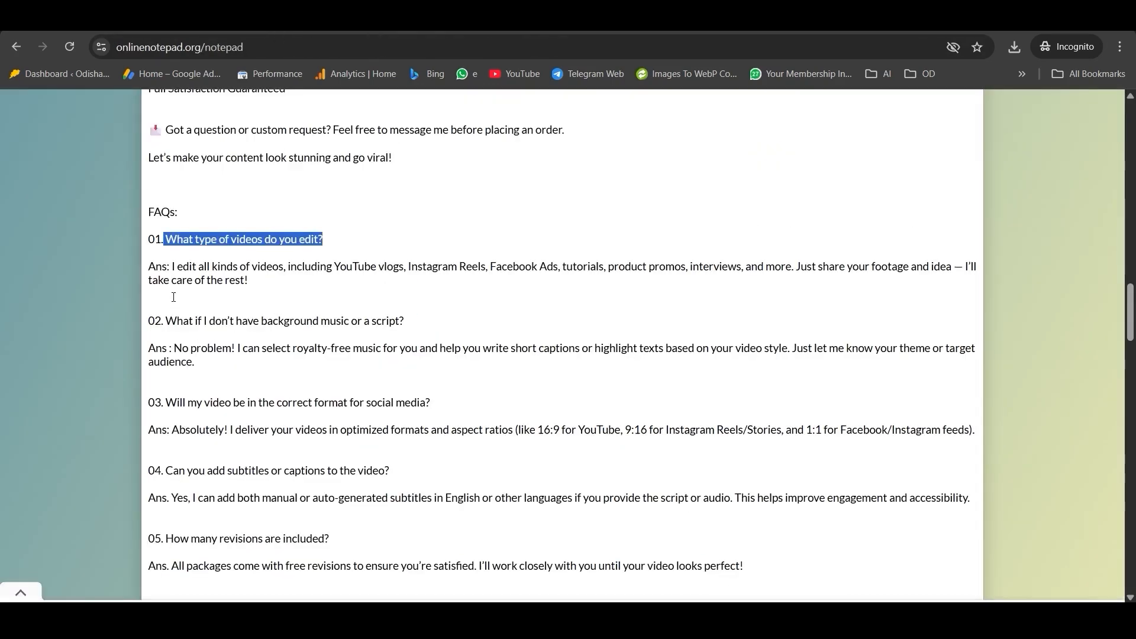
left_click_drag(174, 265, 250, 283)
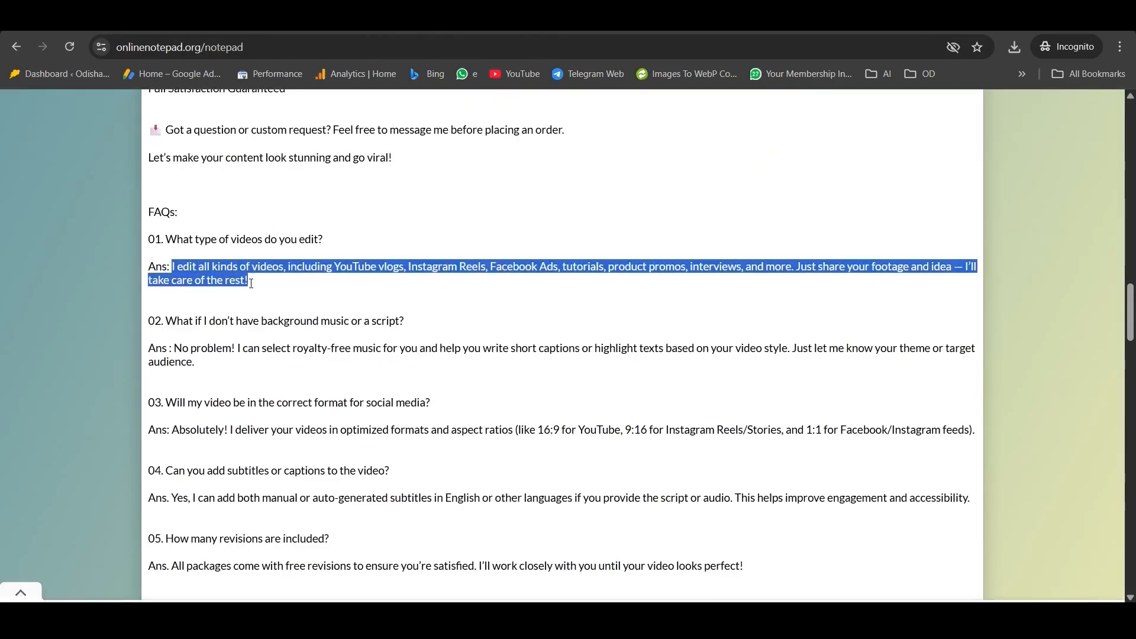
key("ctrl+c")
key("ctrl+Tab")
left_click(302, 390)
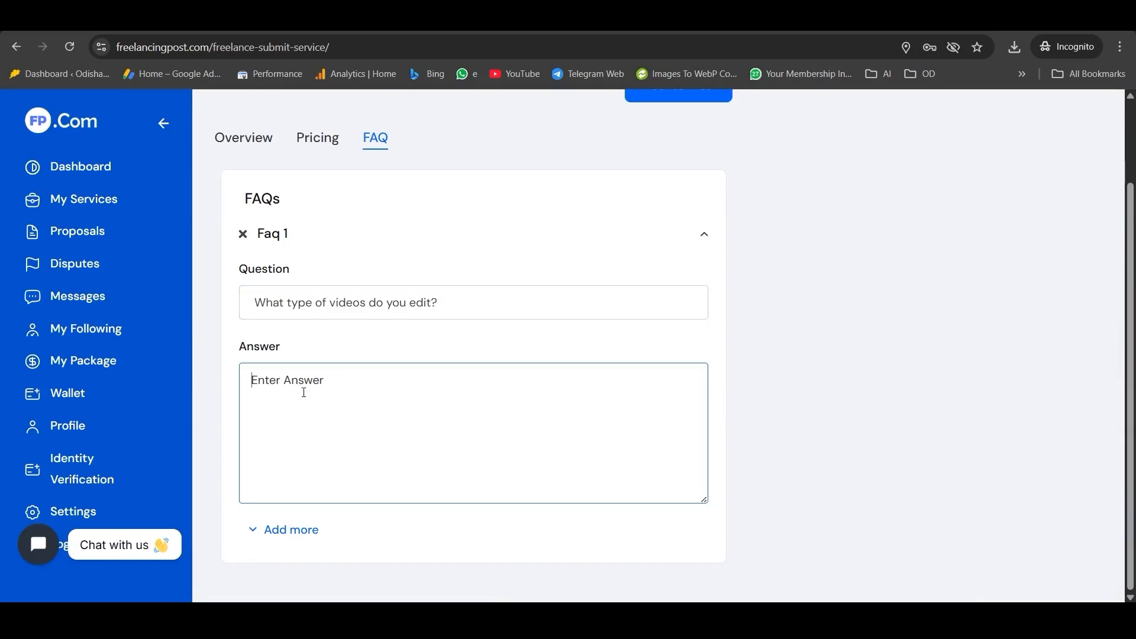
key("ctrl+v")
left_click(266, 530)
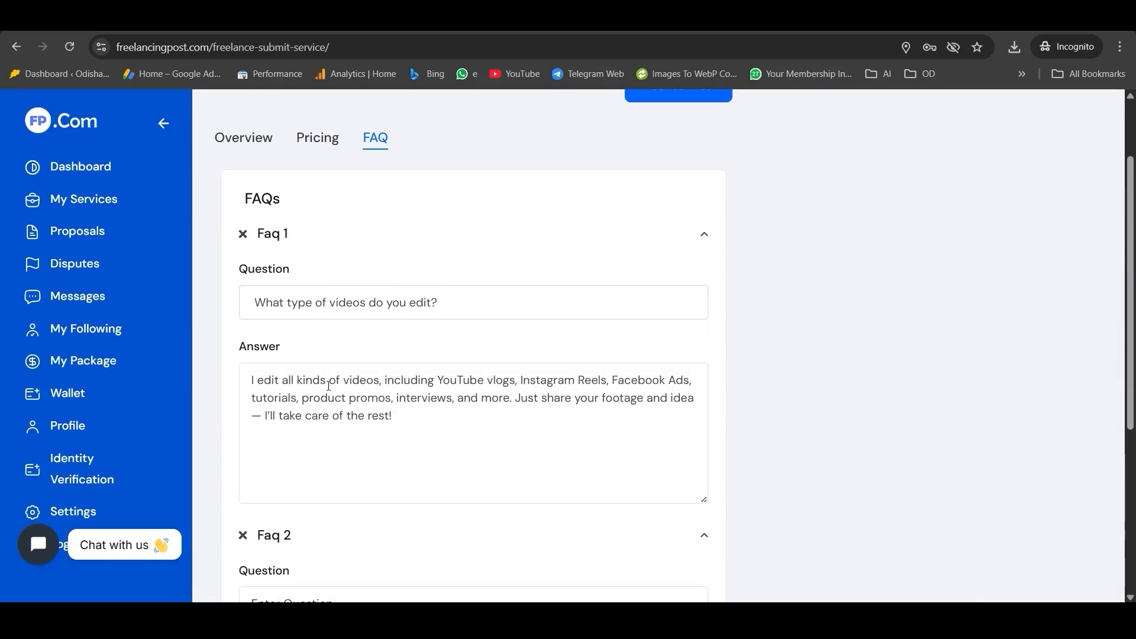
Set the second FAQ's question to "What if I don't have background music or a script?", copied from the online notepad.
scroll(350, 257, "down", 3)
key("ctrl+Tab")
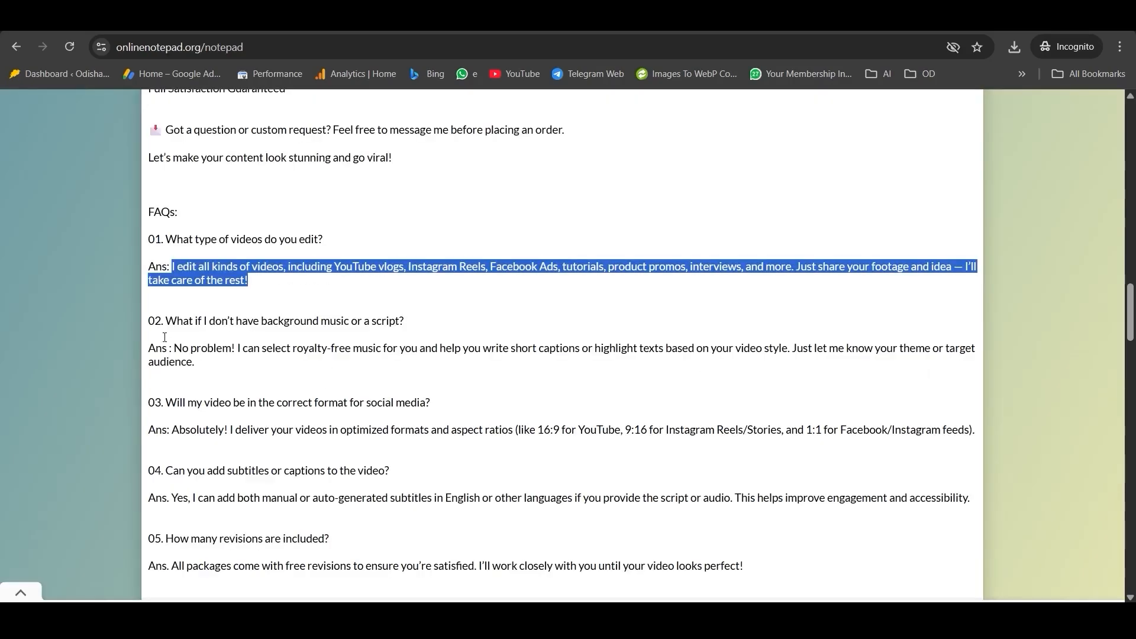
left_click_drag(166, 321, 416, 319)
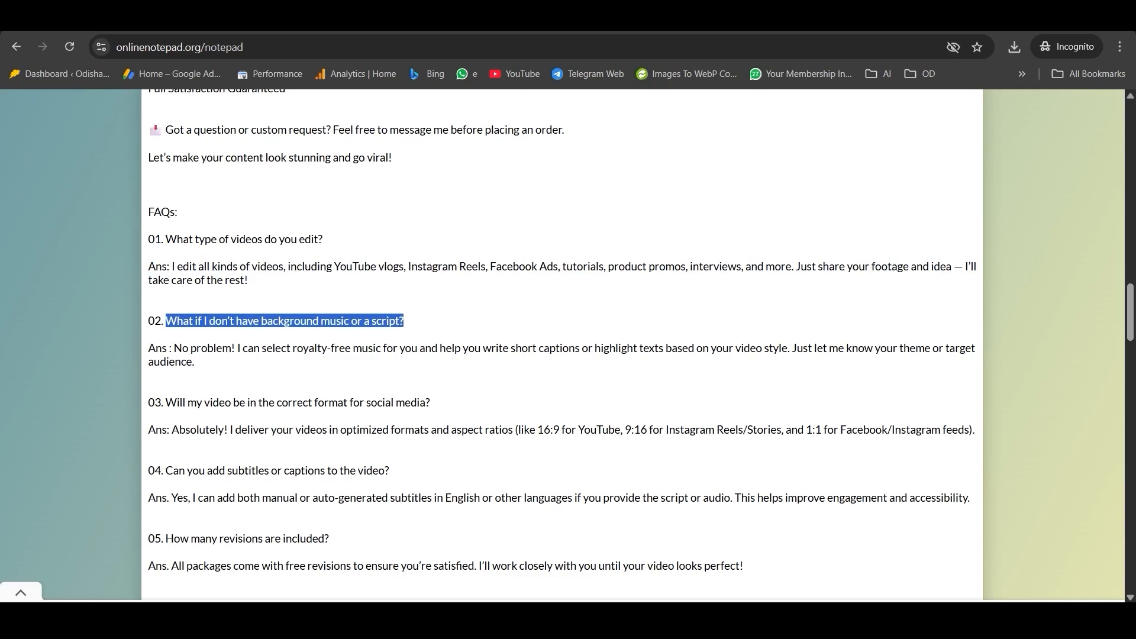
key("ctrl+c")
key("ctrl+Tab")
left_click(314, 431)
key("ctrl+v")
scroll(316, 379, "down", 2)
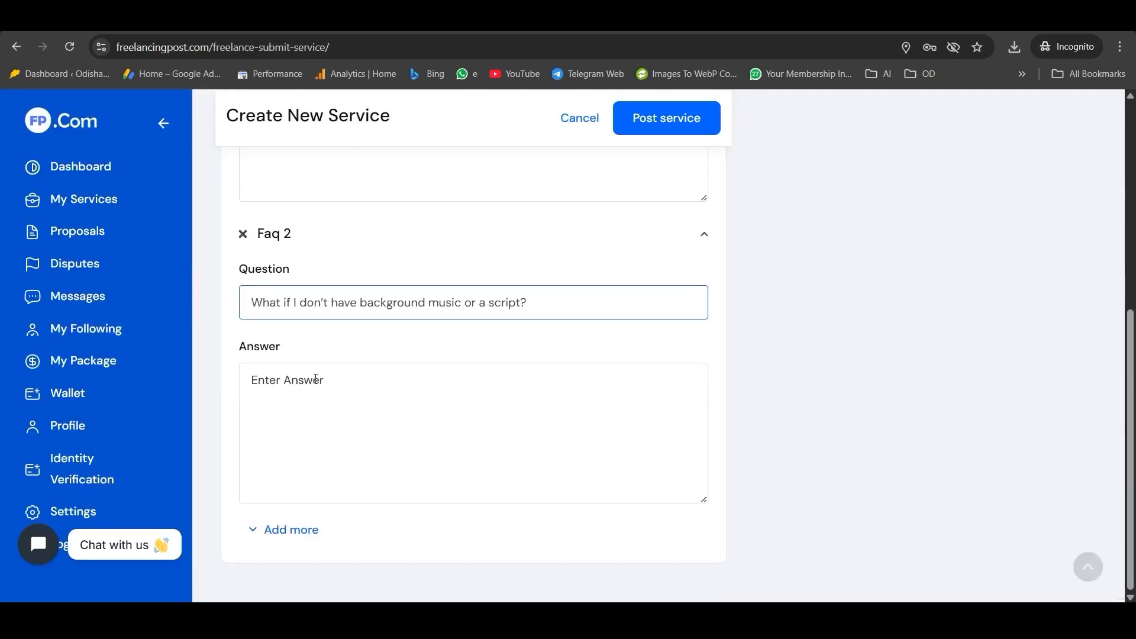
Fill the second FAQ's answer with the notepad reply starting "No problem! I can select royalty-free music", and add a third FAQ entry.
left_click(316, 380)
key("ctrl+Tab")
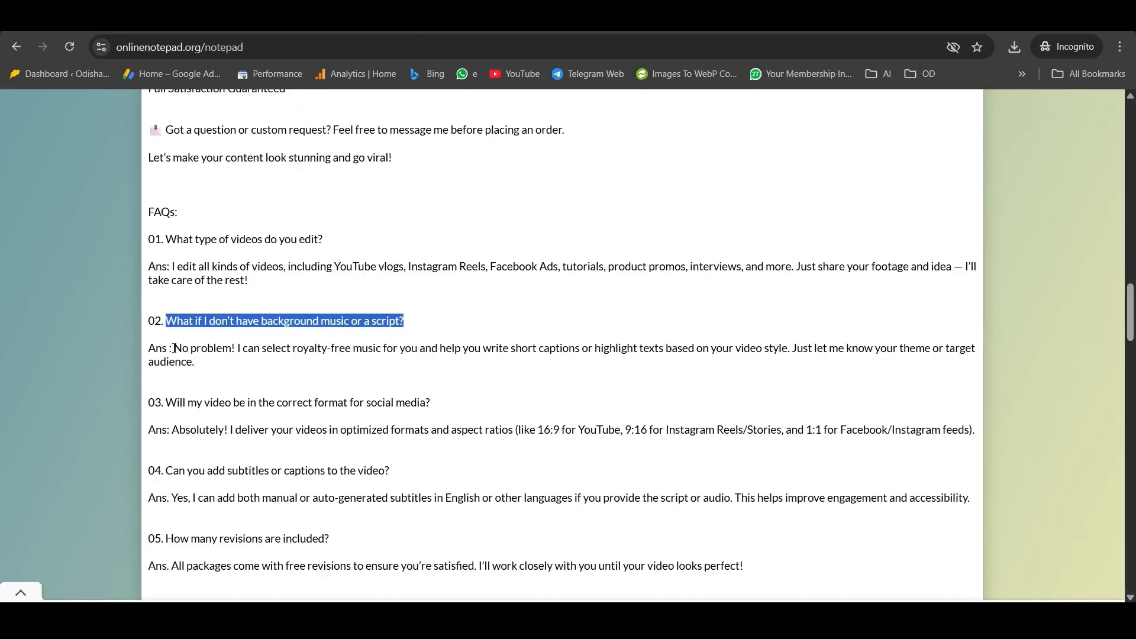
left_click_drag(174, 348, 197, 365)
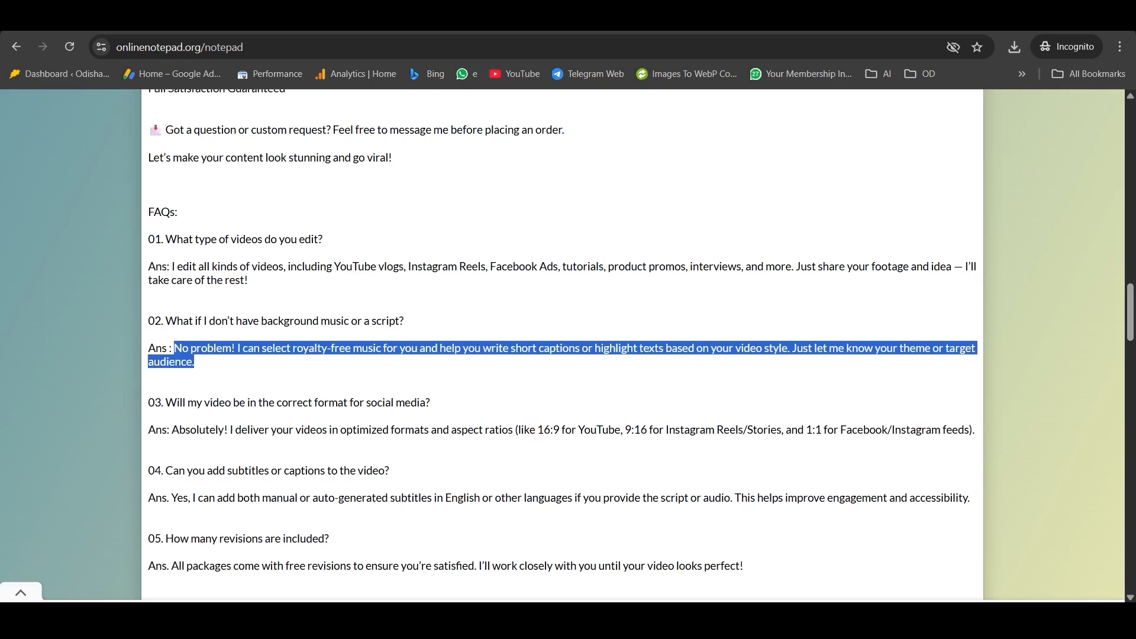
key("ctrl+Tab")
key("ctrl+v")
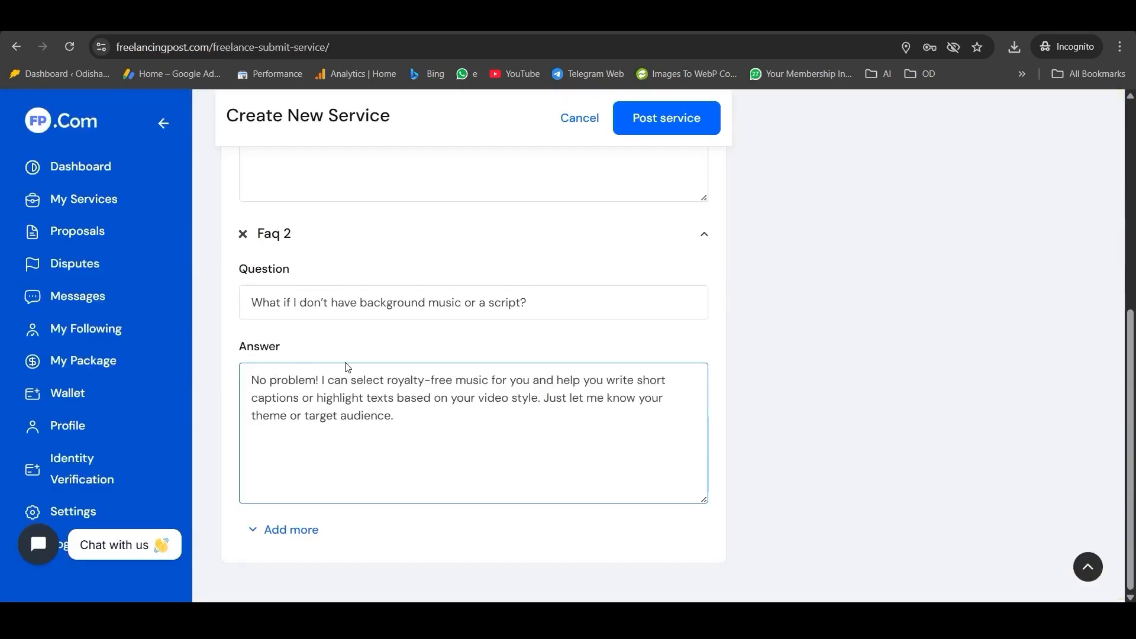
scroll(347, 368, "up", 2)
scroll(346, 367, "down", 2)
left_click(296, 530)
scroll(412, 349, "down", 2)
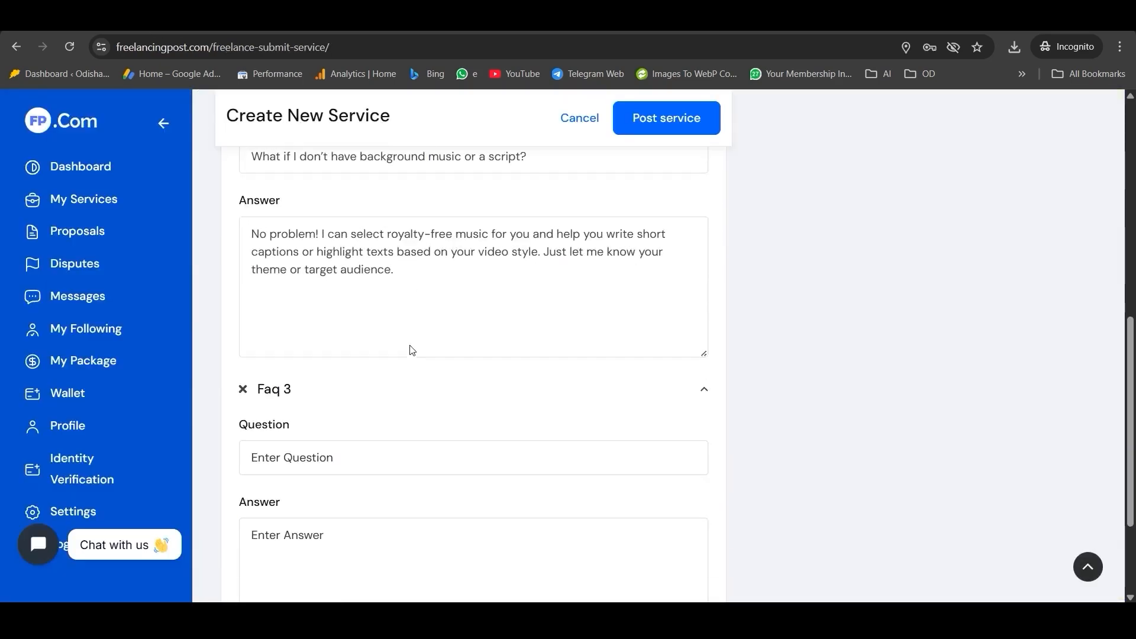
Set the third FAQ's question to "Will my video be in the correct format for social media?", copied from the notepad.
scroll(412, 350, "down", 3)
key("ctrl+Tab")
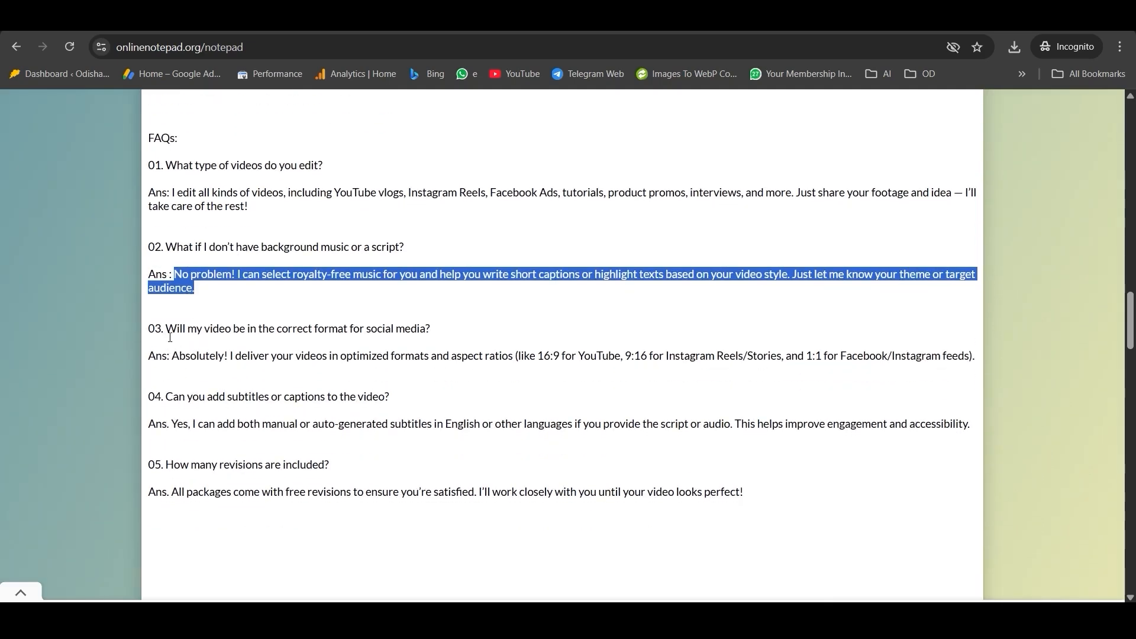
left_click_drag(167, 329, 443, 330)
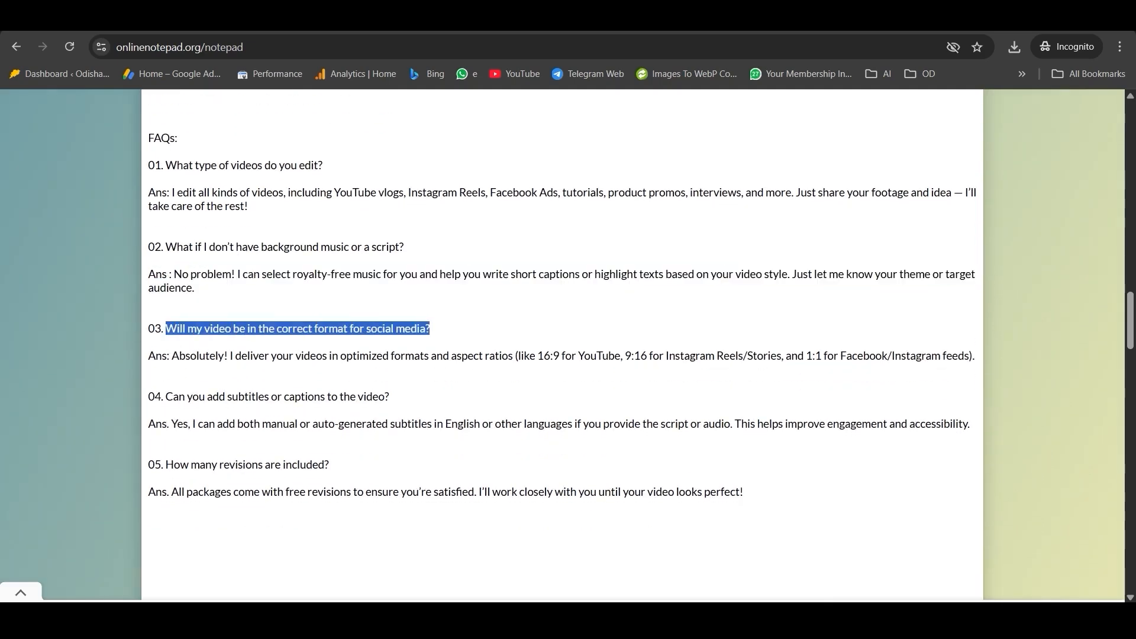
left_click(197, 20)
left_click(287, 302)
key("ctrl+v")
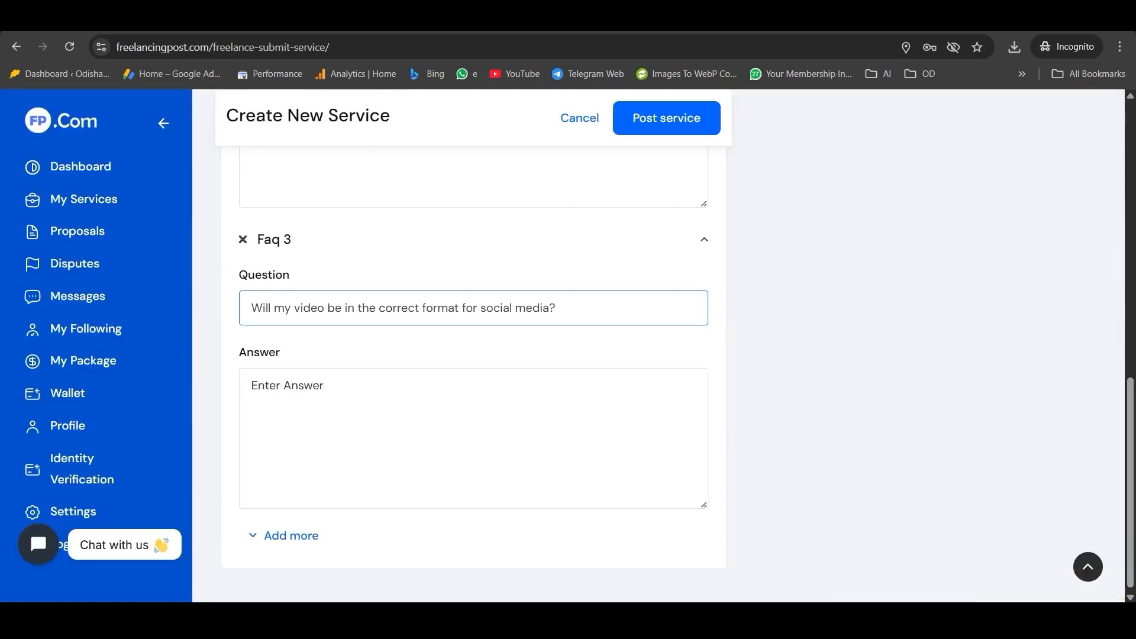
Fill the third FAQ's answer with the notepad reply starting "Absolutely! I deliver your videos in optimized formats".
left_click(296, 20)
left_click_drag(174, 359, 987, 366)
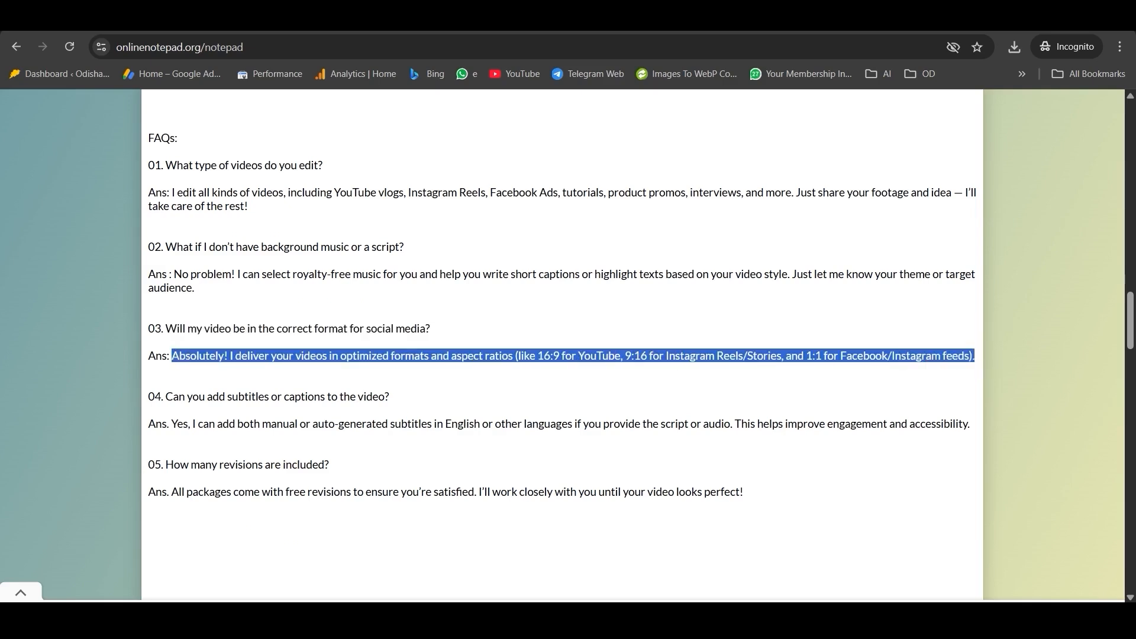
left_click(154, 20)
left_click(332, 426)
key("ctrl+v")
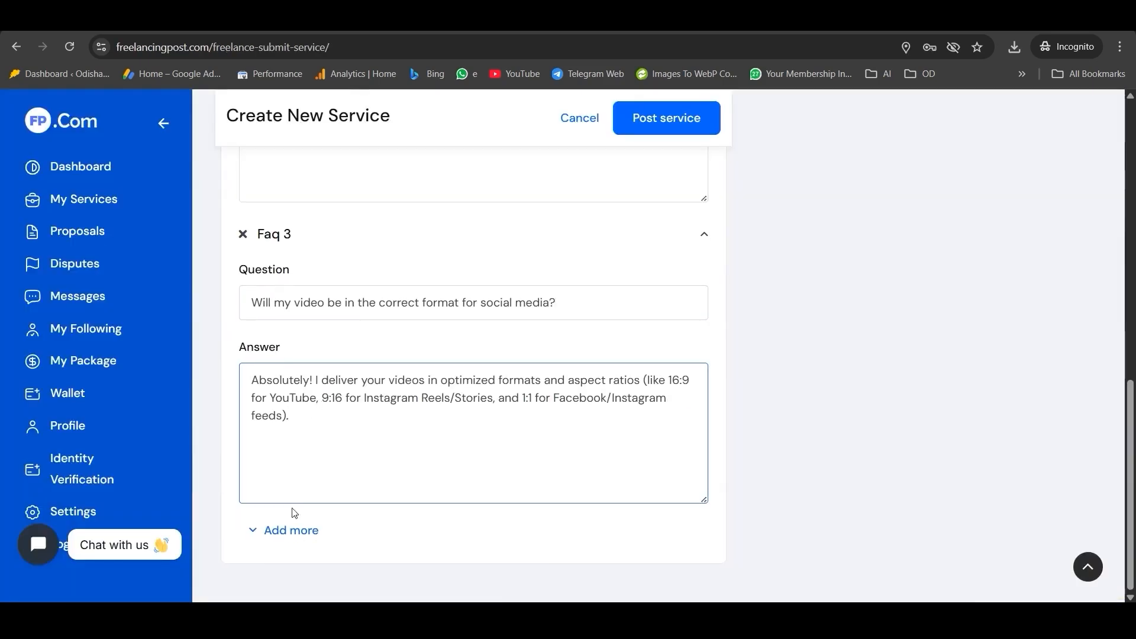
Add further FAQ entries and answer "How many revisions are included?" with the notepad reply starting "All packages come with free revisions".
left_click(293, 529)
scroll(320, 421, "down", 2)
key("ctrl+Tab")
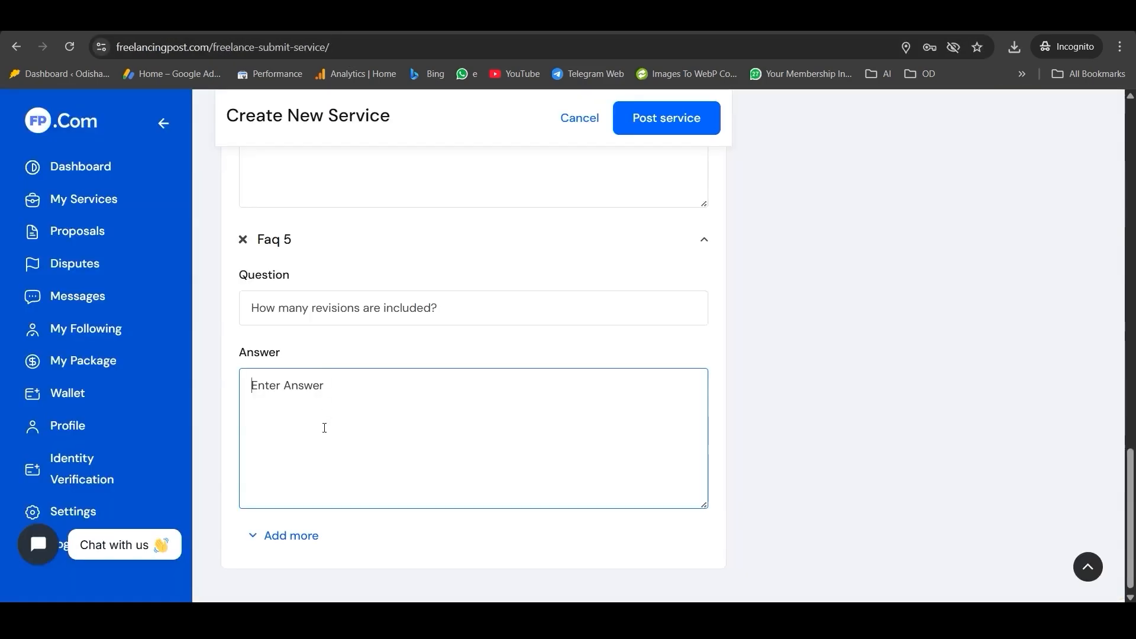
type("All packages come with free revisions to ensure you’re satisfied. I’ll work closely with you until your video looks perfect!")
Review the completed FAQs and the overview's title and description, and post the video editing service.
scroll(363, 396, "up", 10)
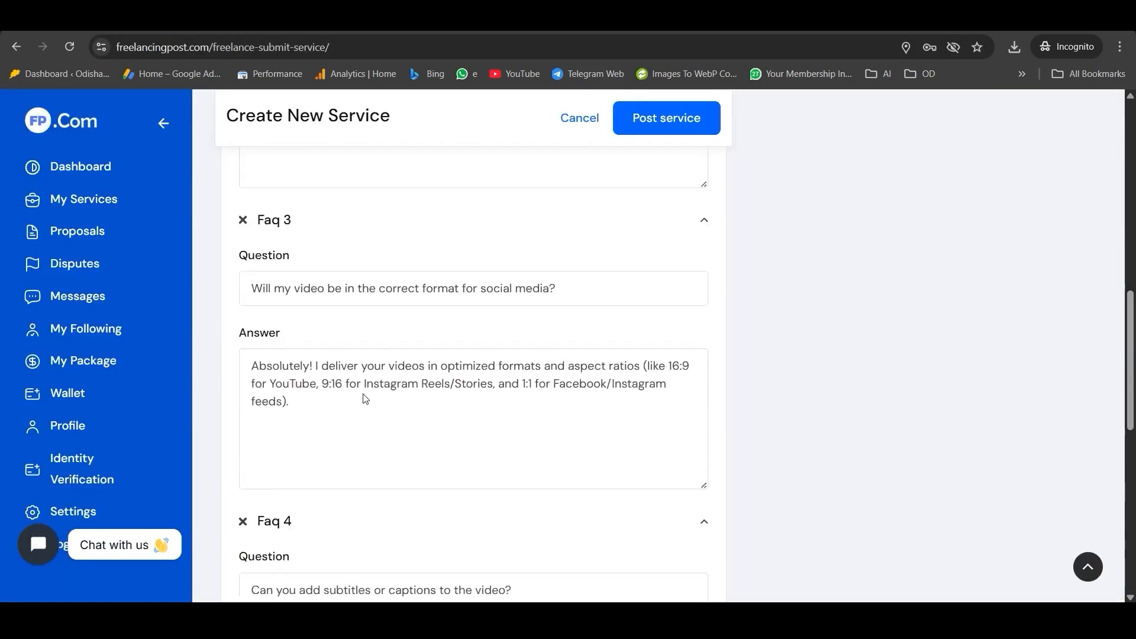
scroll(365, 399, "up", 10)
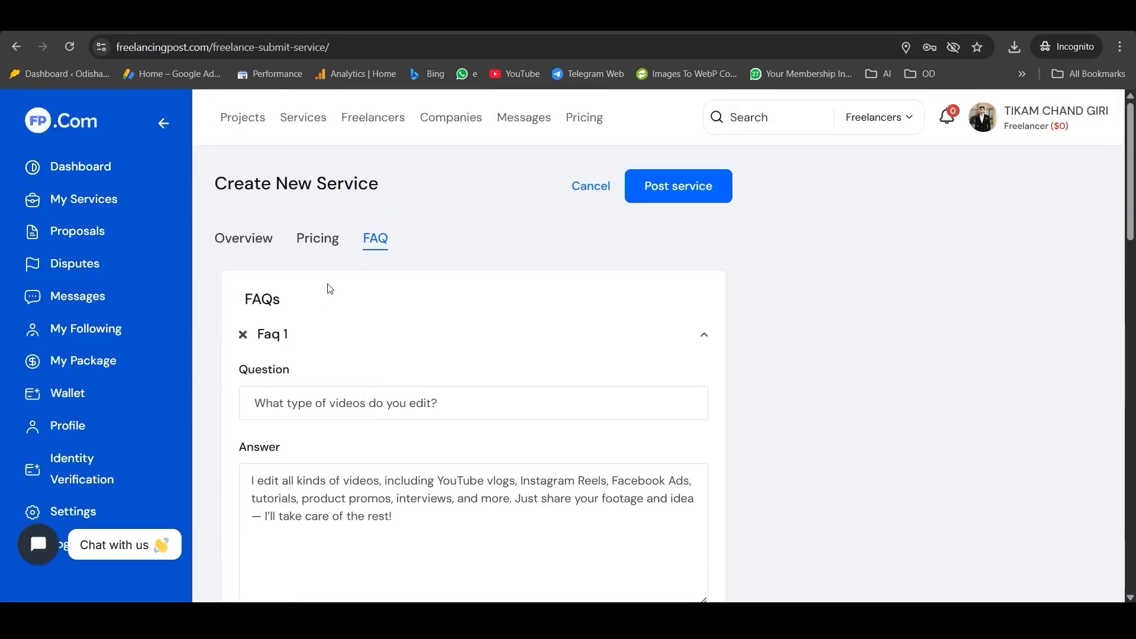
left_click(231, 242)
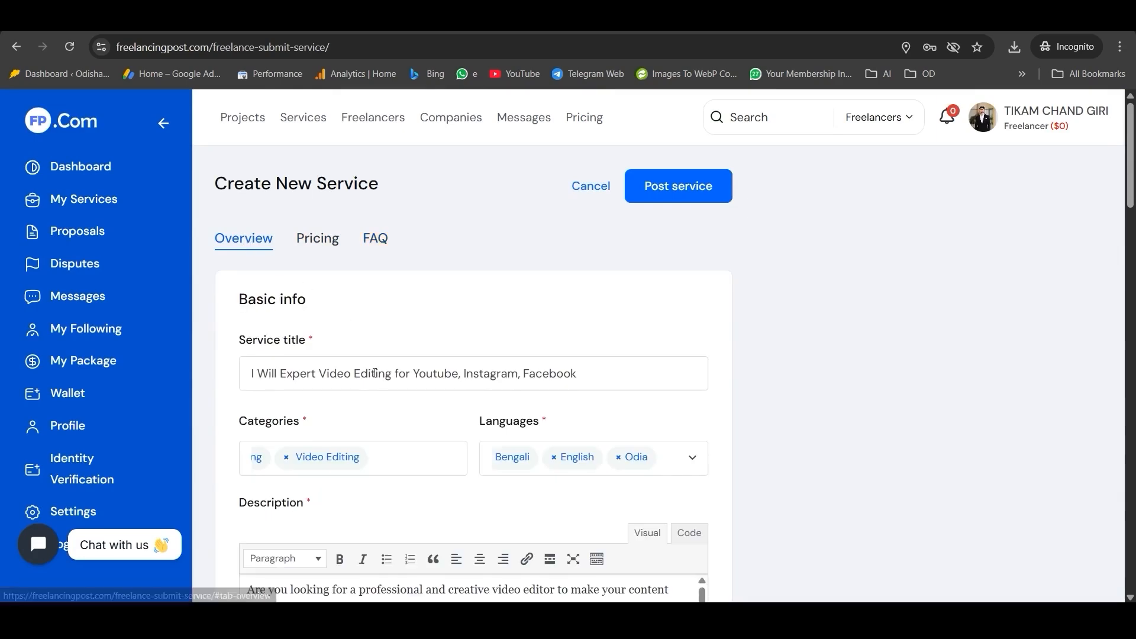
scroll(375, 372, "down", 6)
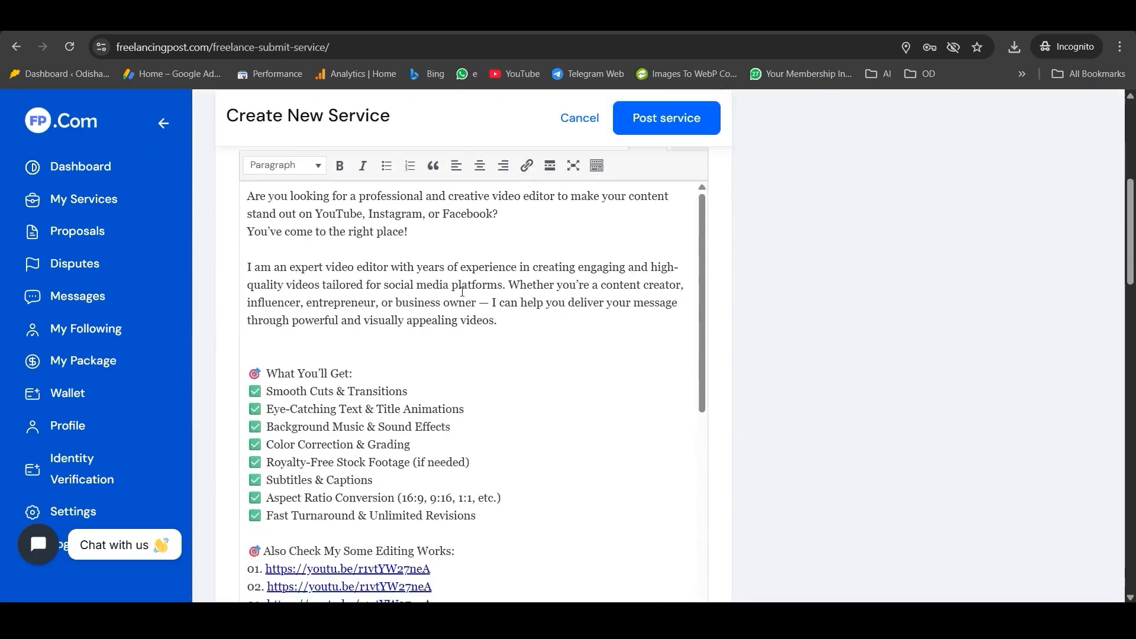
scroll(462, 291, "down", 10)
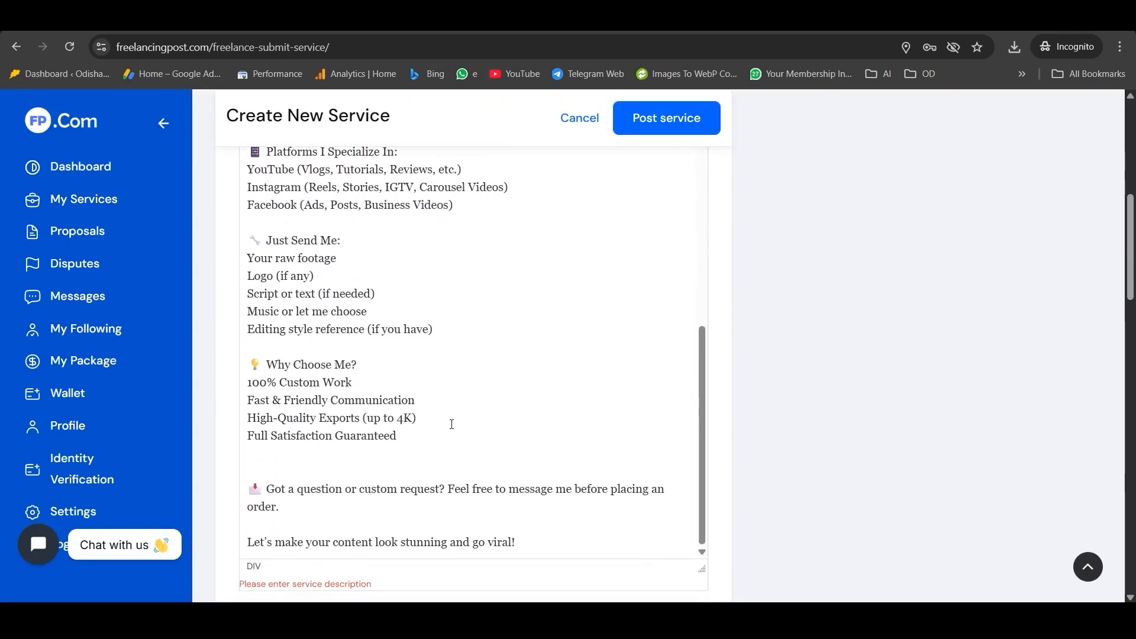
scroll(451, 423, "down", 4)
scroll(396, 371, "up", 4)
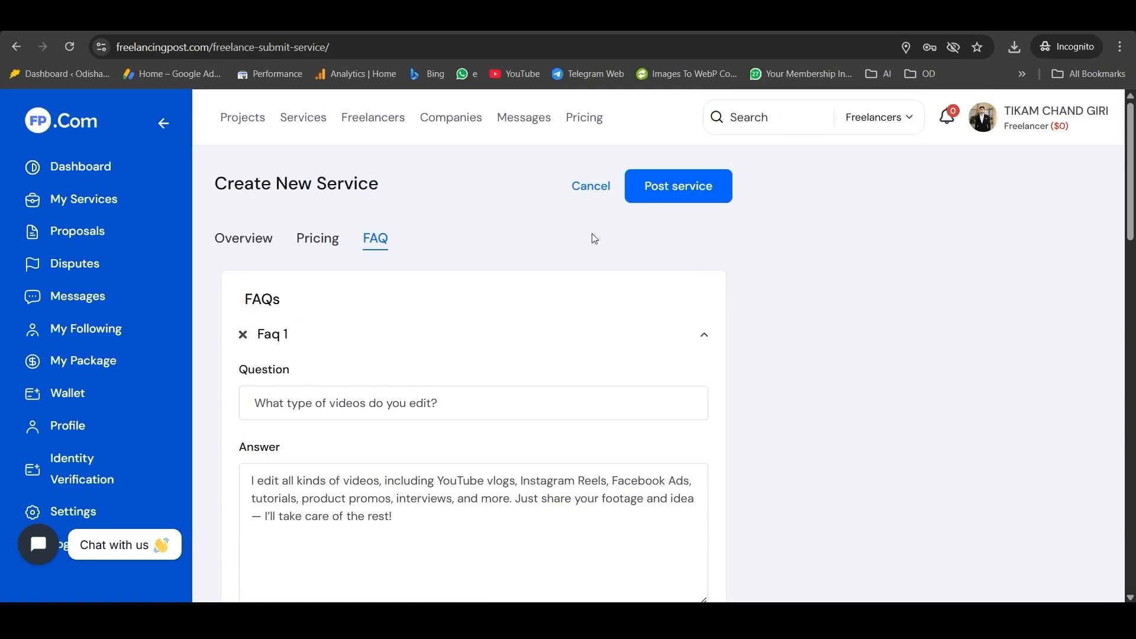
left_click(673, 195)
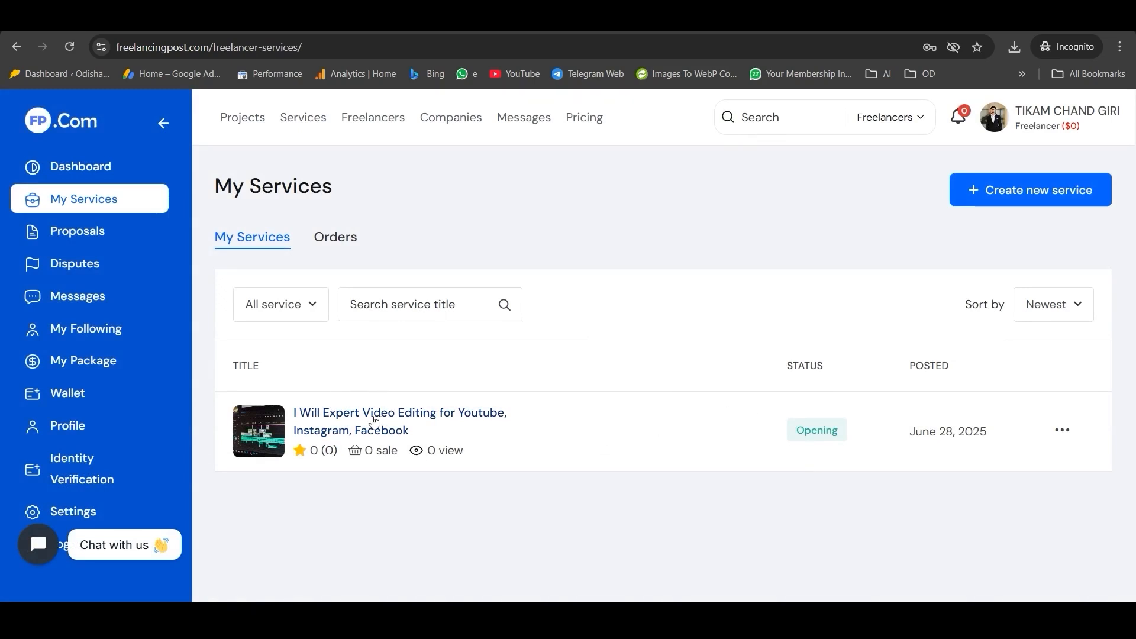
Open the new listing's action options, and examine how featured services and the new listing appear in the public services list.
left_click(1063, 432)
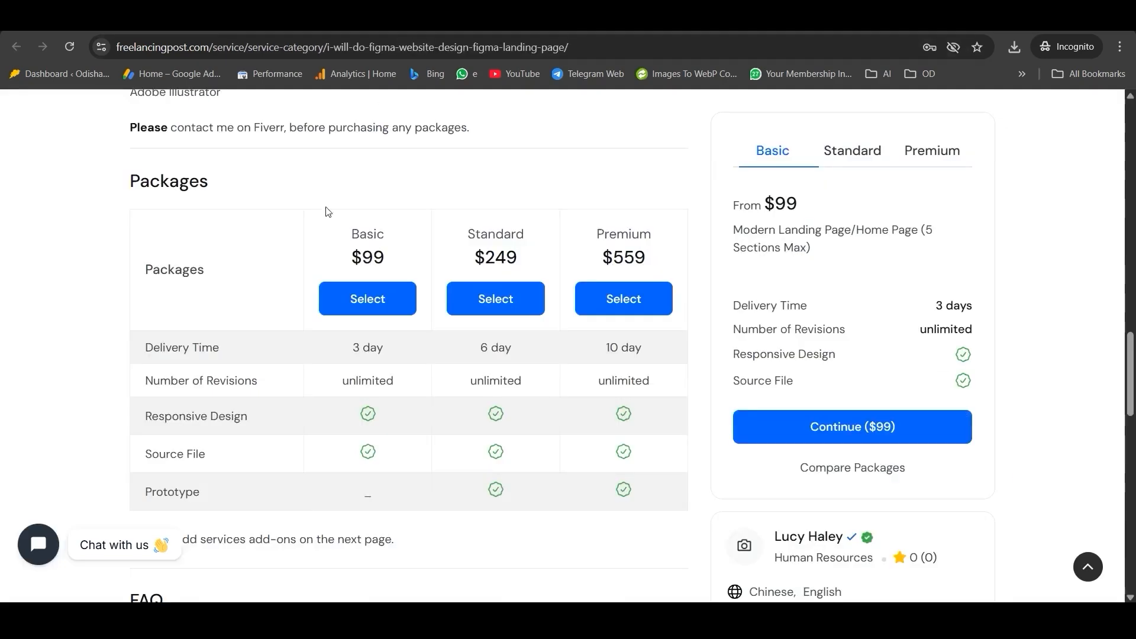
scroll(322, 225, "up", 5)
scroll(320, 235, "up", 12)
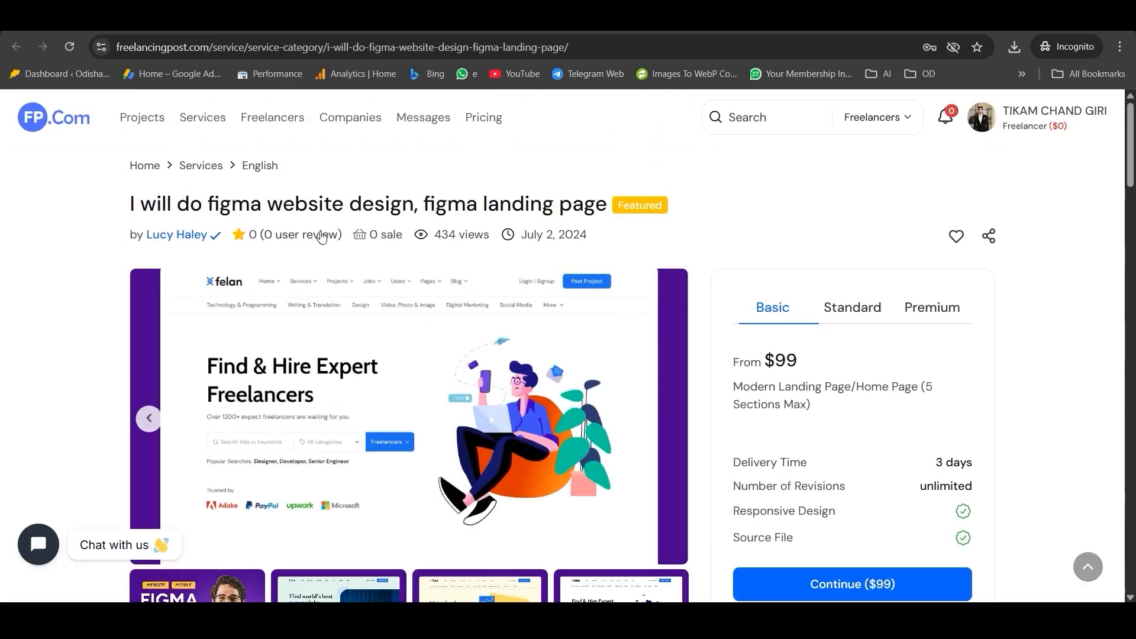
left_click(211, 120)
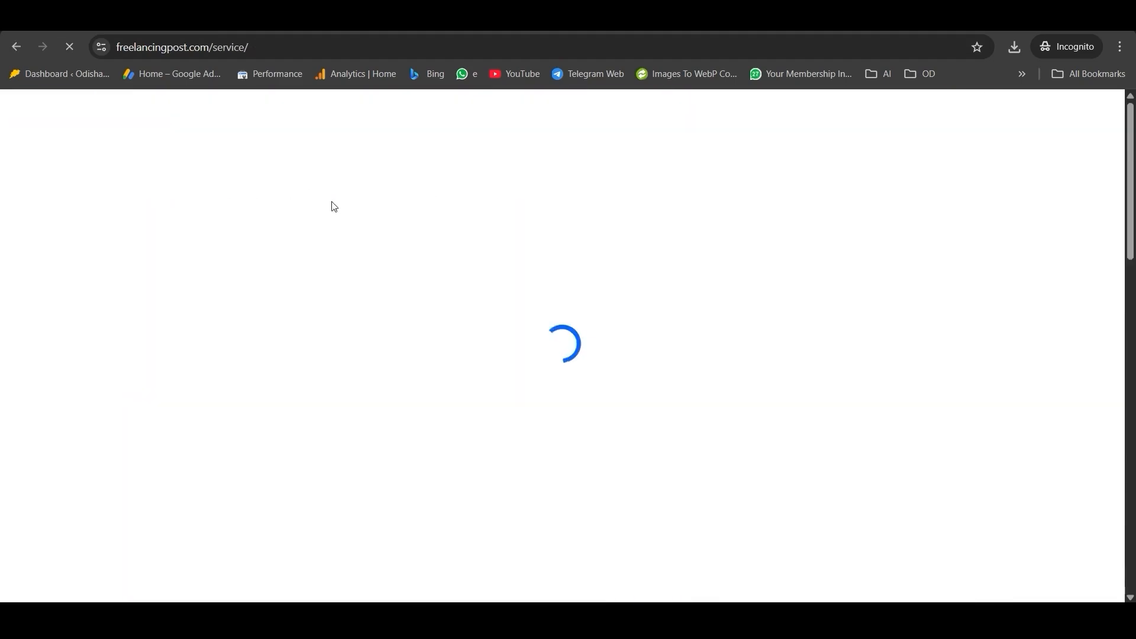
scroll(488, 276, "down", 4)
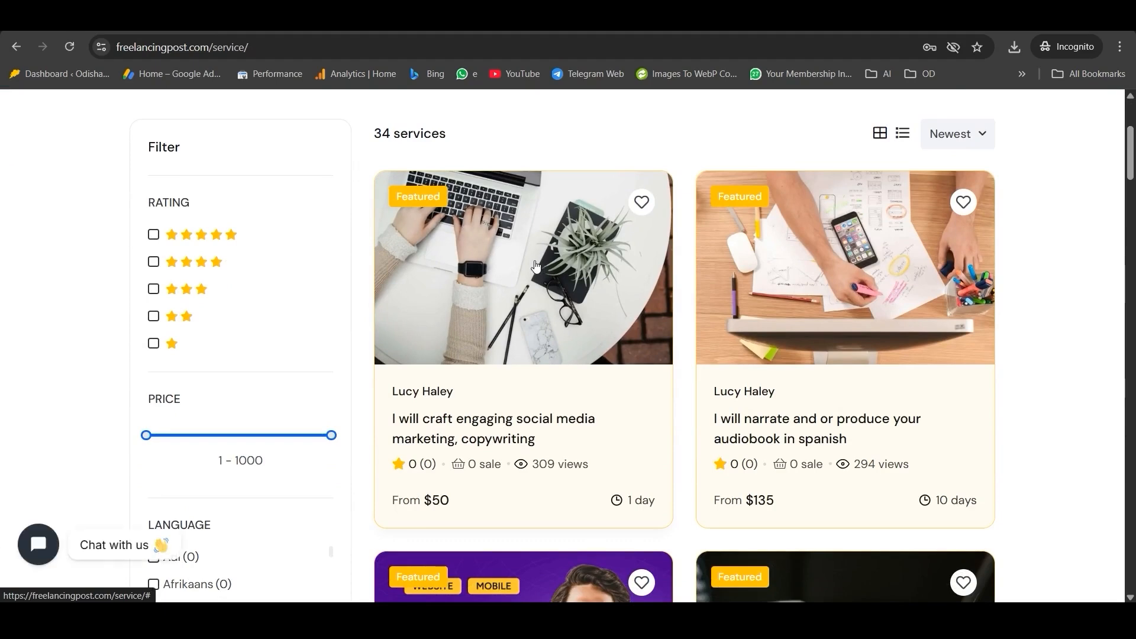
scroll(473, 248, "down", 5)
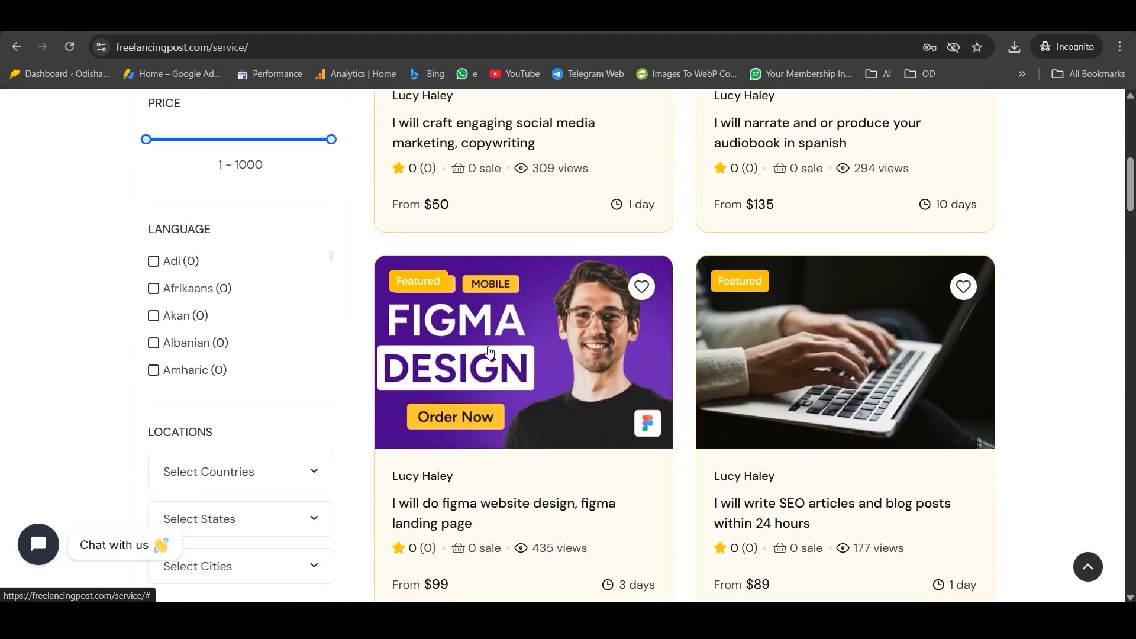
scroll(488, 355, "down", 6)
scroll(493, 360, "down", 5)
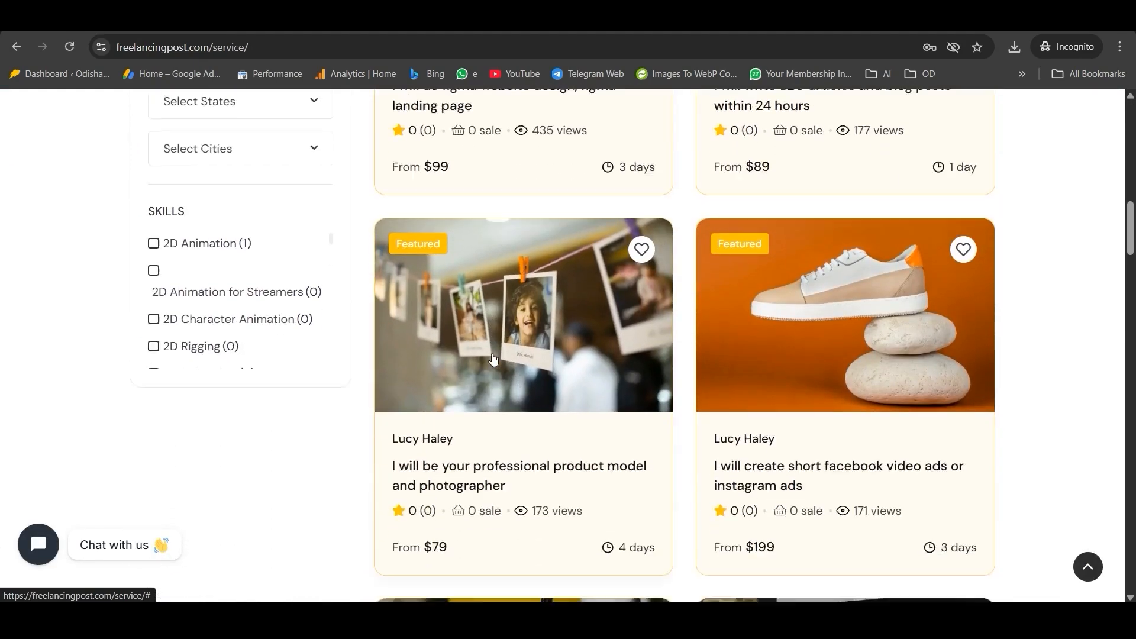
scroll(493, 359, "down", 2)
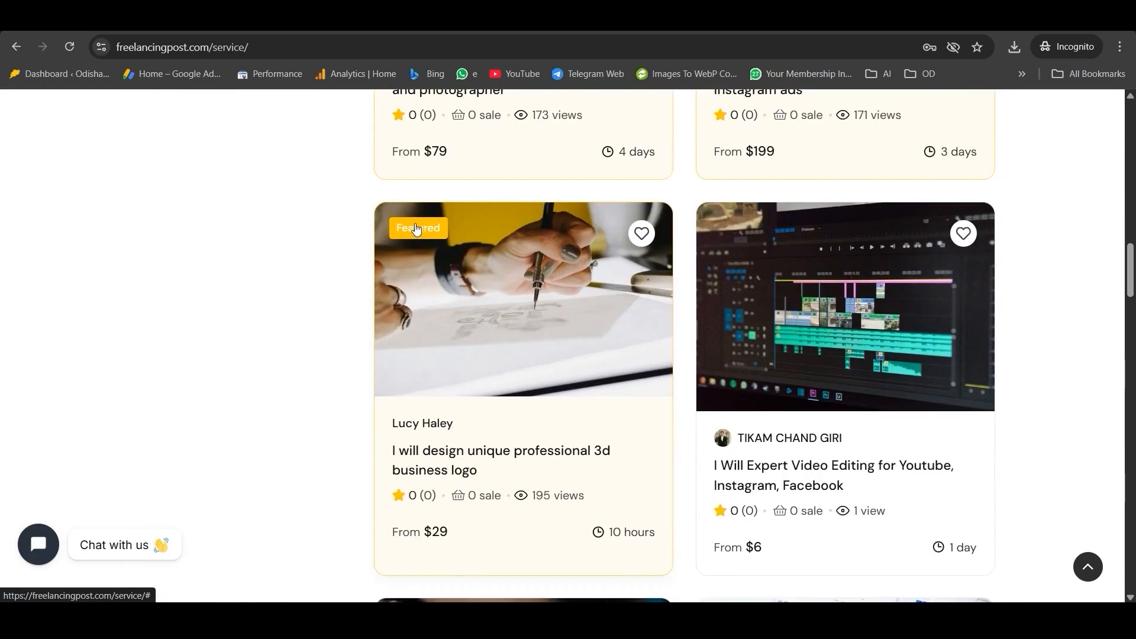
scroll(769, 452, "down", 1)
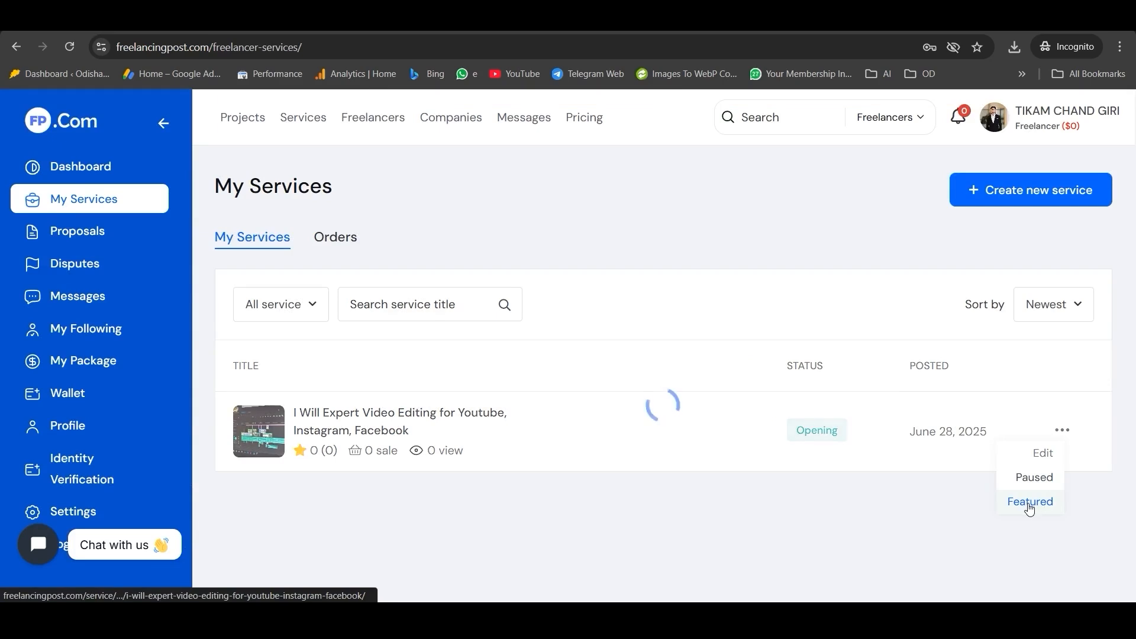
Mark the video editing service as Featured and reload the public services list to check its placement.
left_click(1030, 503)
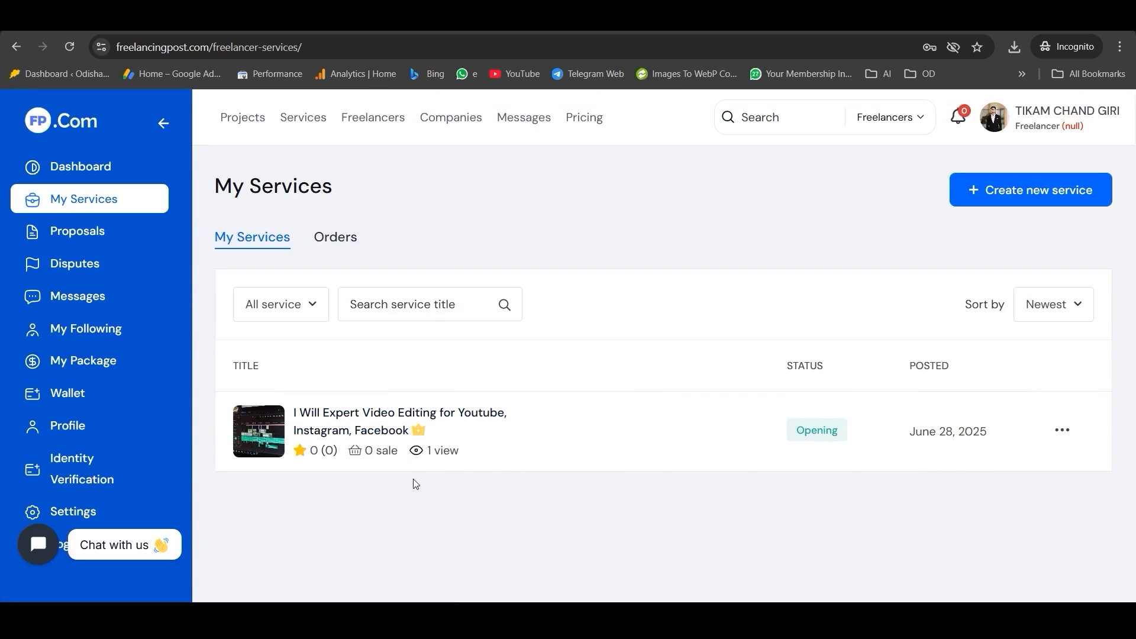
left_click(417, 434)
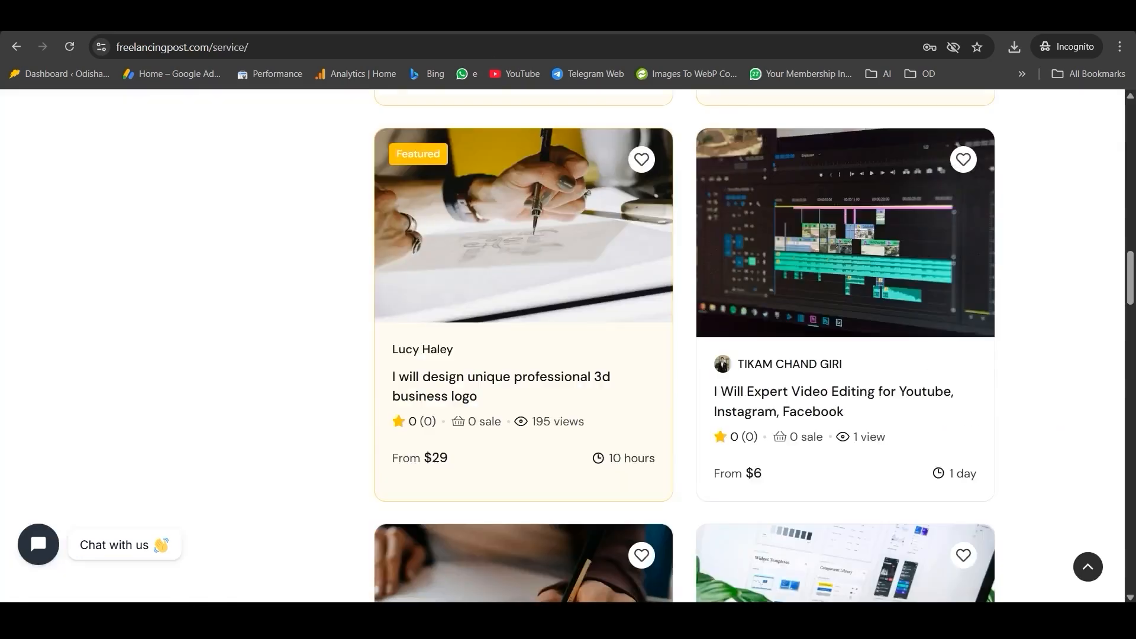
left_click(70, 47)
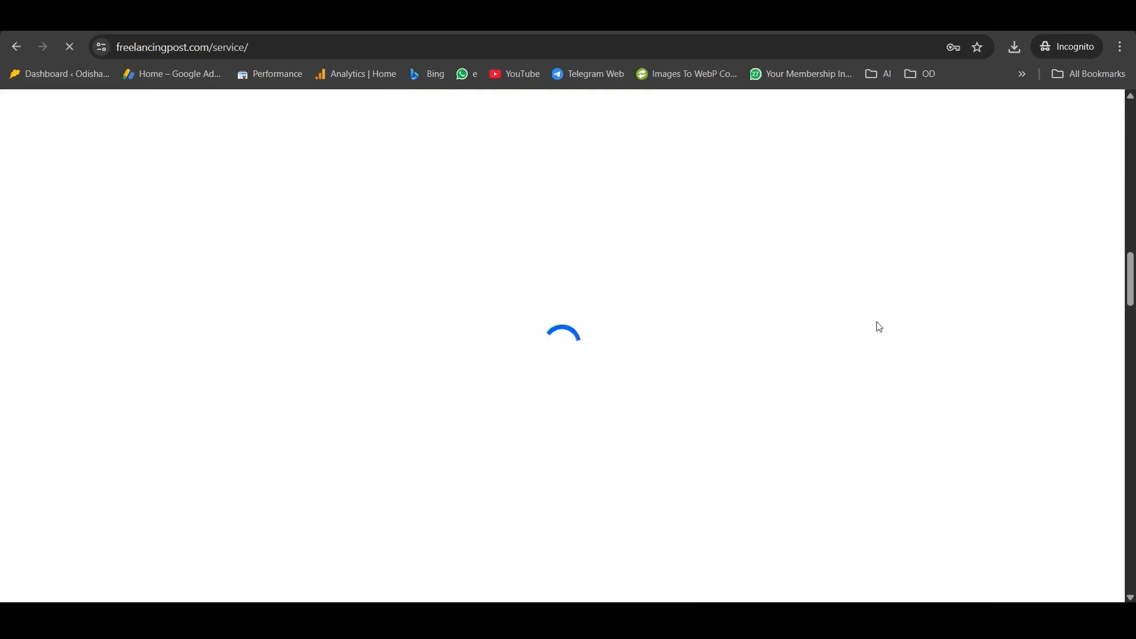
scroll(854, 335, "down", 7)
scroll(855, 335, "up", 6)
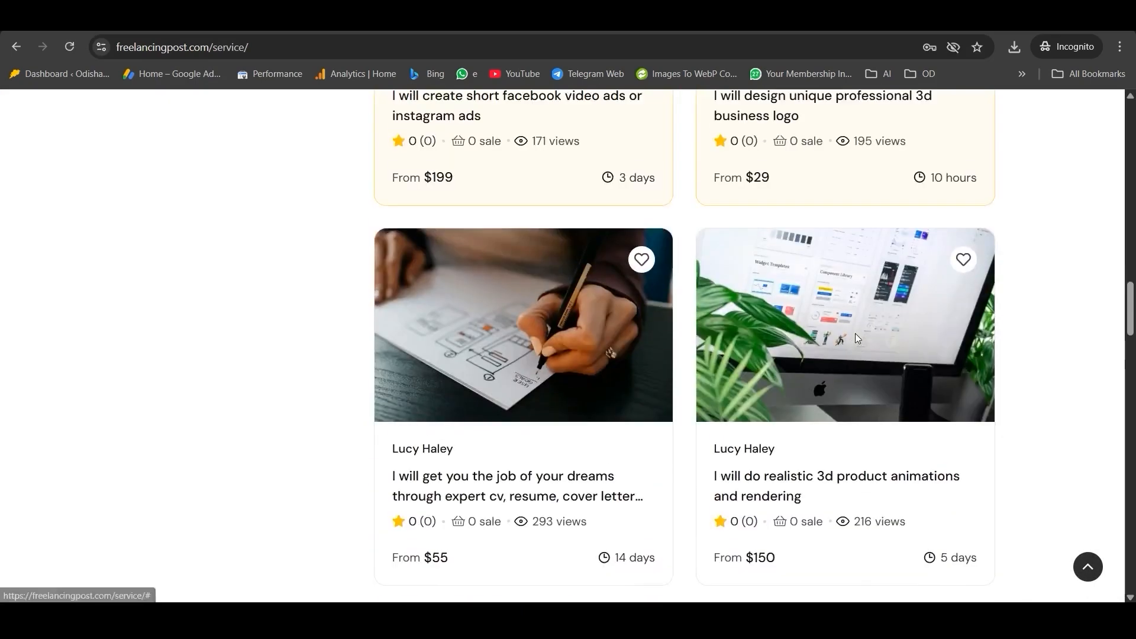
scroll(856, 339, "up", 15)
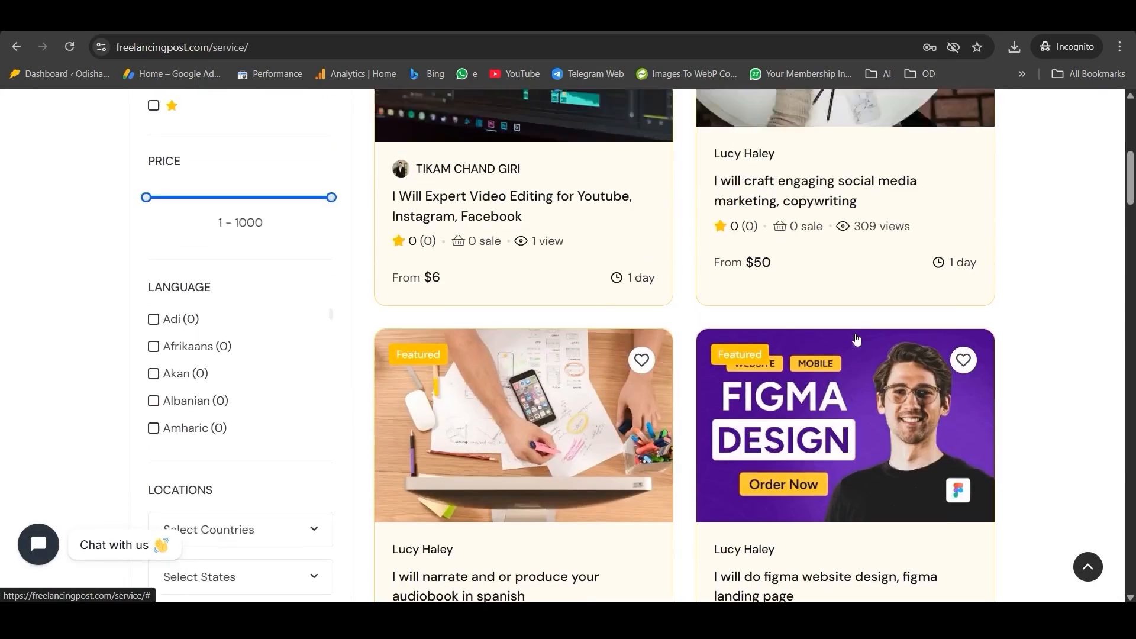
scroll(856, 339, "down", 3)
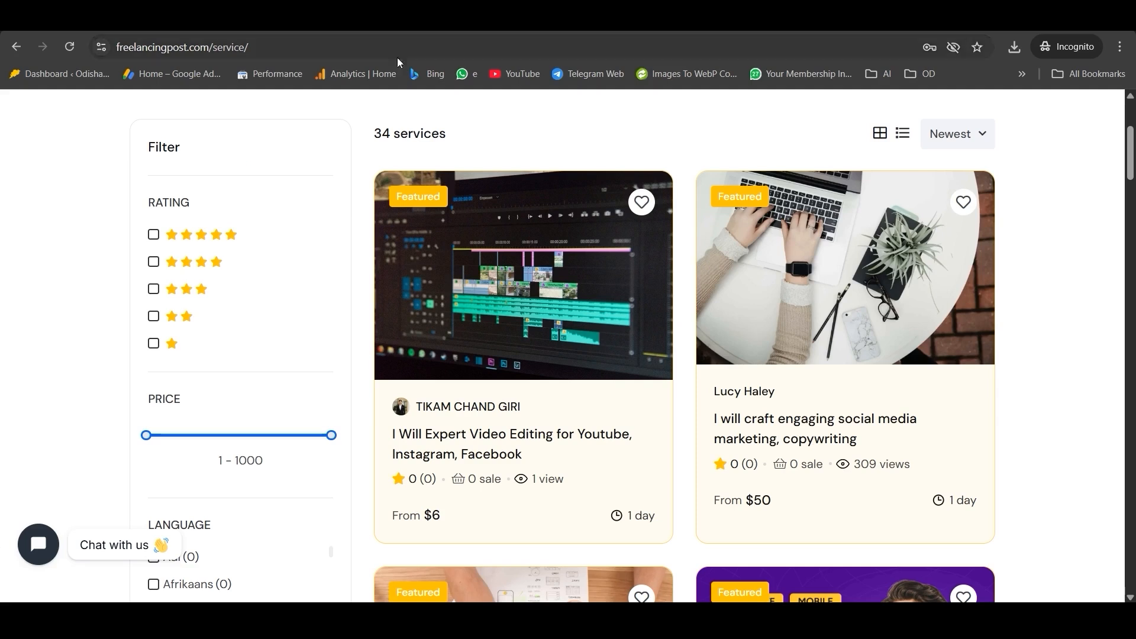
Check the service's posted date, sales and views in My Services, and look at its Orders section.
left_click(387, 19)
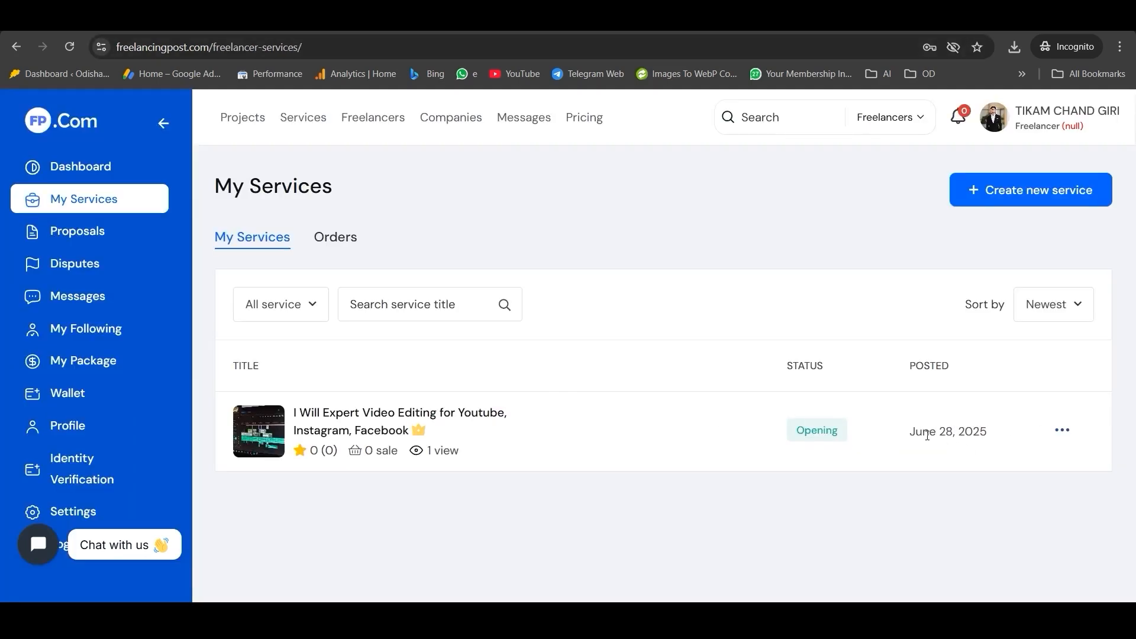
left_click_drag(910, 431, 986, 432)
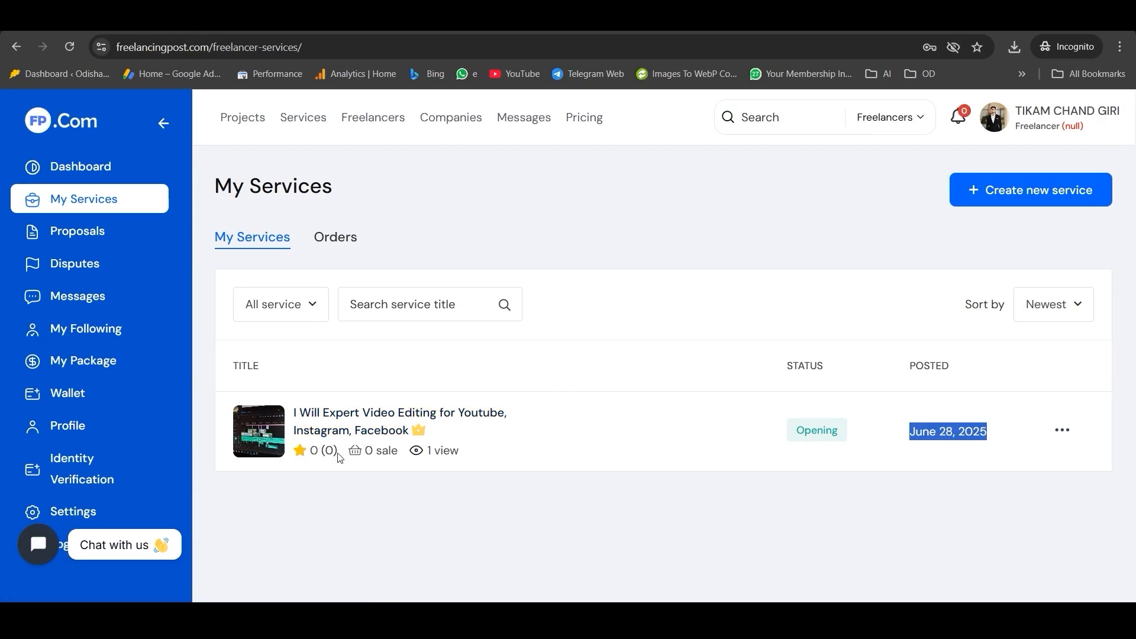
left_click_drag(339, 456, 394, 453)
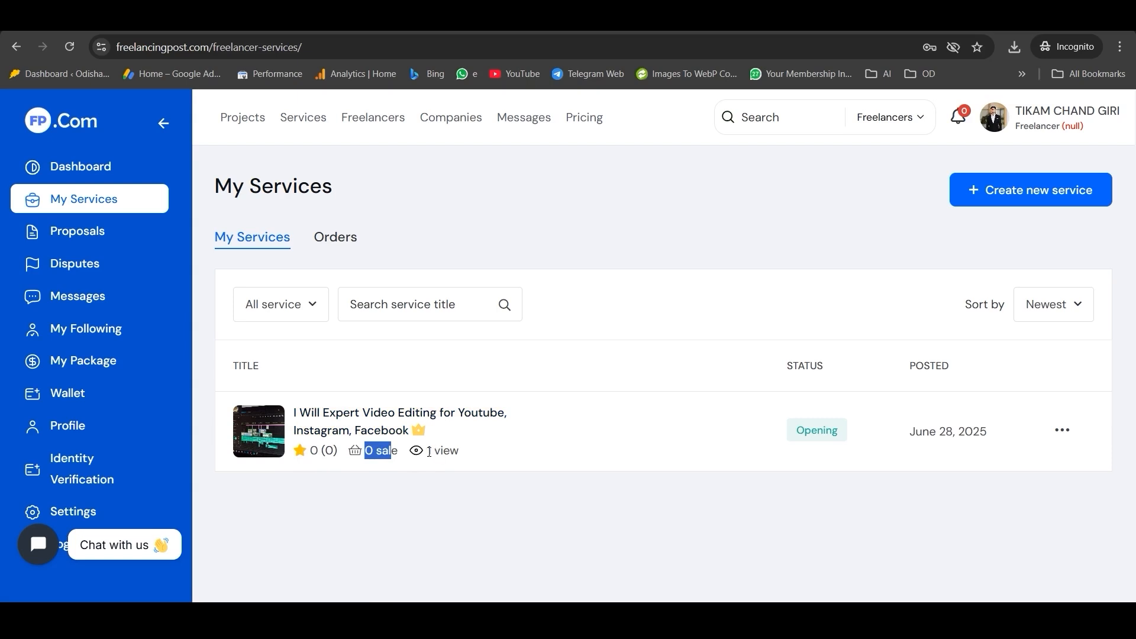
left_click_drag(427, 452, 468, 453)
left_click(443, 454)
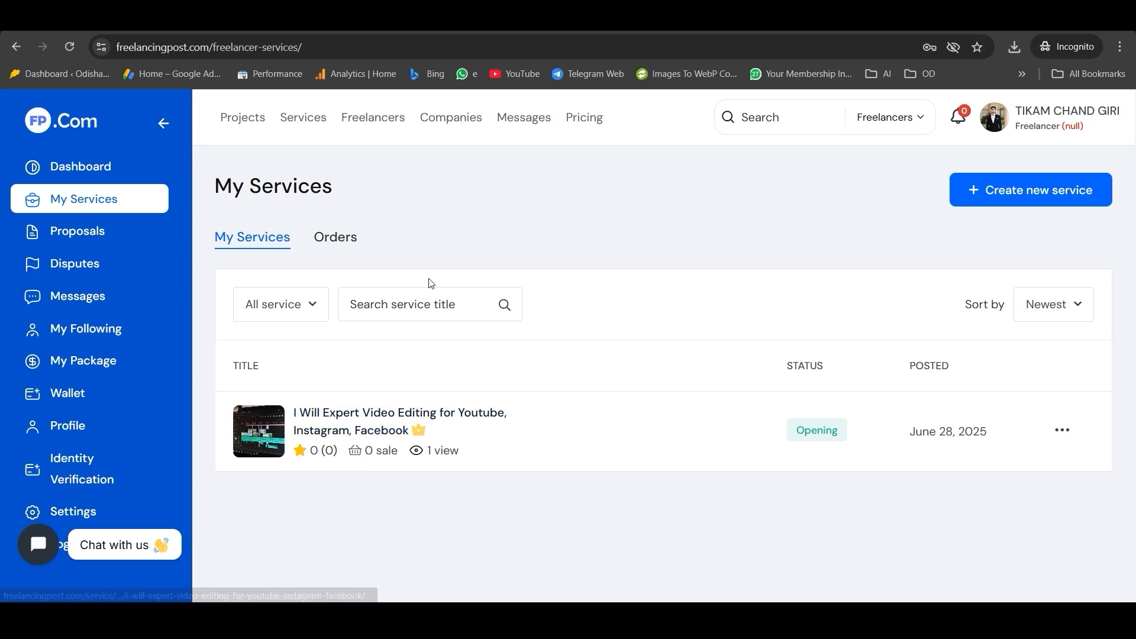
left_click(349, 245)
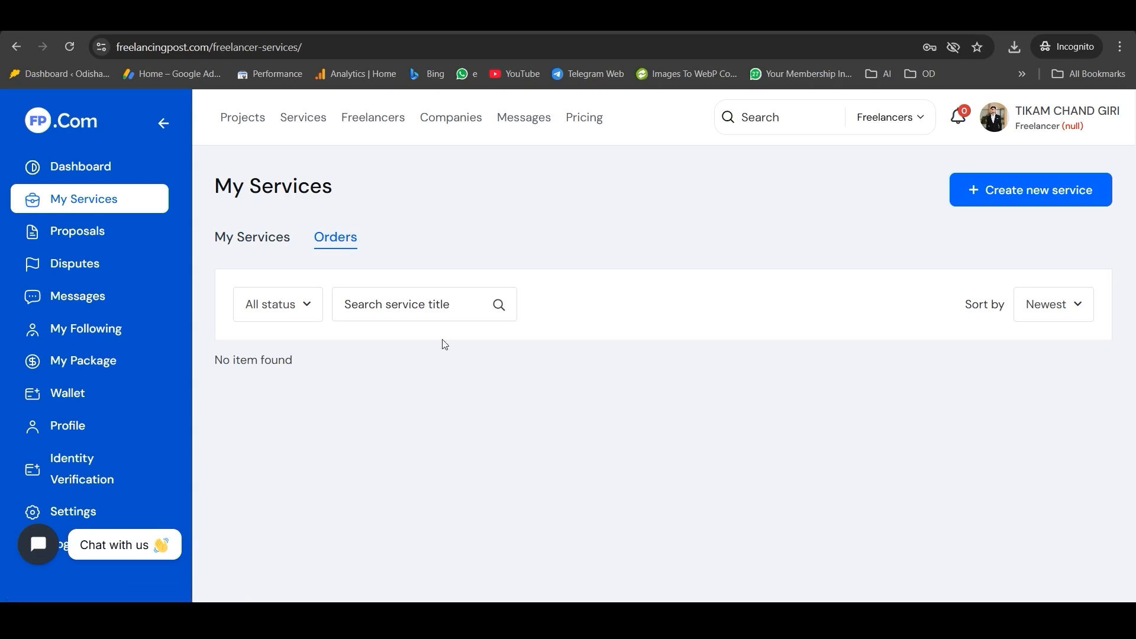
left_click(280, 247)
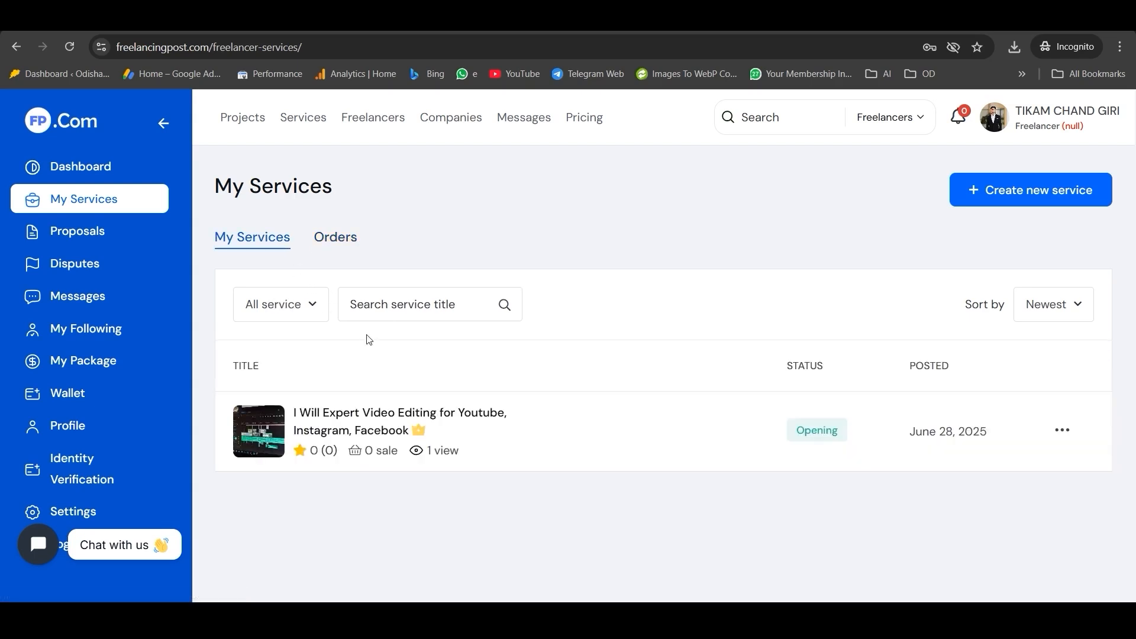